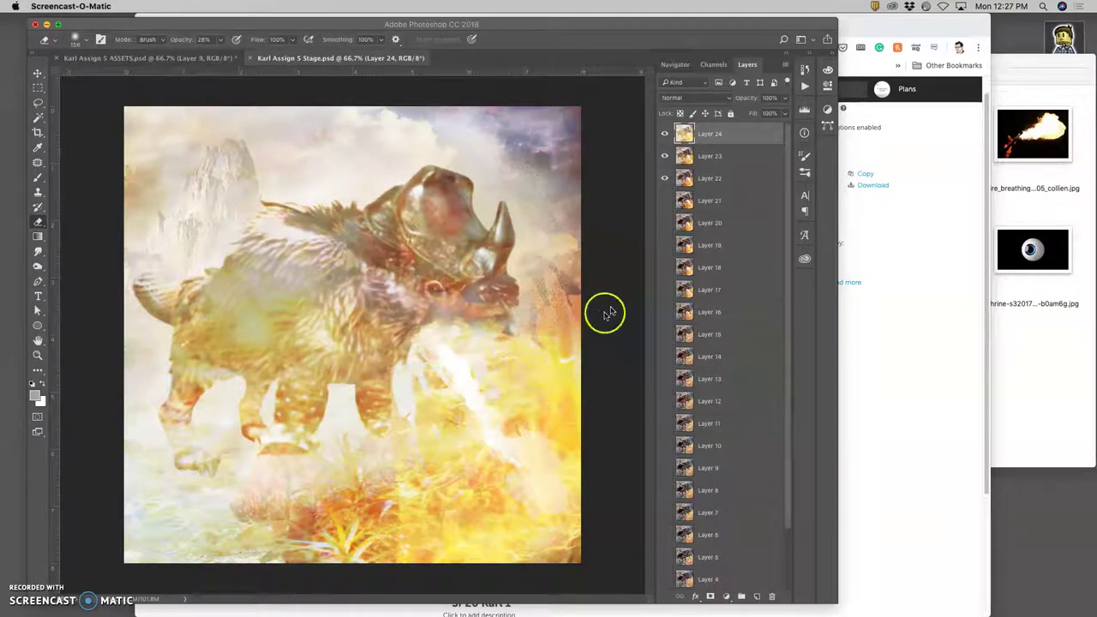
- In the ASSETS document, move Layer 9 into the Fire Ball Growth copy 5 group
left_click(198, 60)
left_click(198, 60)
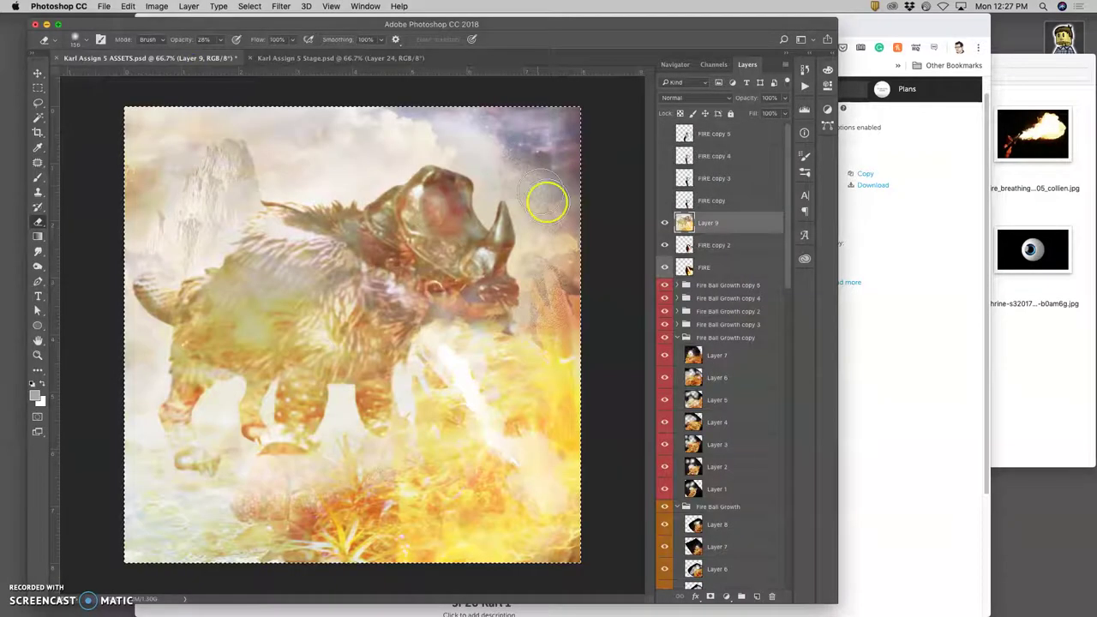
left_click(684, 223, "super")
key("super+d")
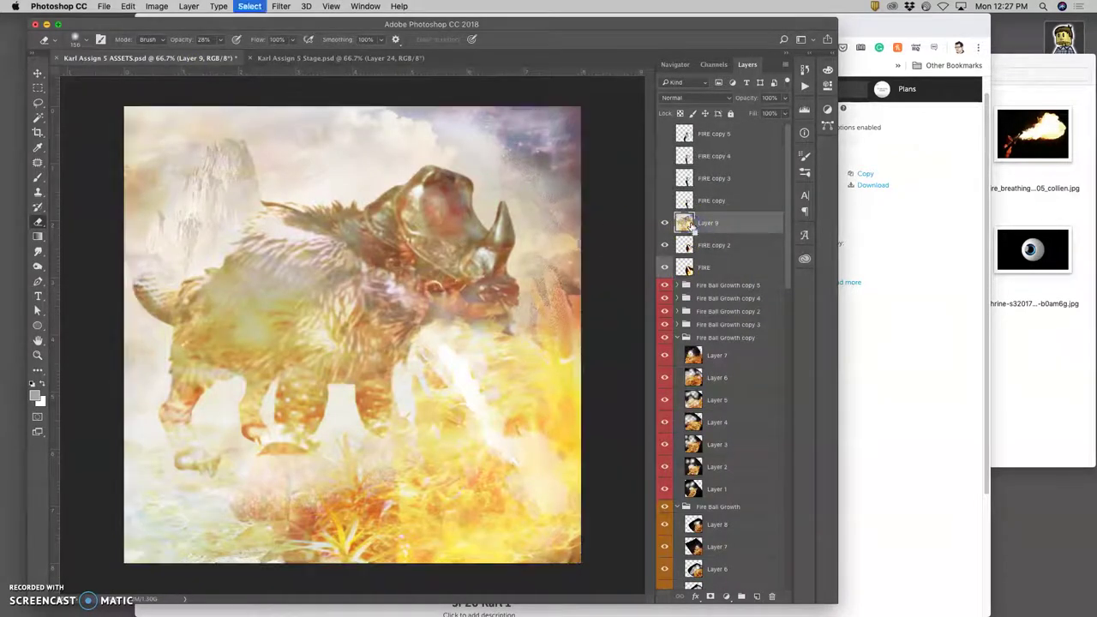
left_click_drag(691, 226, 714, 267)
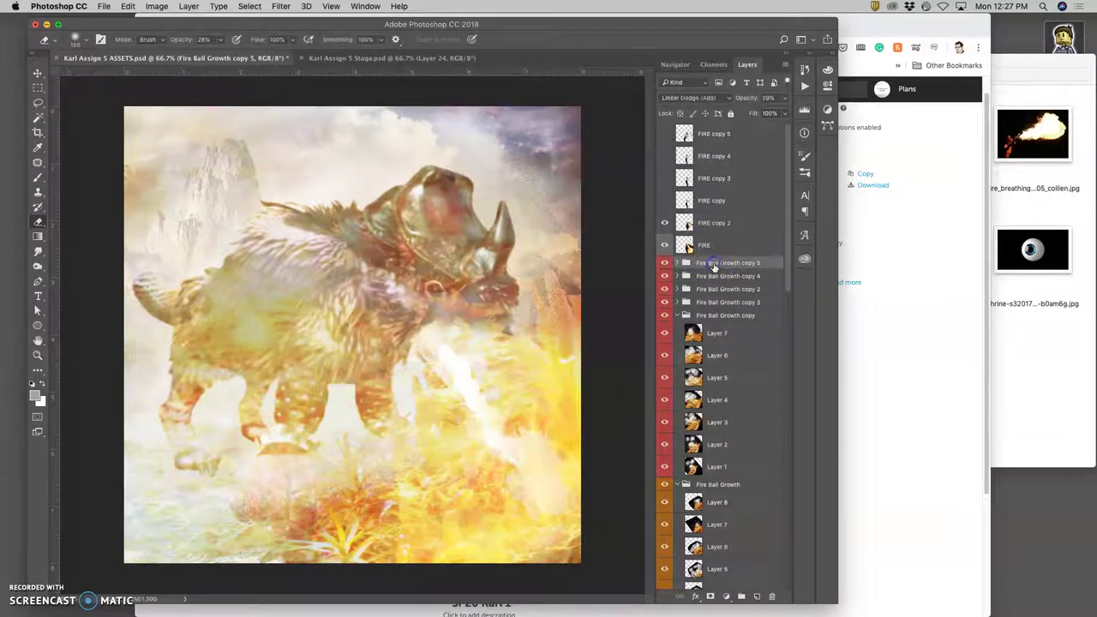
- Duplicate the group as Fire Ball Growth copy 6, flip it vertically and shift it slightly
key("super+j")
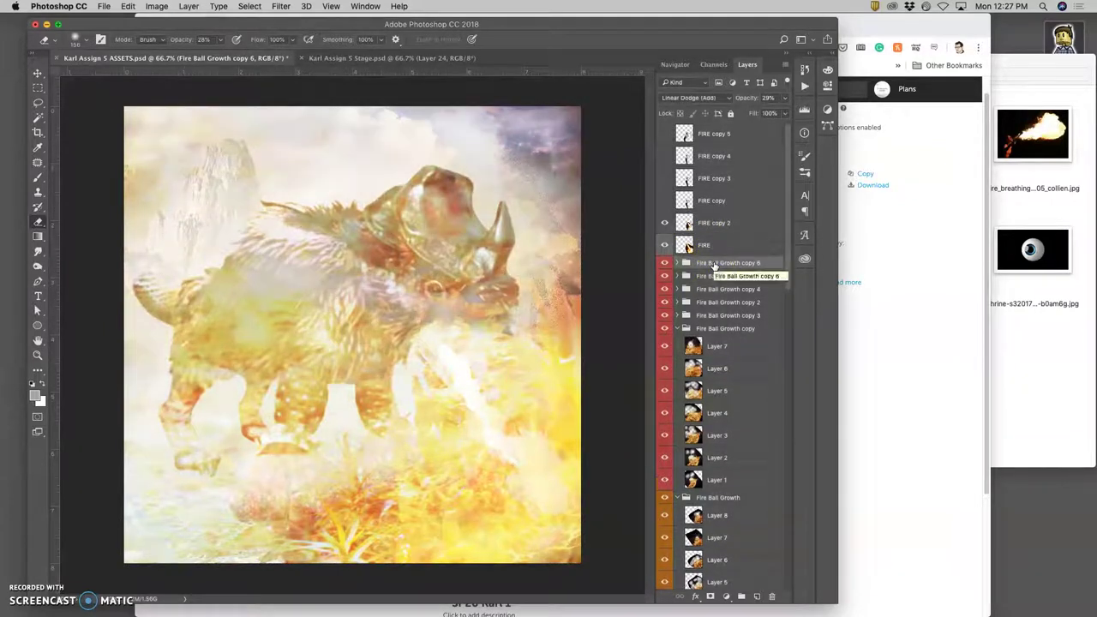
key("super+t")
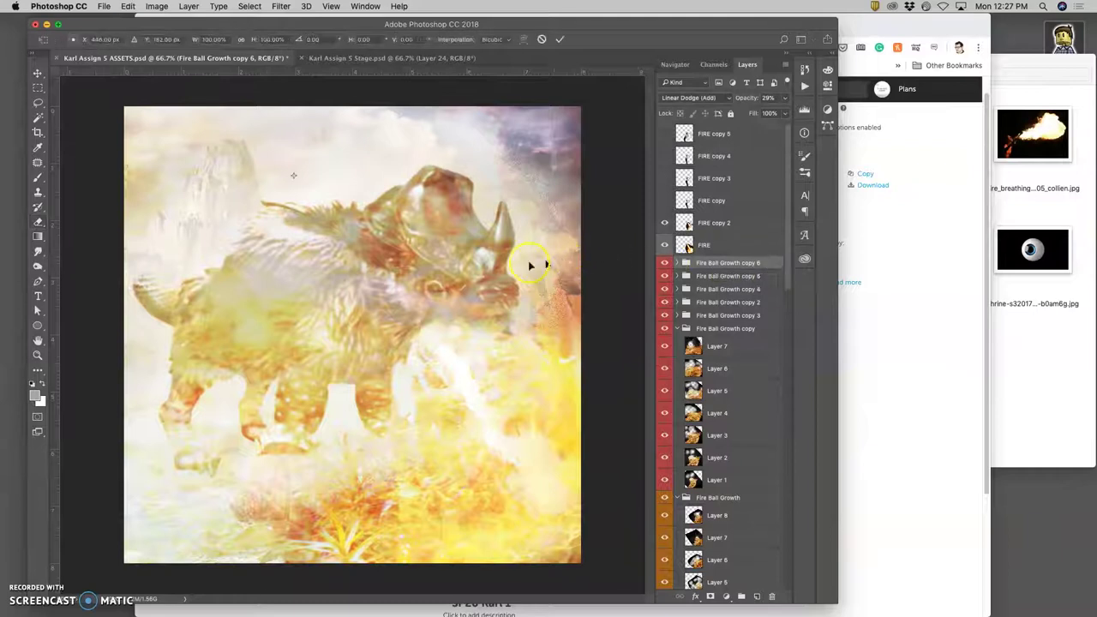
right_click(463, 264)
left_click(496, 418)
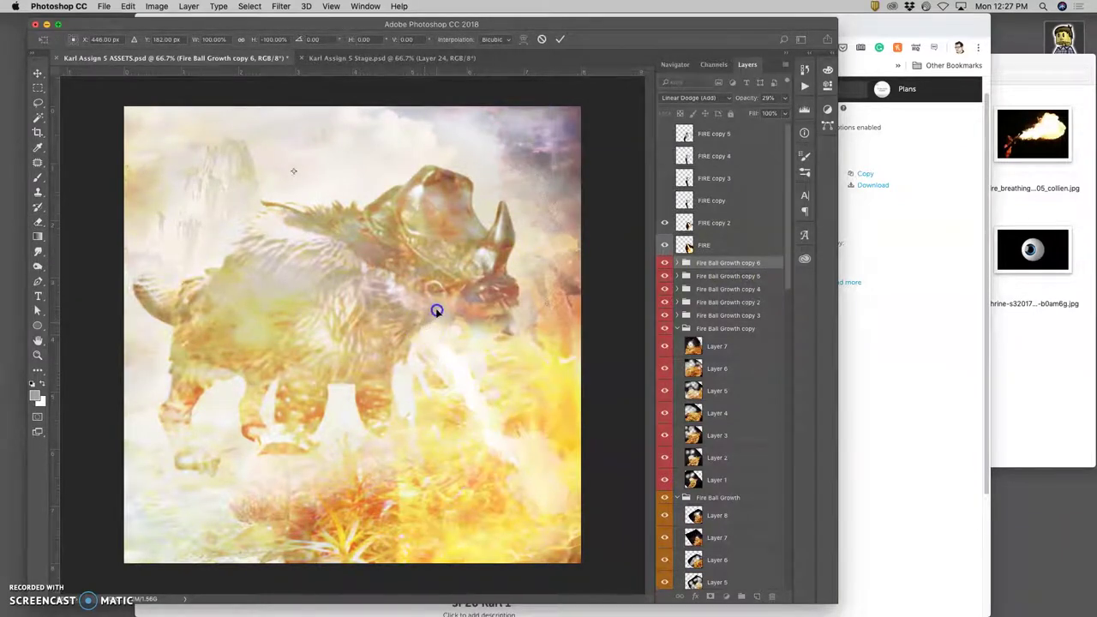
left_click_drag(436, 310, 436, 308)
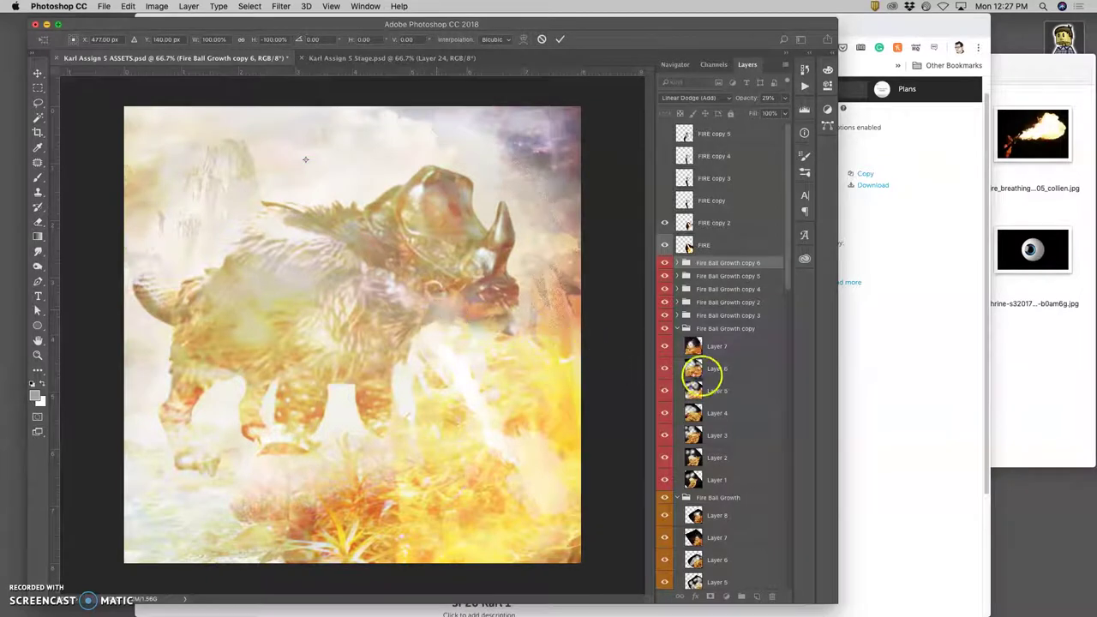
key("Return")
- Add a new empty layer above FIRE copy 2
key("e")
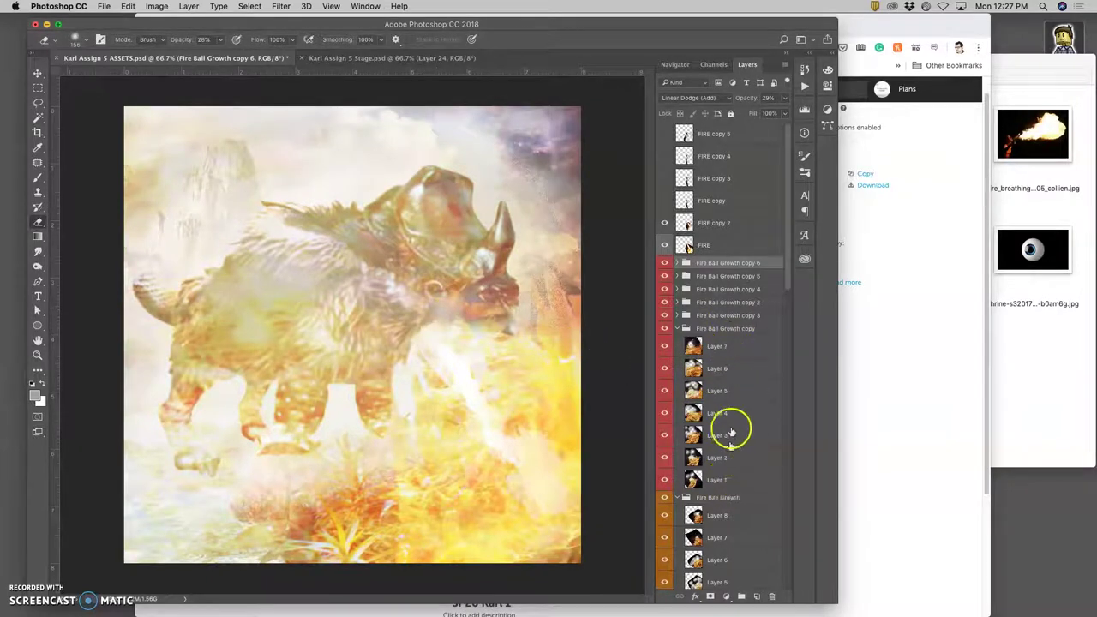
left_click(735, 298)
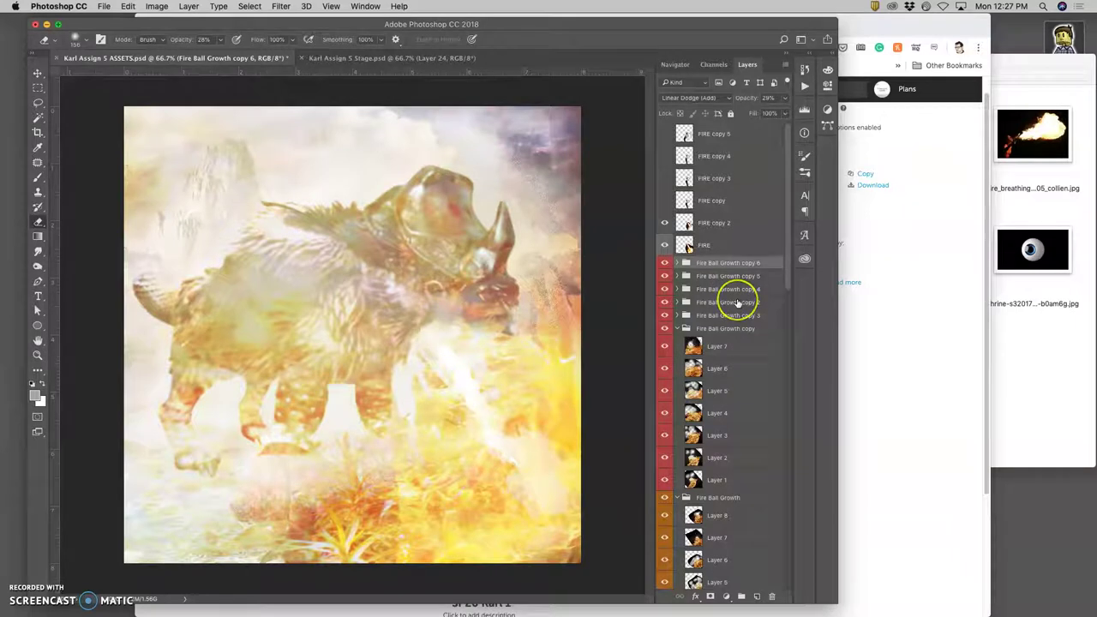
left_click(723, 222)
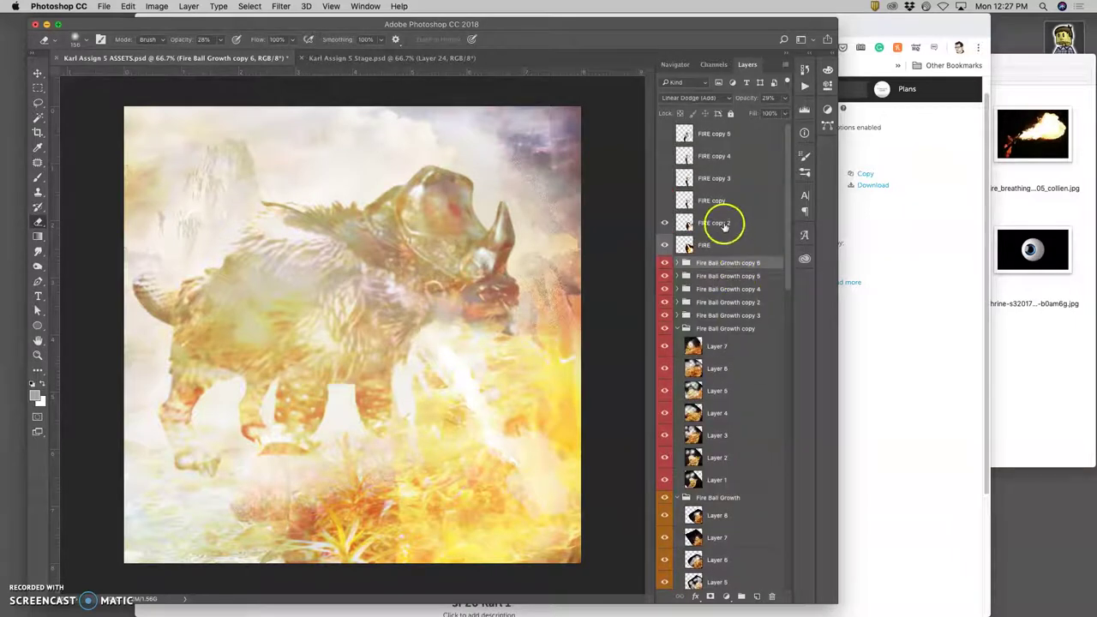
left_click(757, 596)
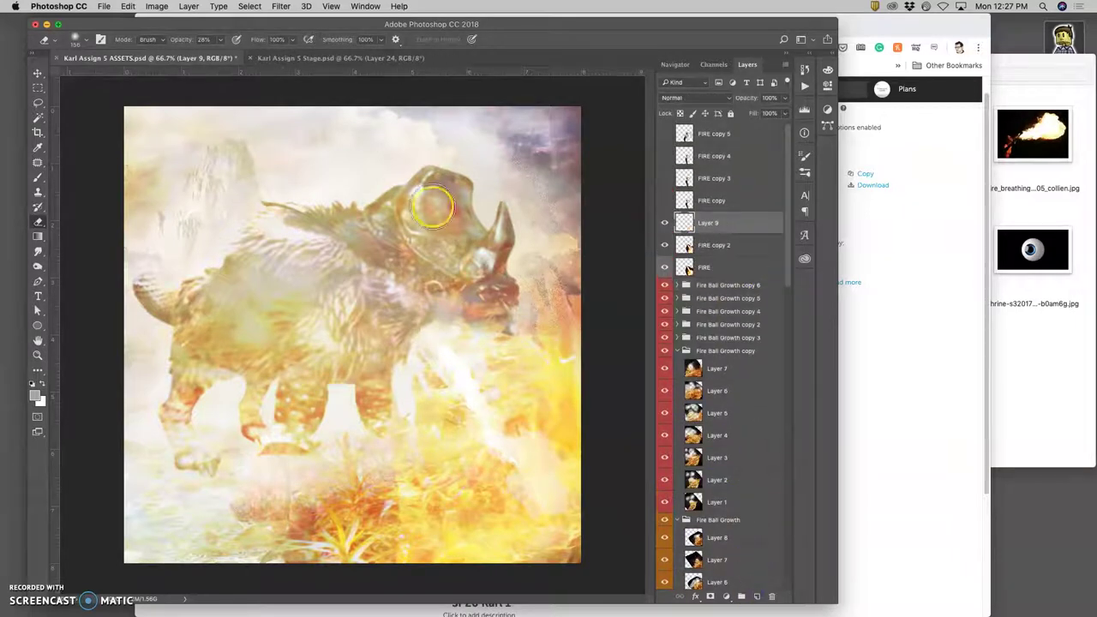
- Fill the new layer with white and lower its opacity to 43%
left_click(132, 7)
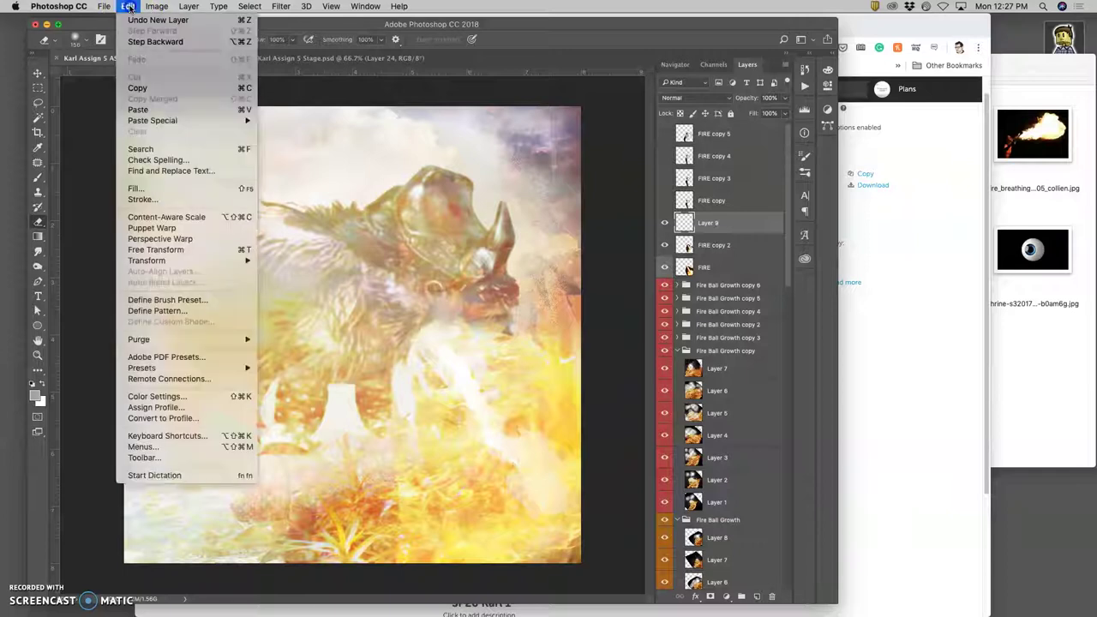
left_click(147, 190)
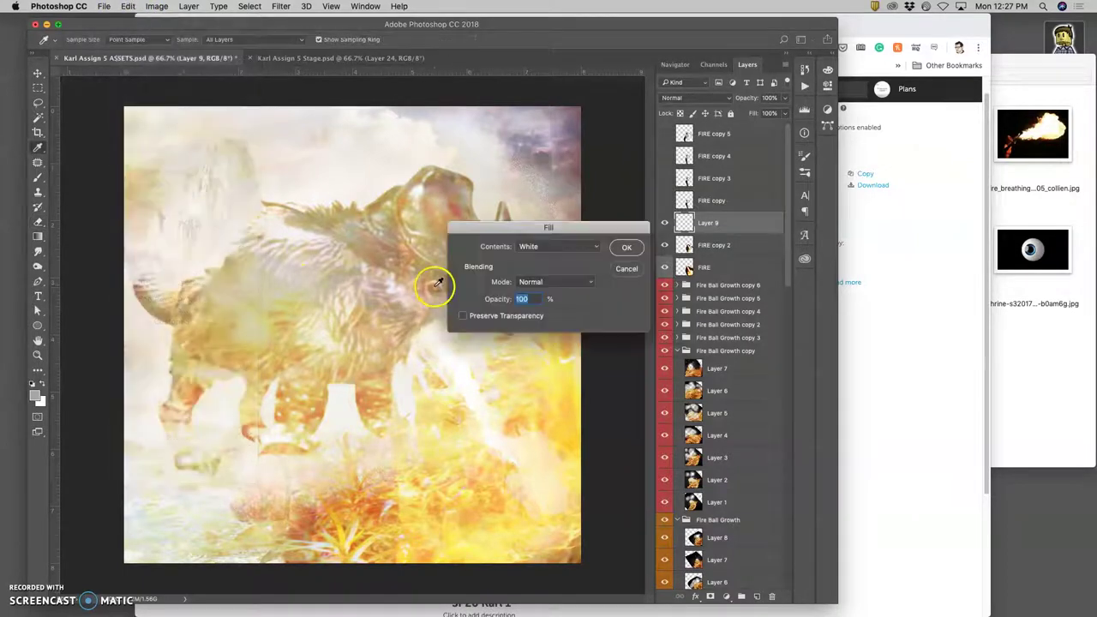
left_click(622, 248)
key("e")
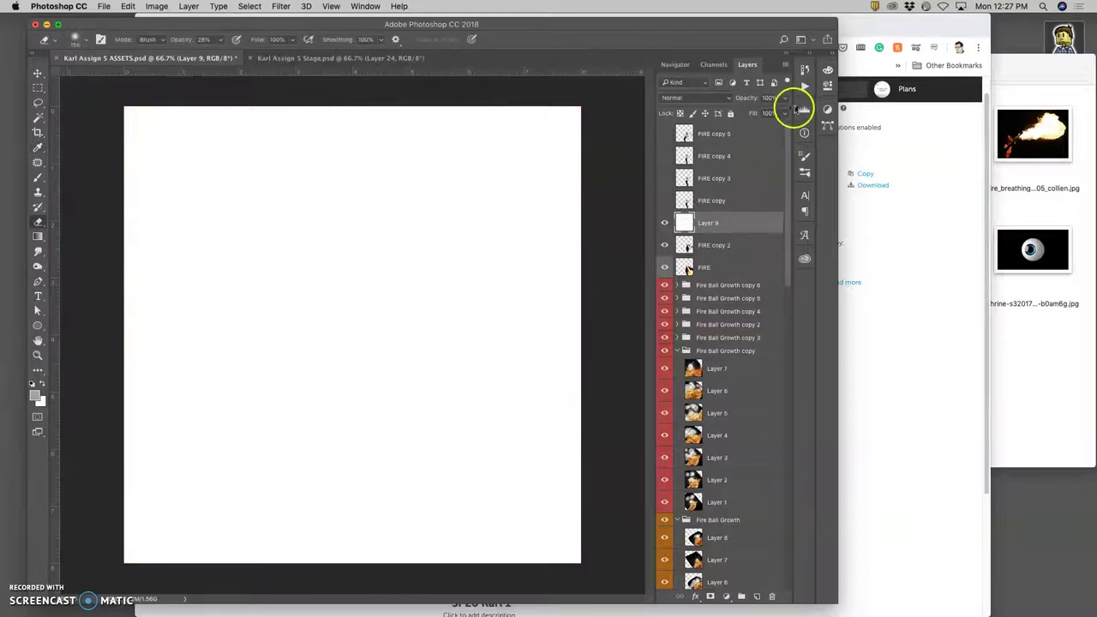
left_click_drag(780, 113, 756, 113)
left_click(744, 337)
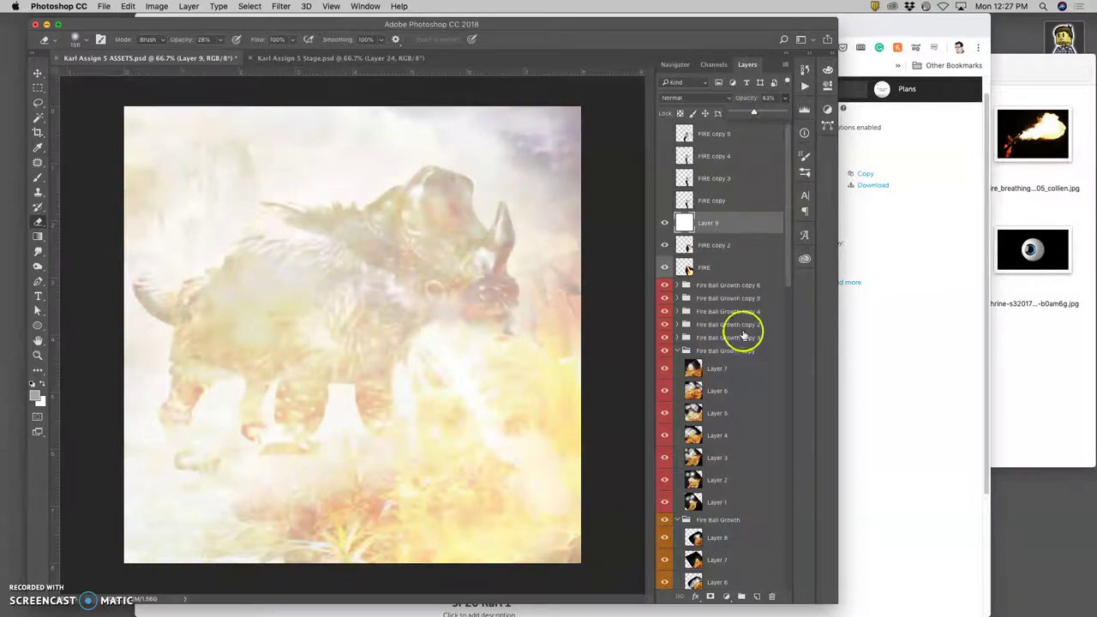
- Try Linear Dodge (Add) and Color Burn on the white layer, then return it to Normal
left_click(690, 98)
left_click(686, 196)
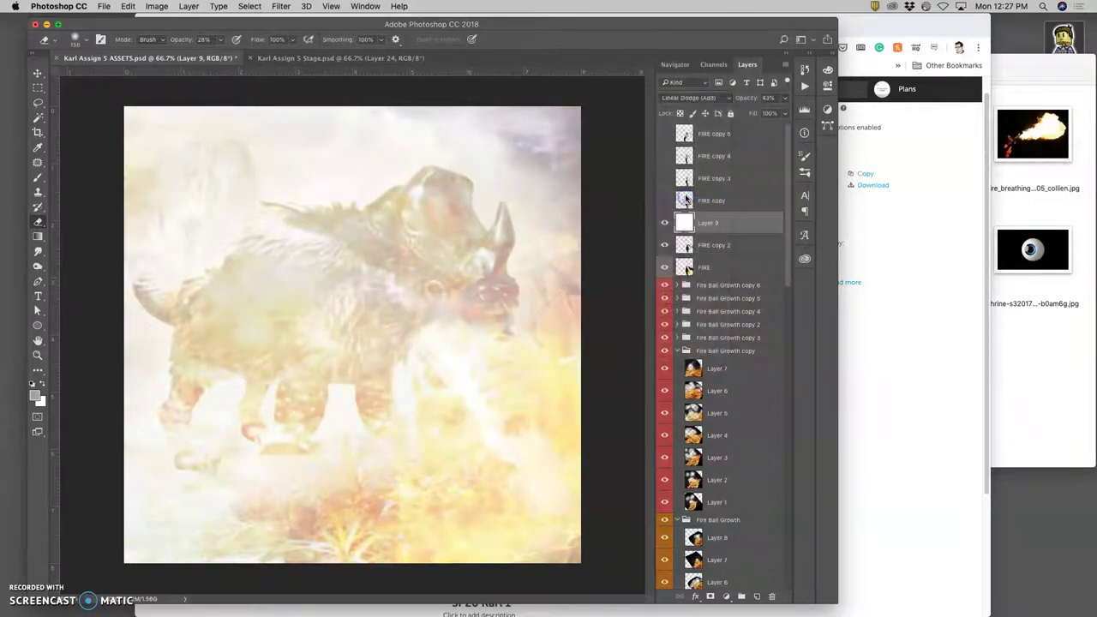
left_click(683, 98)
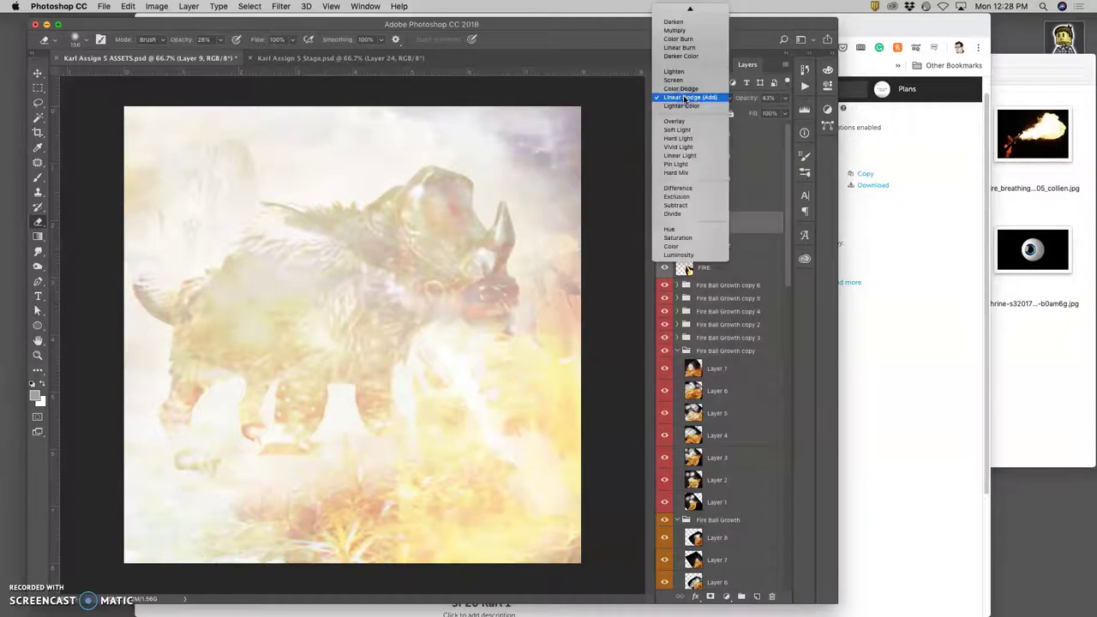
left_click(674, 21)
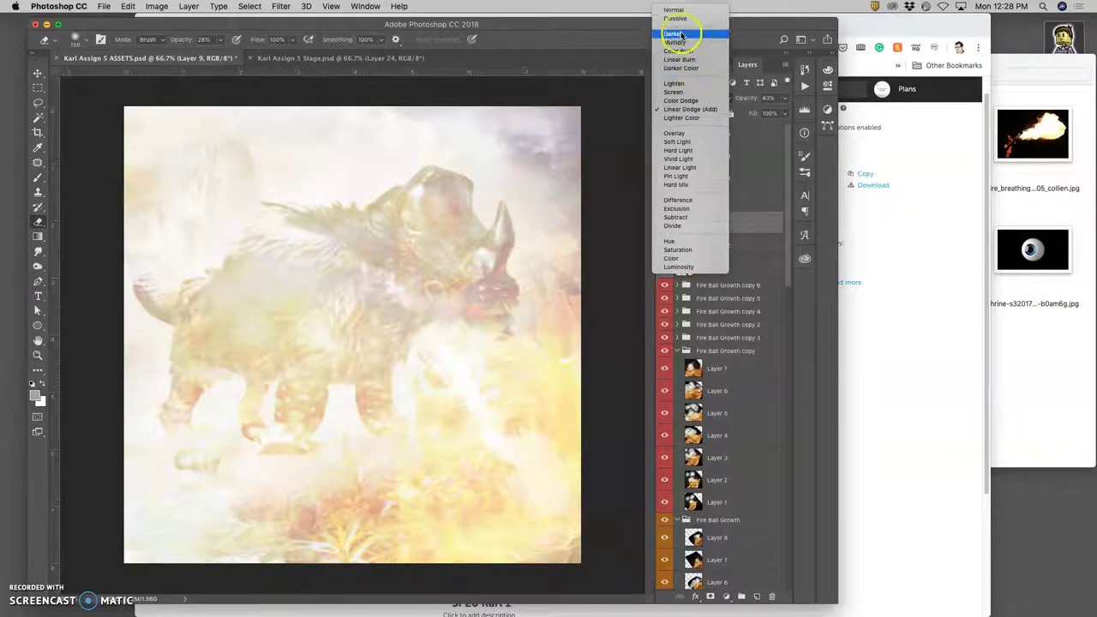
left_click(678, 51)
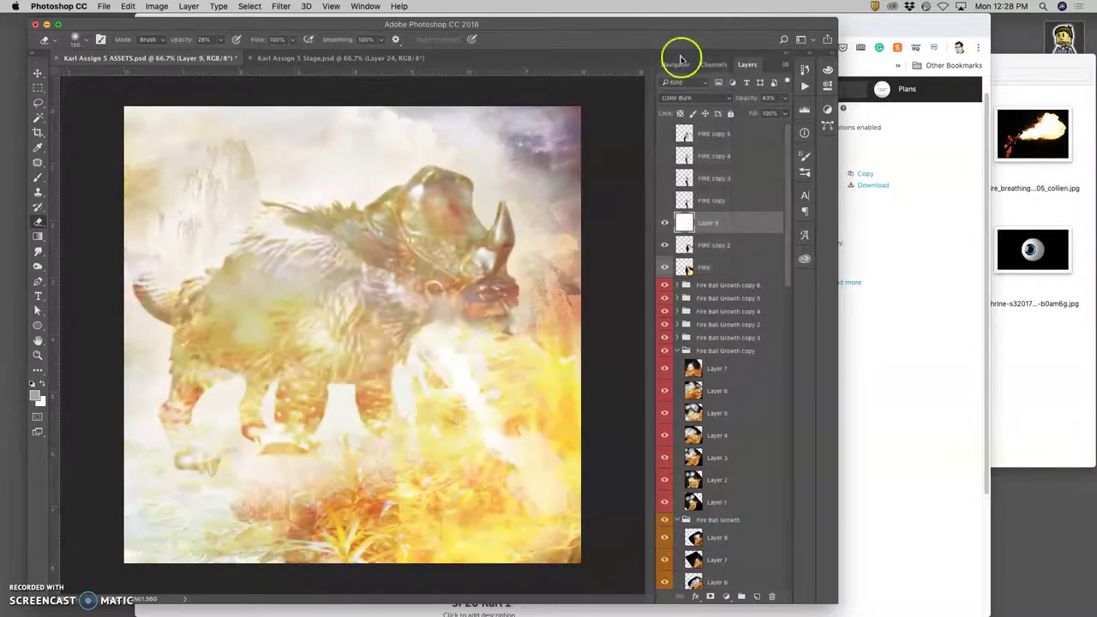
left_click(665, 223)
left_click(665, 223)
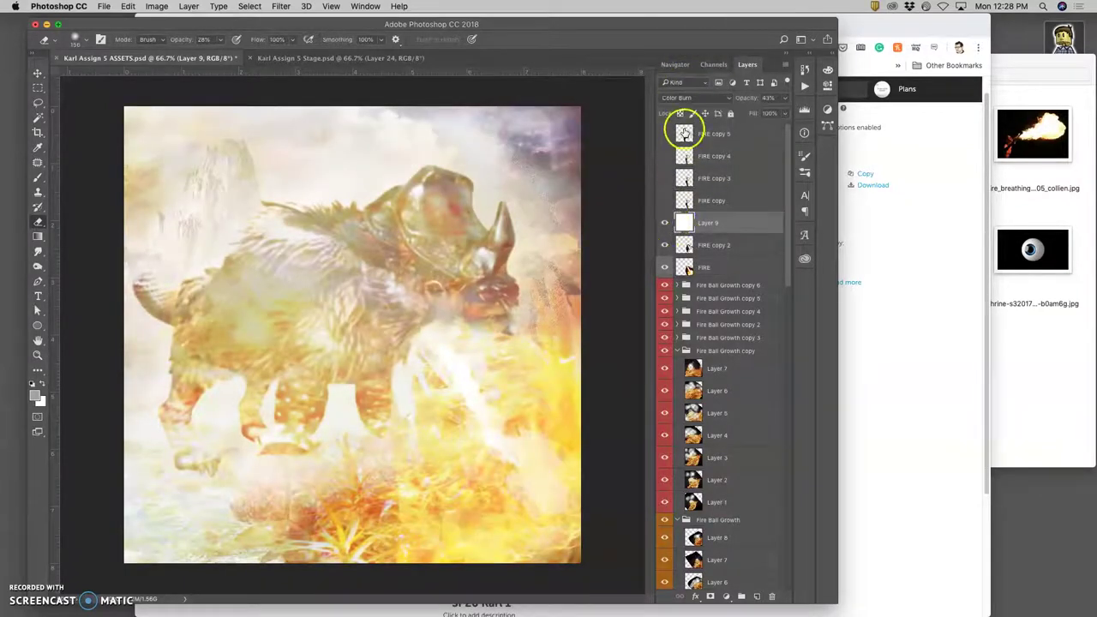
left_click(686, 98)
left_click(675, 56)
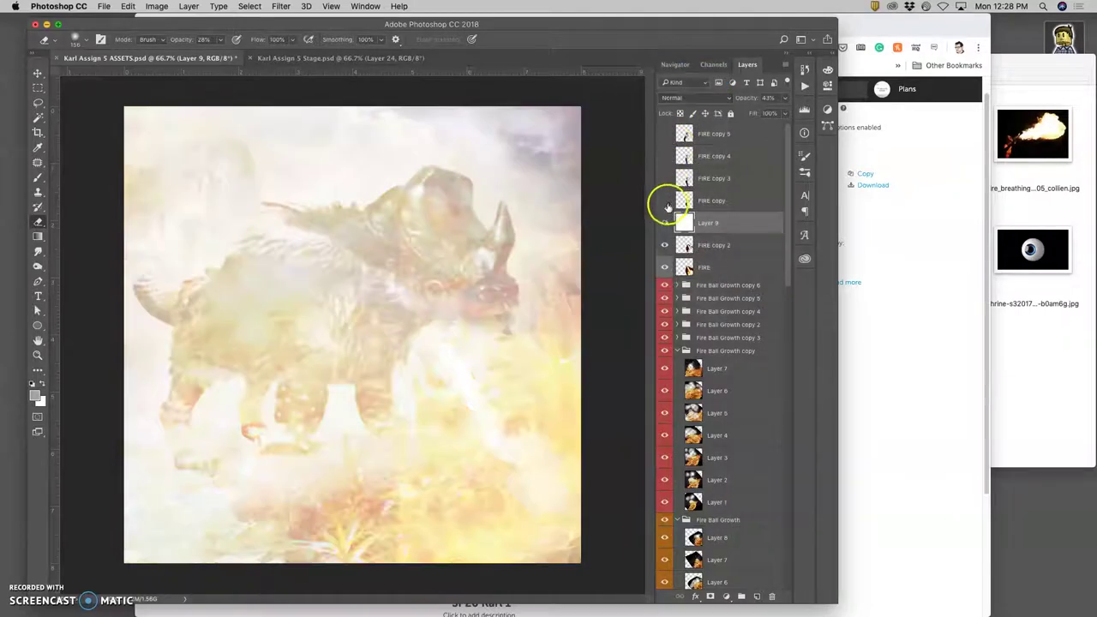
- Browse the Layers panel past OVERLAY and Layer 10 copy, then select Eye Squint copy
scroll(712, 437, "down", 5)
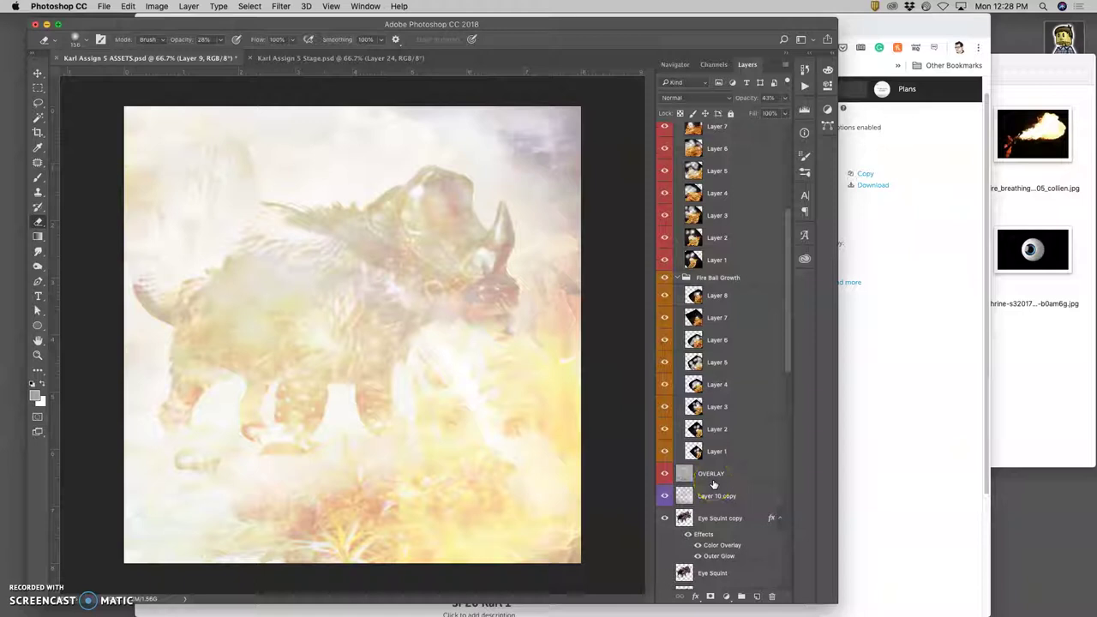
scroll(713, 486, "down", 1)
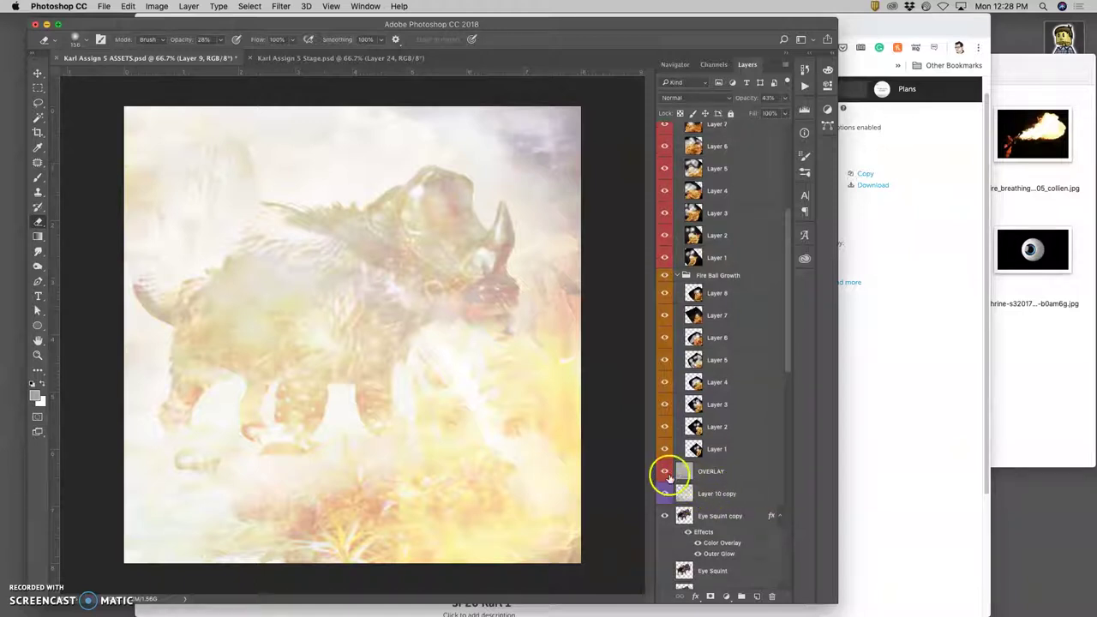
left_click(712, 473)
left_click(706, 493)
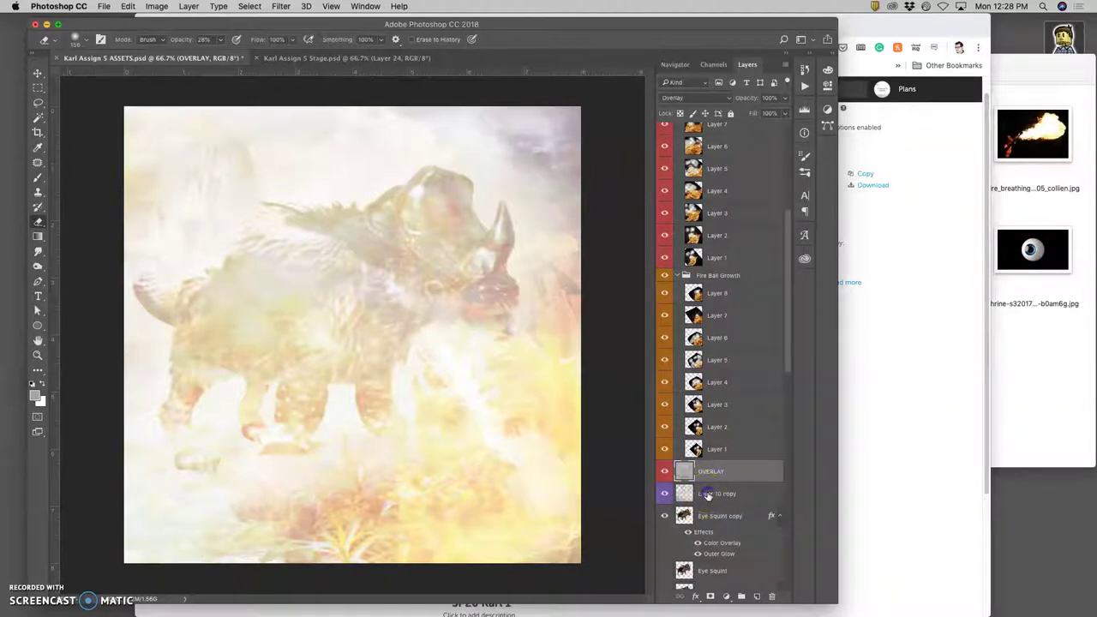
scroll(727, 496, "down", 4)
scroll(727, 496, "down", 6)
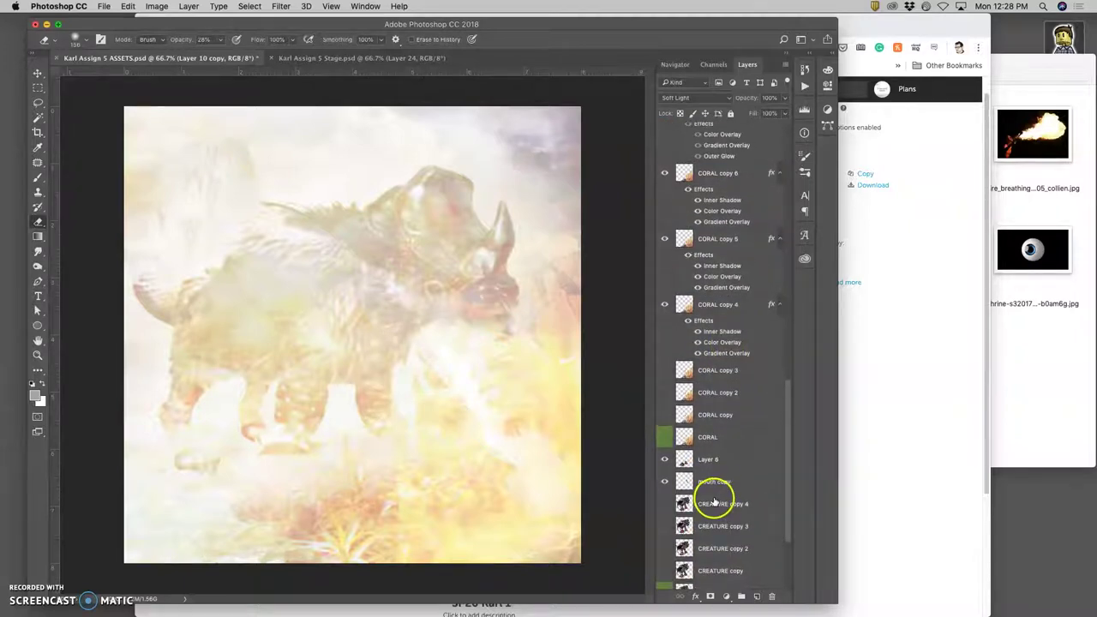
scroll(717, 496, "up", 5)
left_click(720, 263)
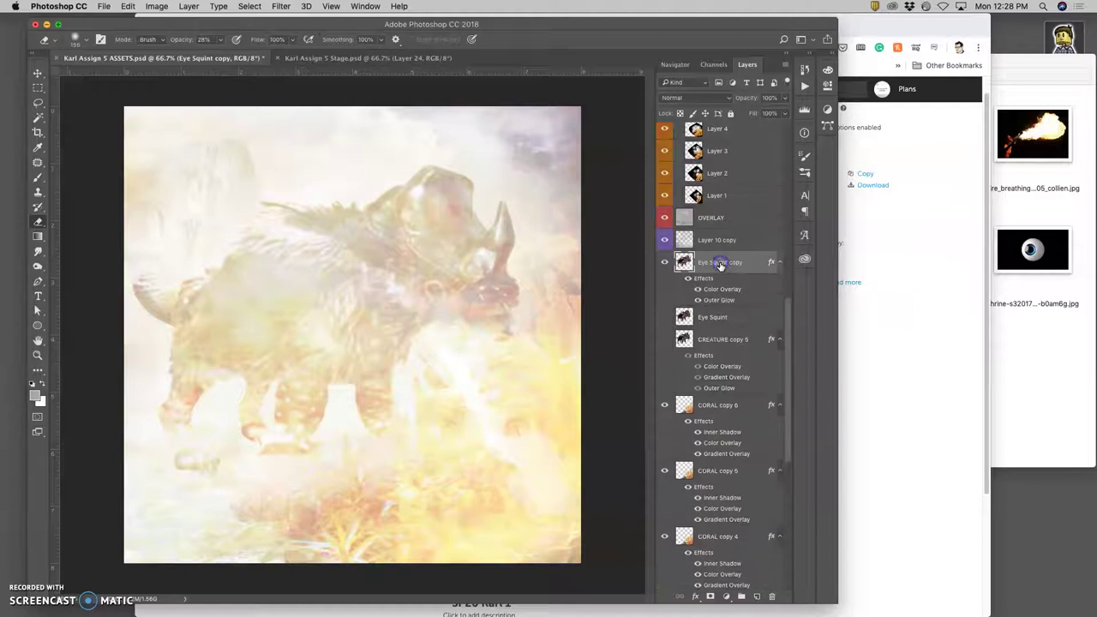
- Start a Scale transform on Eye Squint copy, then dismiss it
key("ctrl+t")
right_click(390, 245)
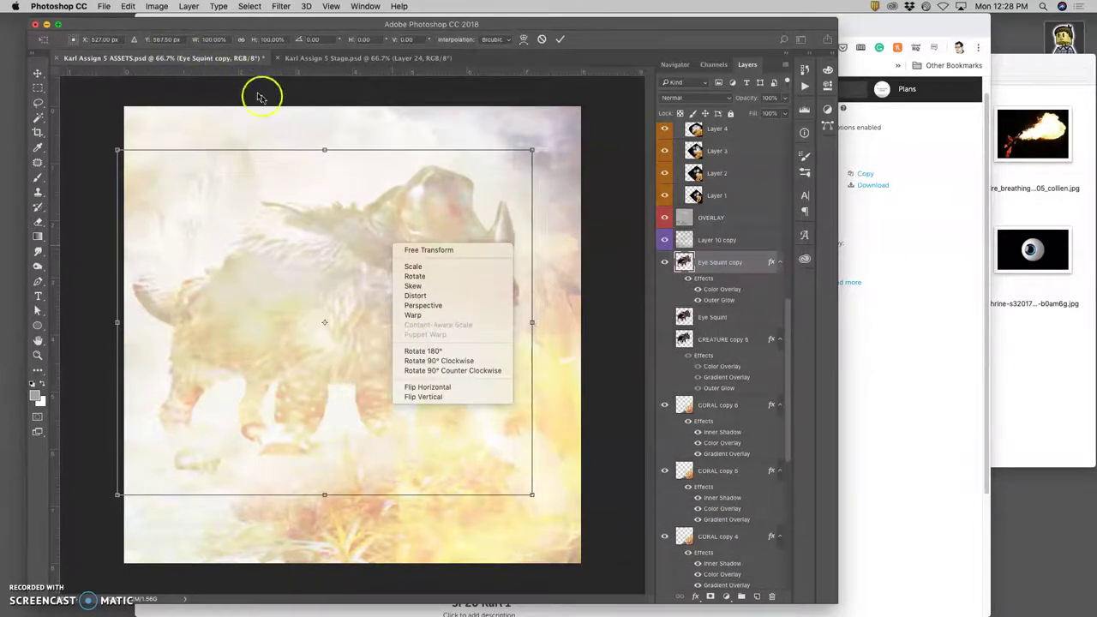
left_click(473, 271)
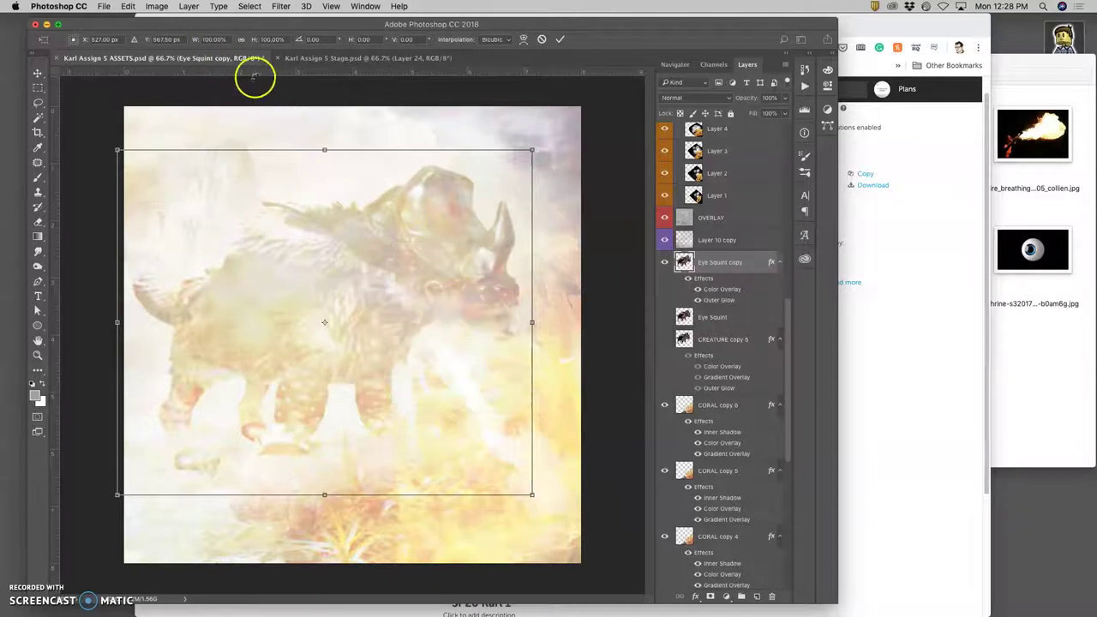
key("Return")
key("e")
- Puppet-warp the creature with two pins, bend its right part, and apply the warp
left_click(128, 6)
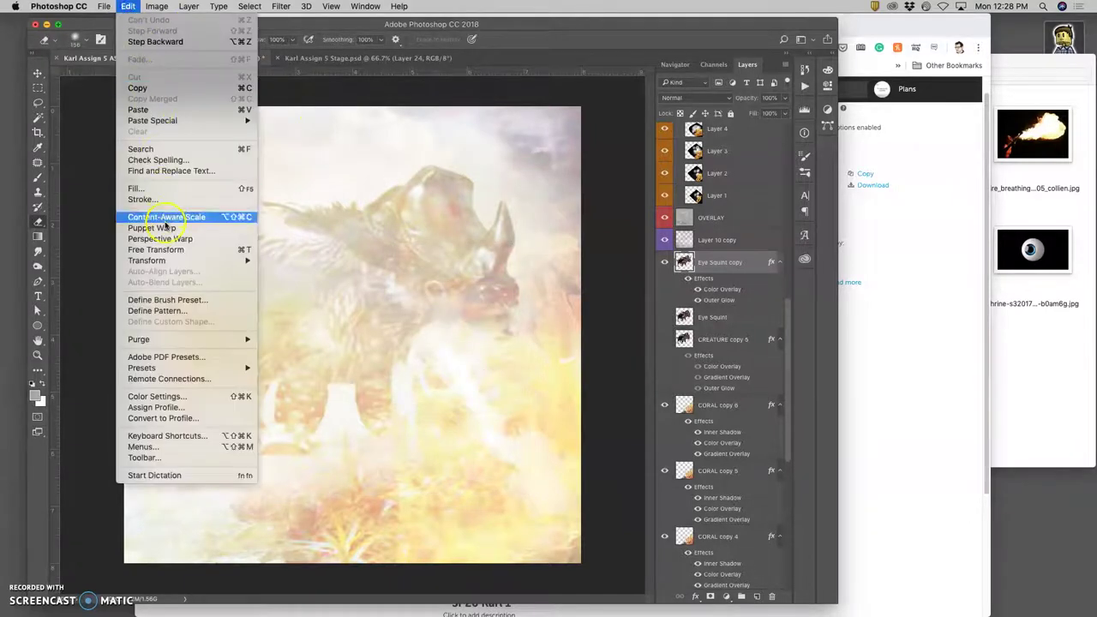
left_click(257, 234)
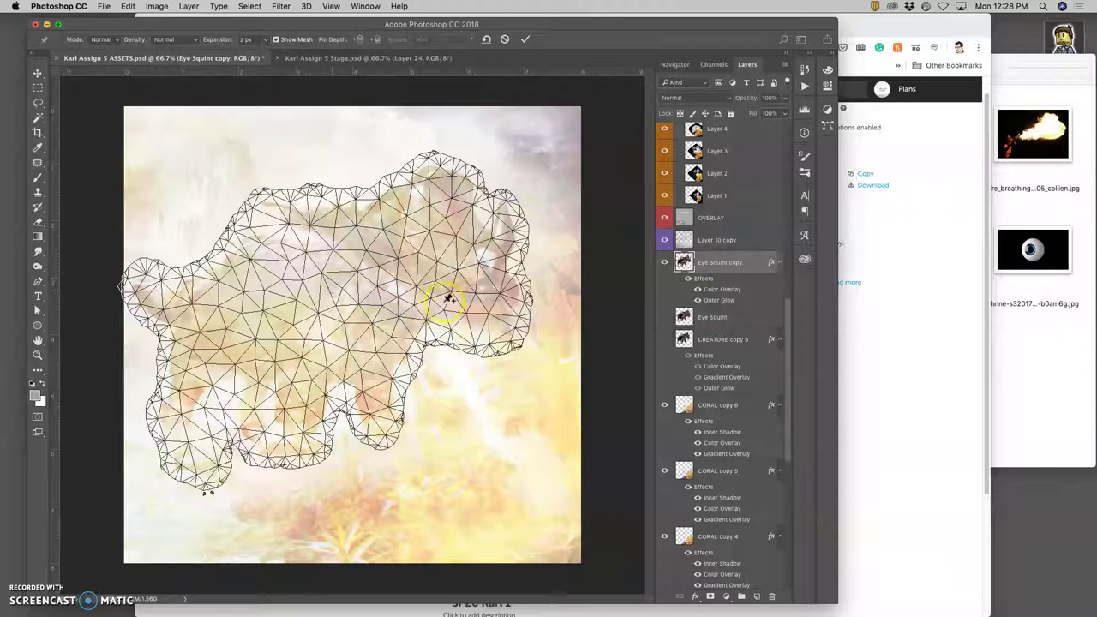
left_click(471, 309)
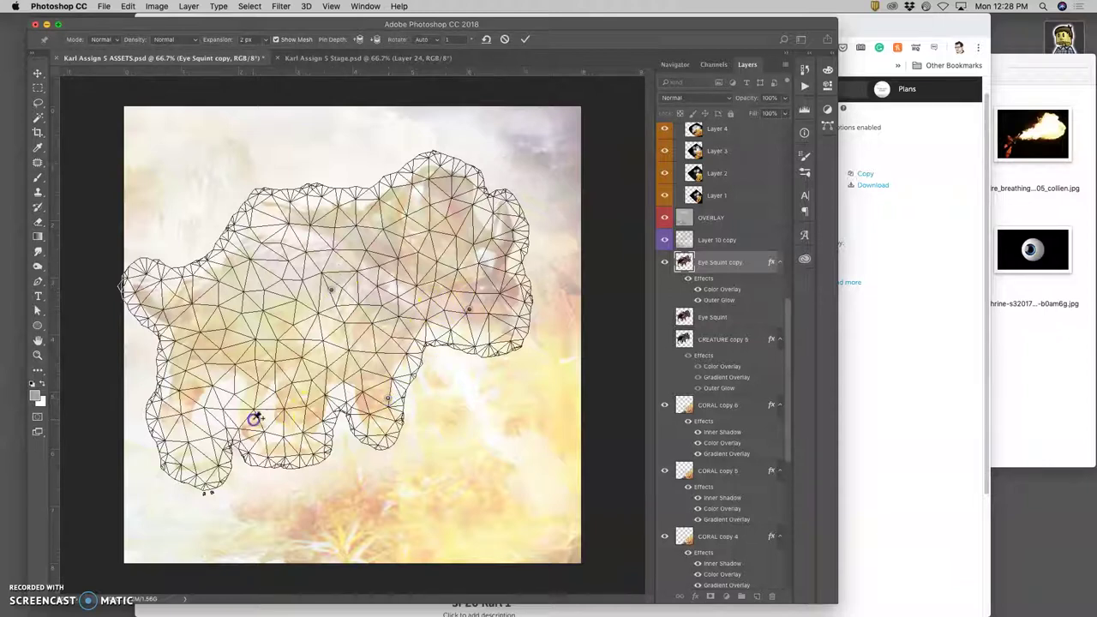
left_click(503, 293)
left_click_drag(470, 315, 187, 317)
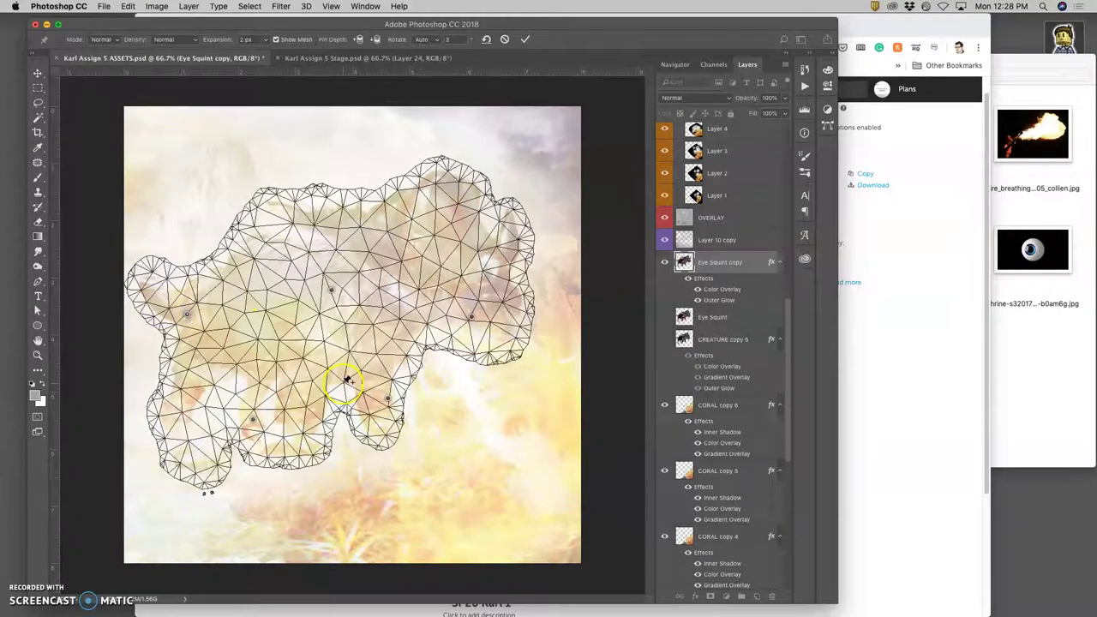
key("Return")
key("e")
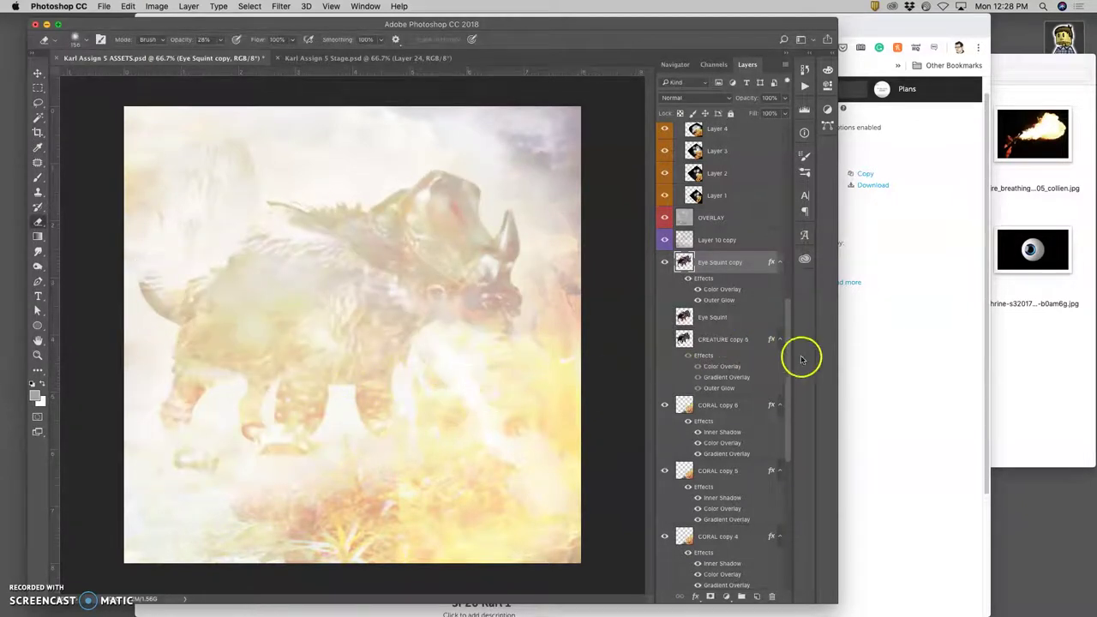
- Enlarge layers Fire Ball Growth copy 6 through Layer 1 by about 1%
scroll(756, 273, "up", 3)
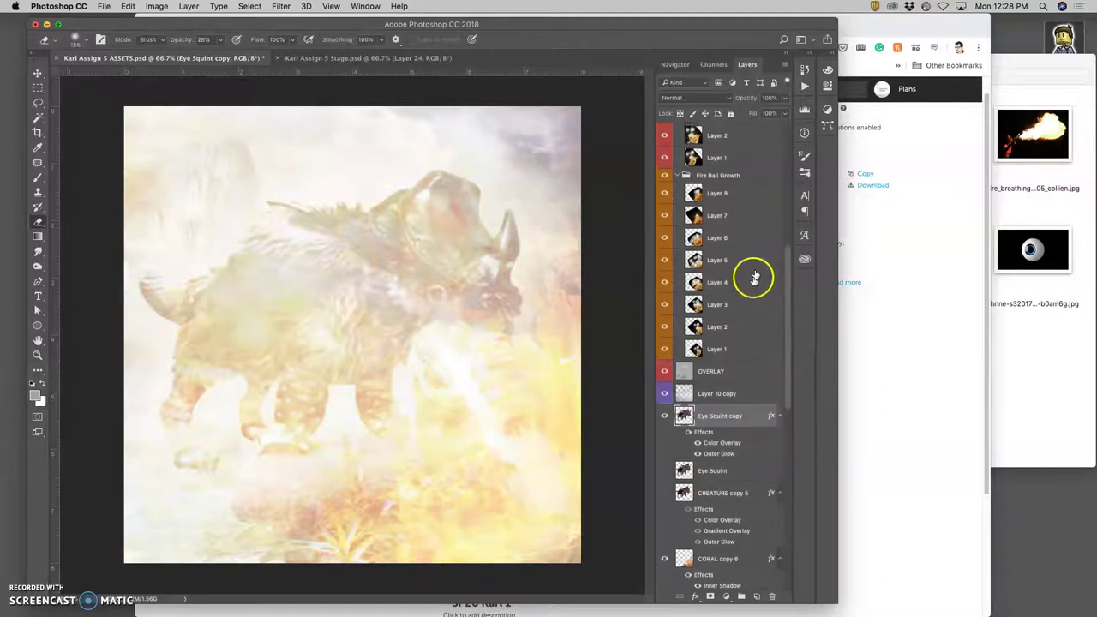
left_click(727, 347)
scroll(727, 257, "up", 5)
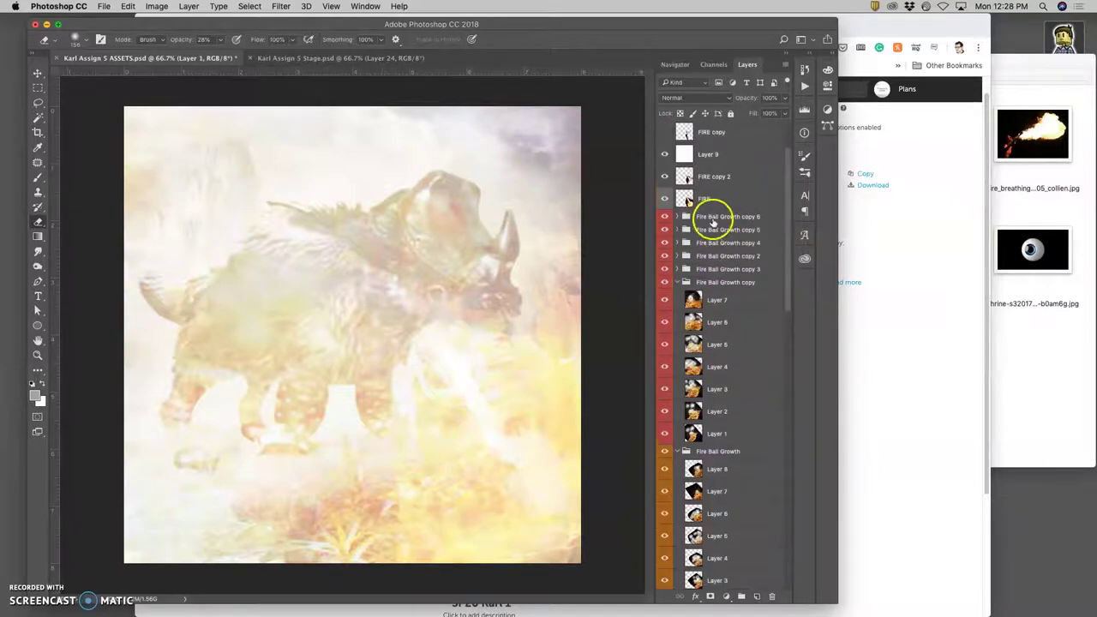
left_click(711, 218, "shift")
key("super+t")
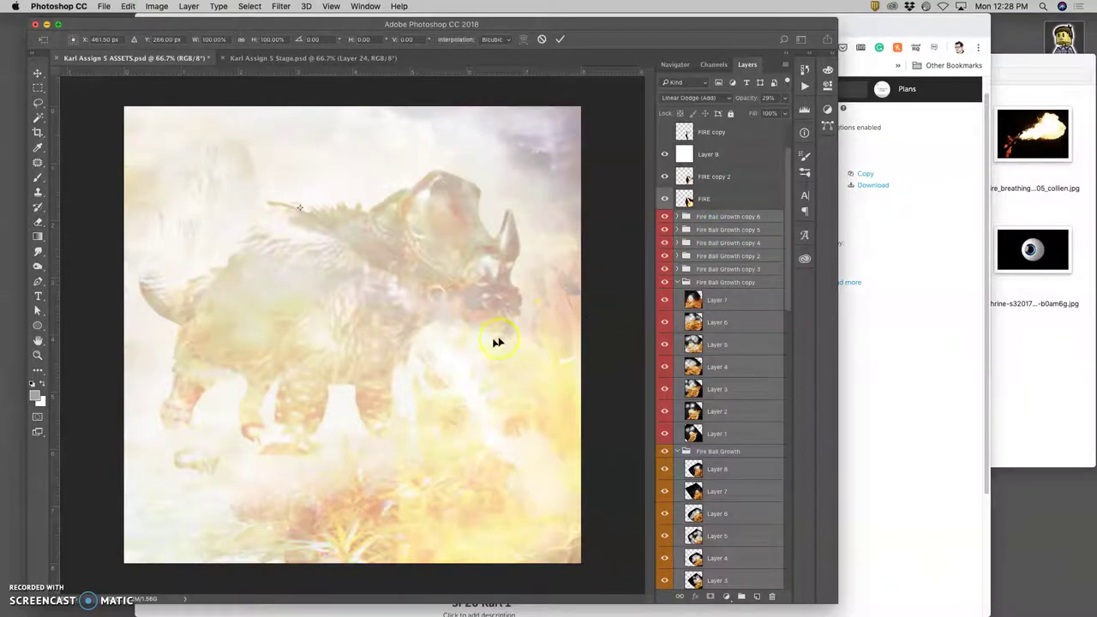
key("super+minus")
key("super+minus")
key("super+minus")
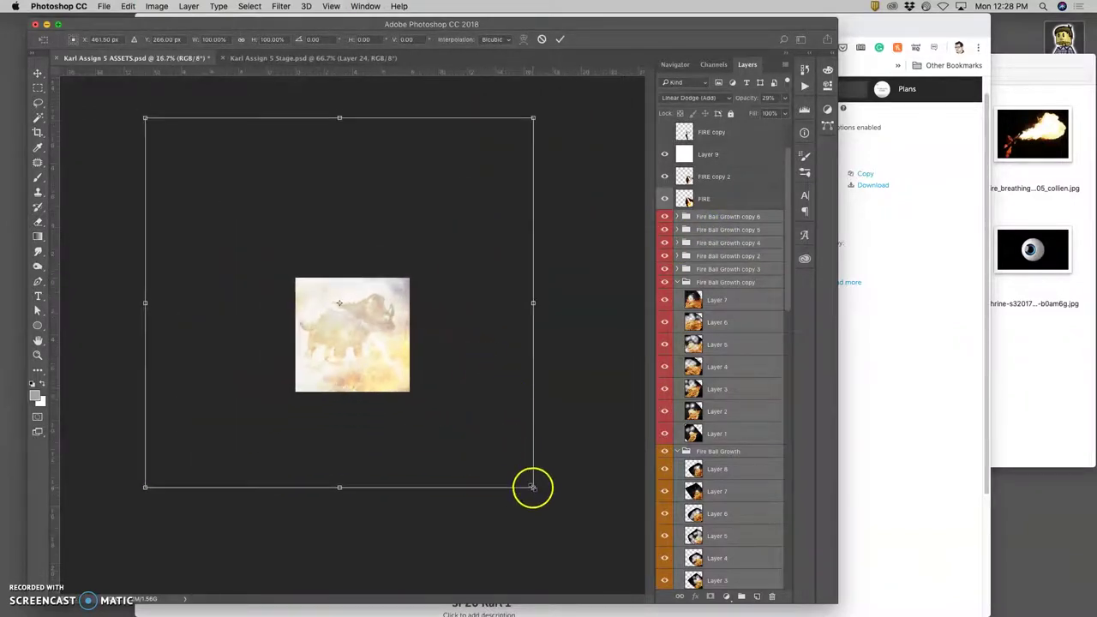
left_click_drag(533, 488, 534, 490)
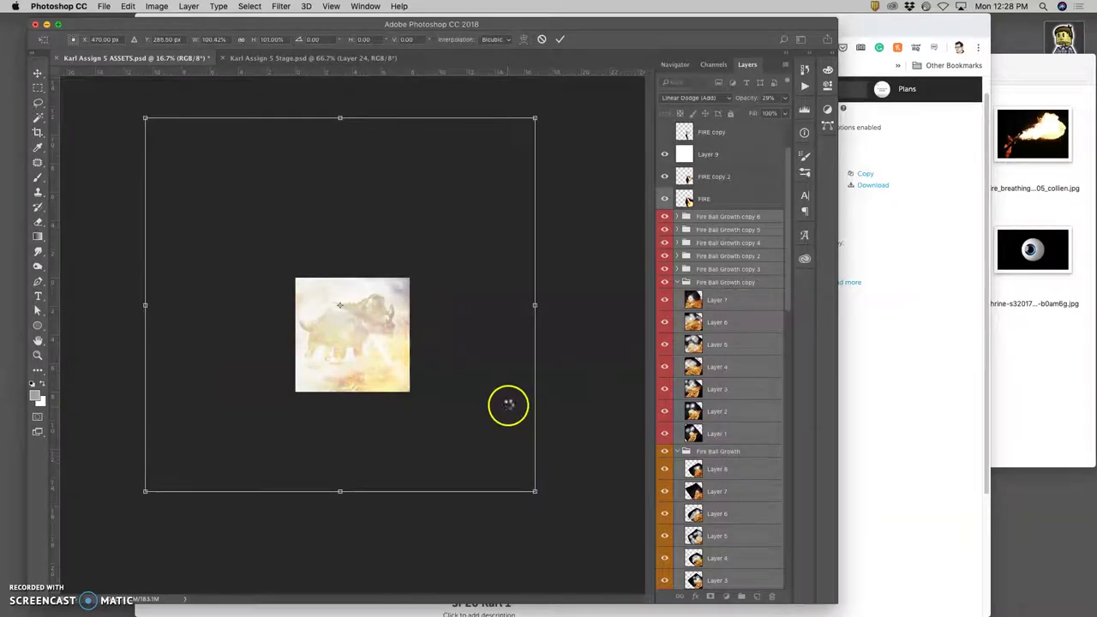
key("Return")
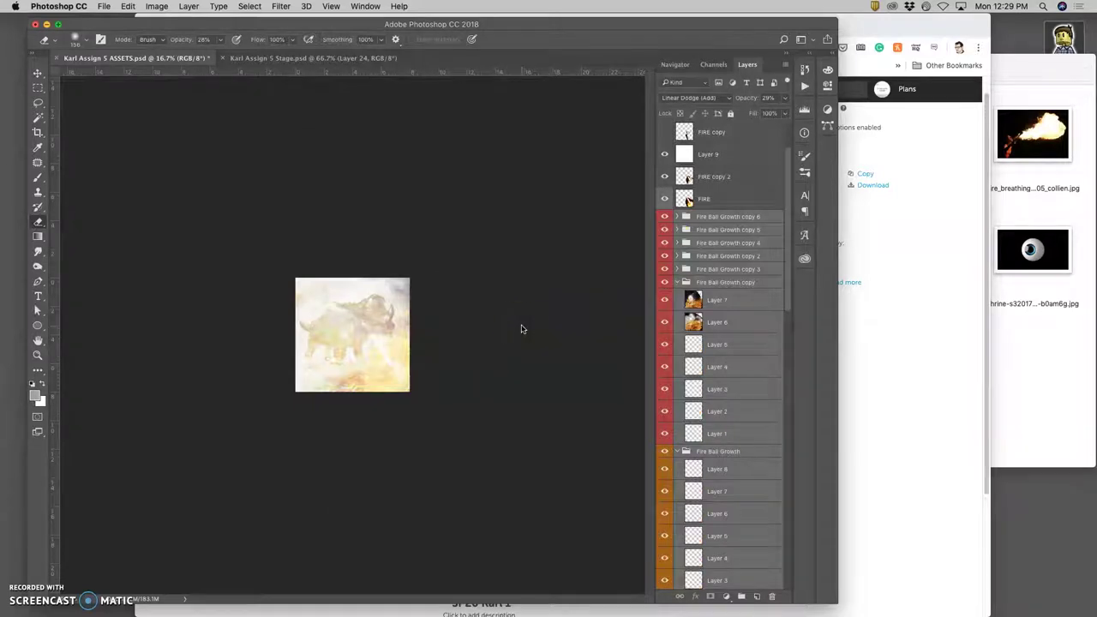
key("super+equal")
key("super+equal")
key("super+equal")
key("super+equal")
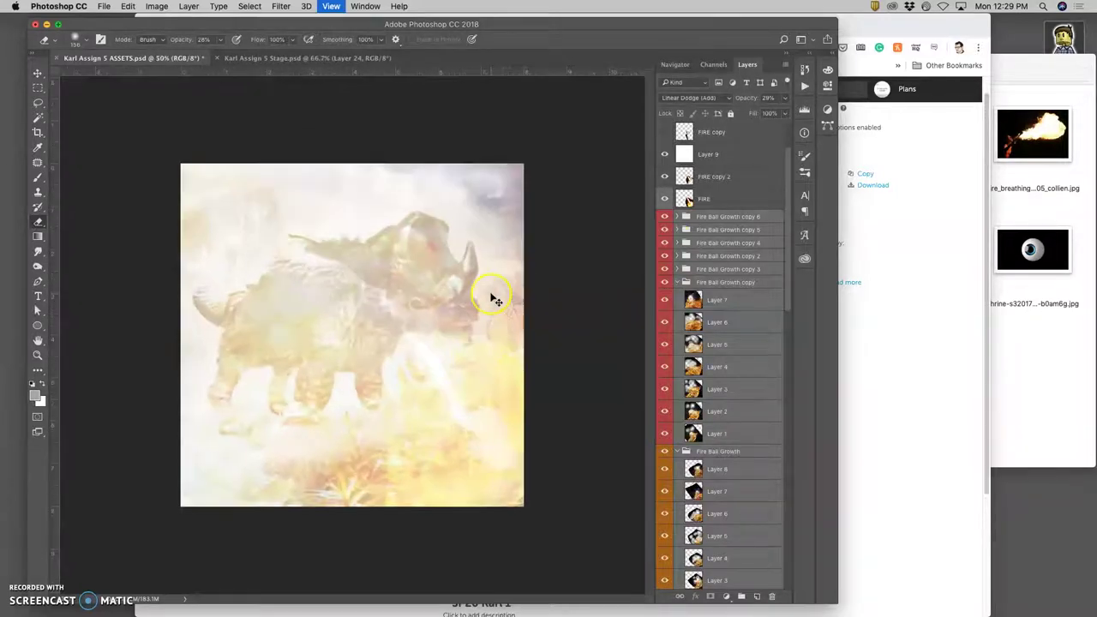
- Glance at the Stage document, then select and transform layer 4 in ASSETS
left_click(355, 59)
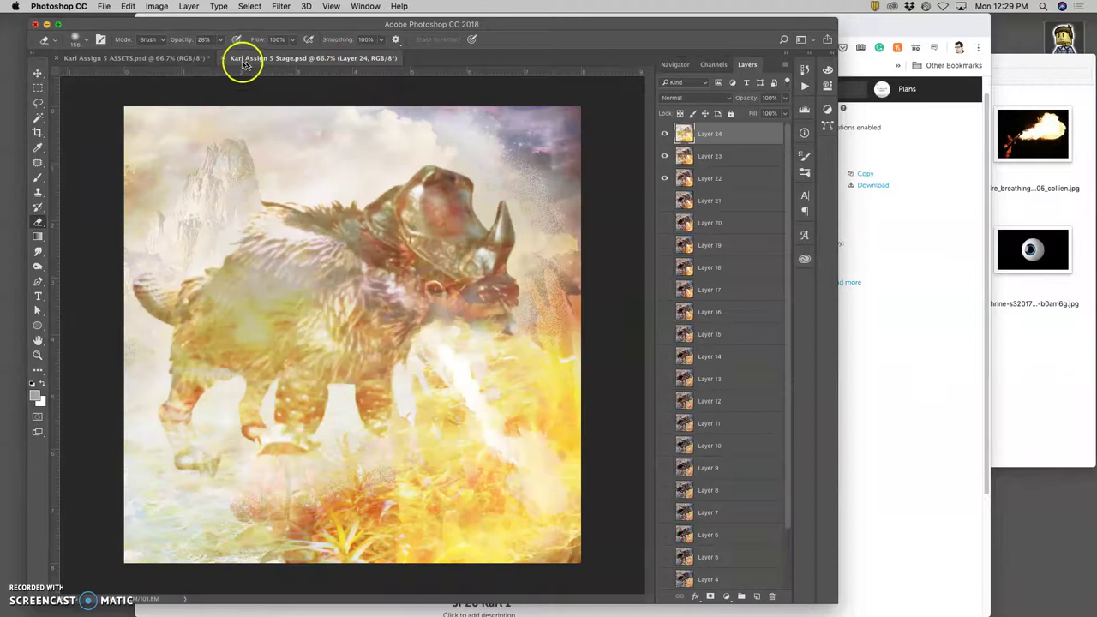
left_click(194, 58)
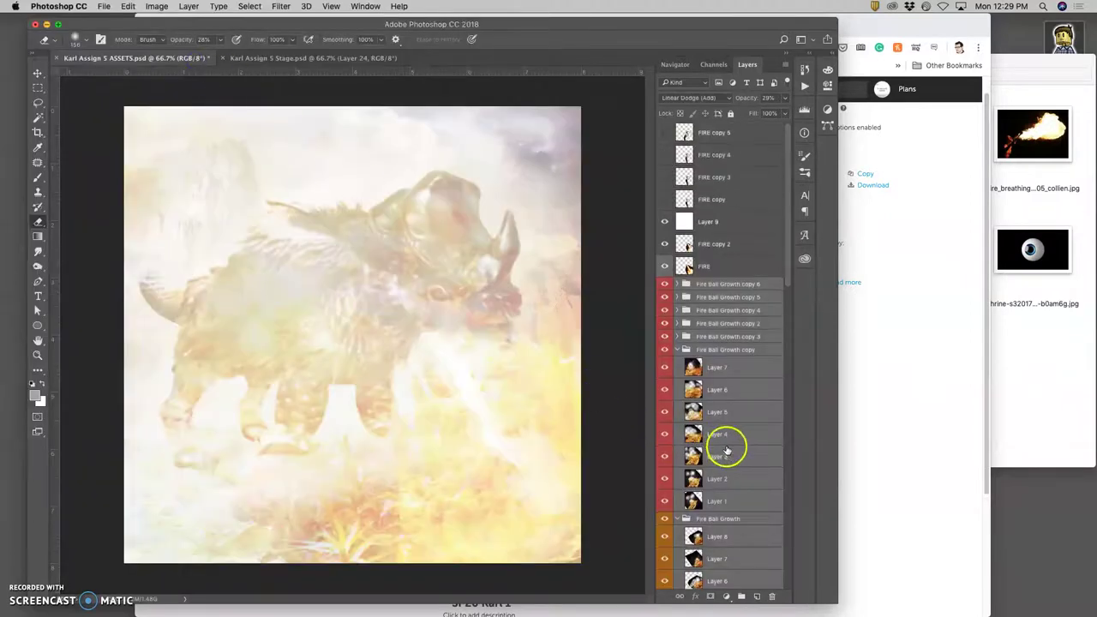
scroll(727, 445, "down", 10)
left_click(719, 504)
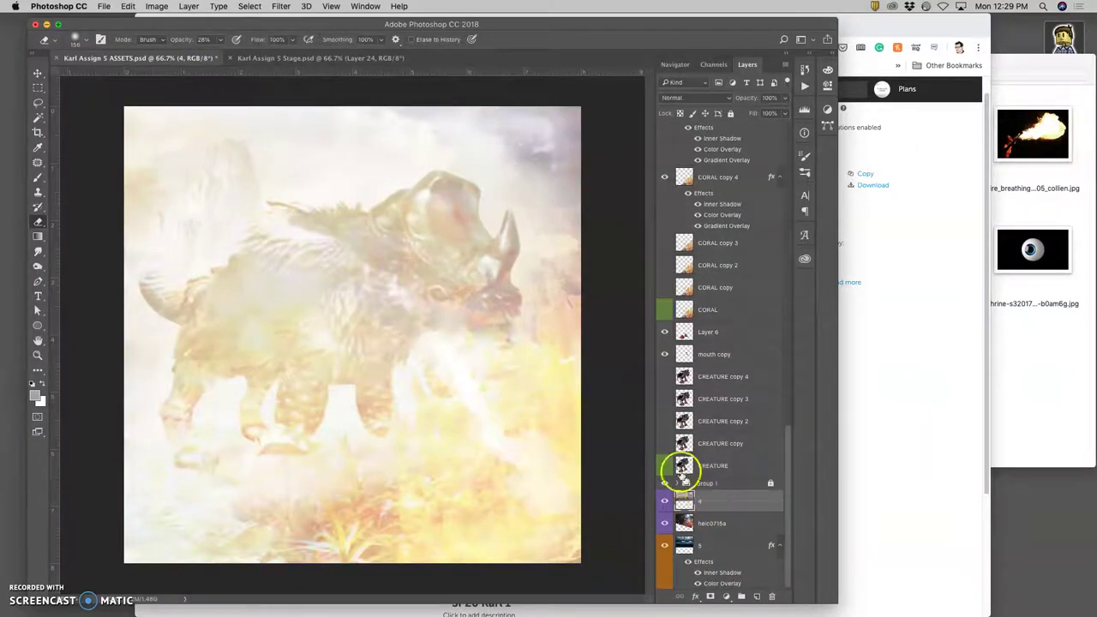
key("super+t")
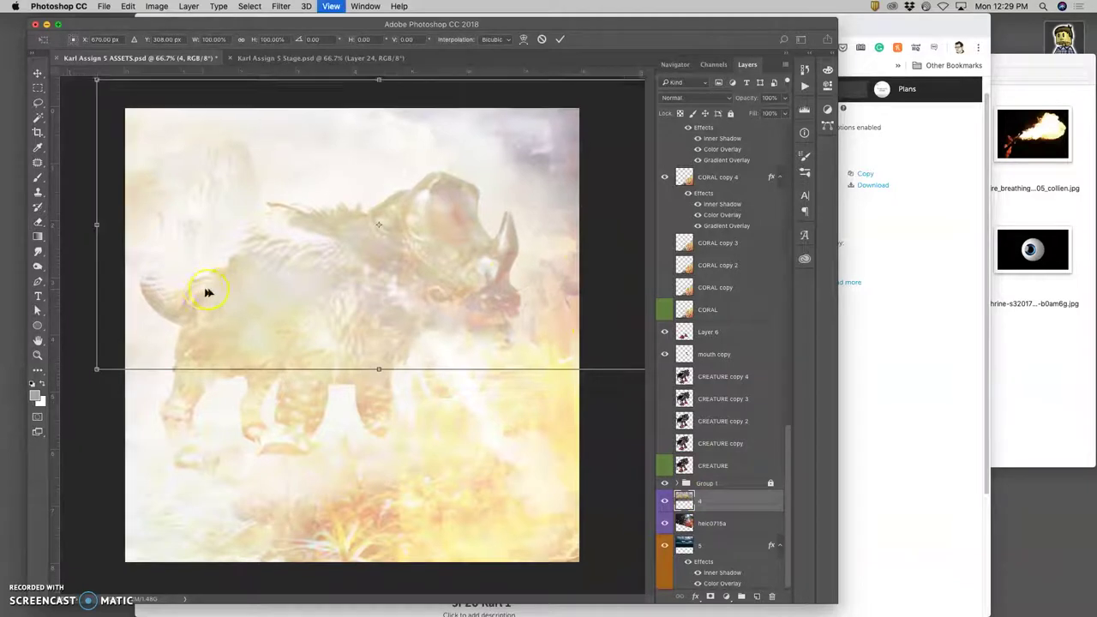
key("super+minus")
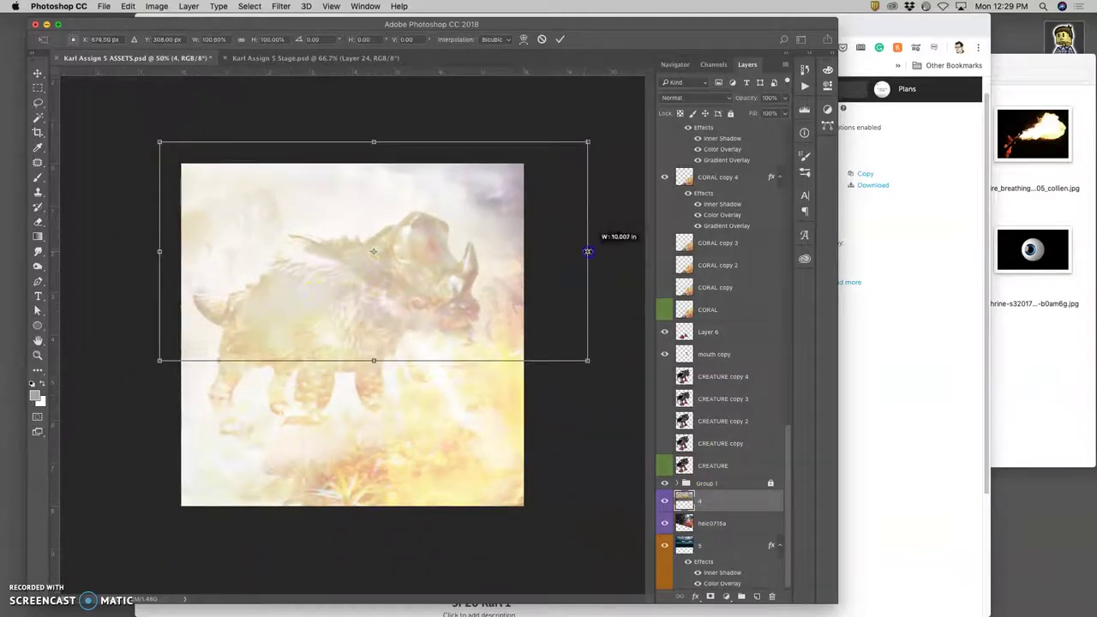
key("Return")
key("e")
- Rotate the heic0715a layer slightly and apply the transform
left_click(735, 530)
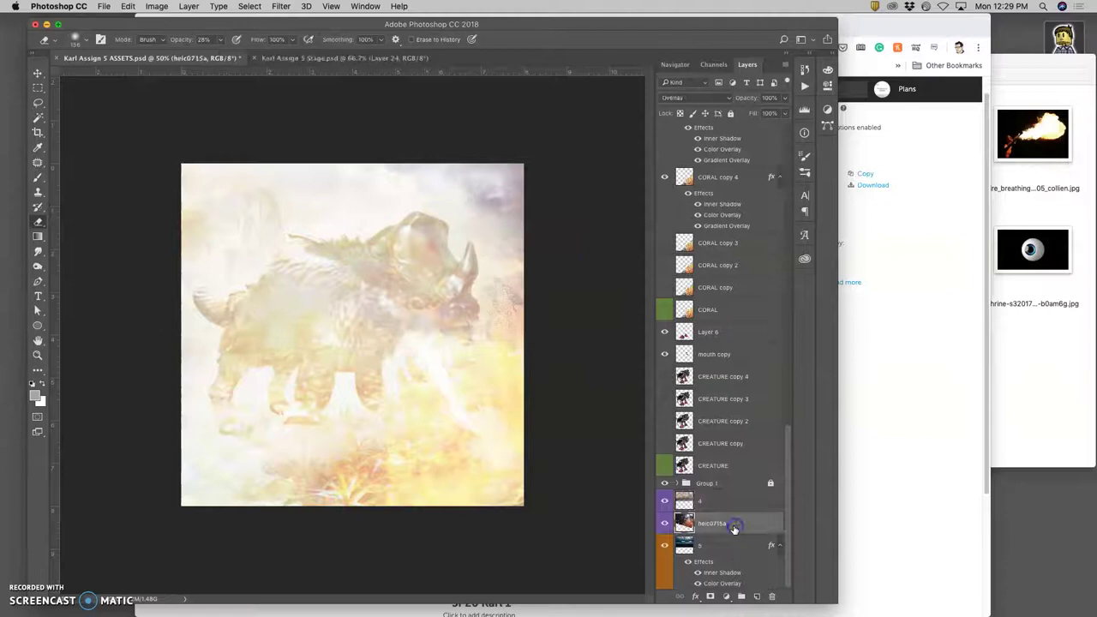
key("super+t")
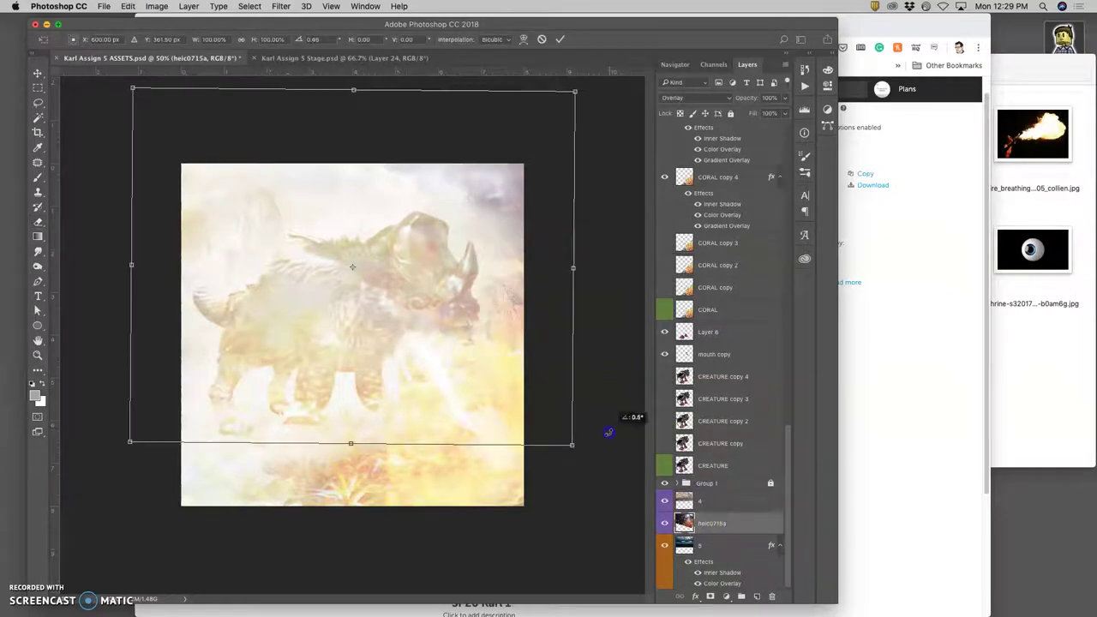
key("Return")
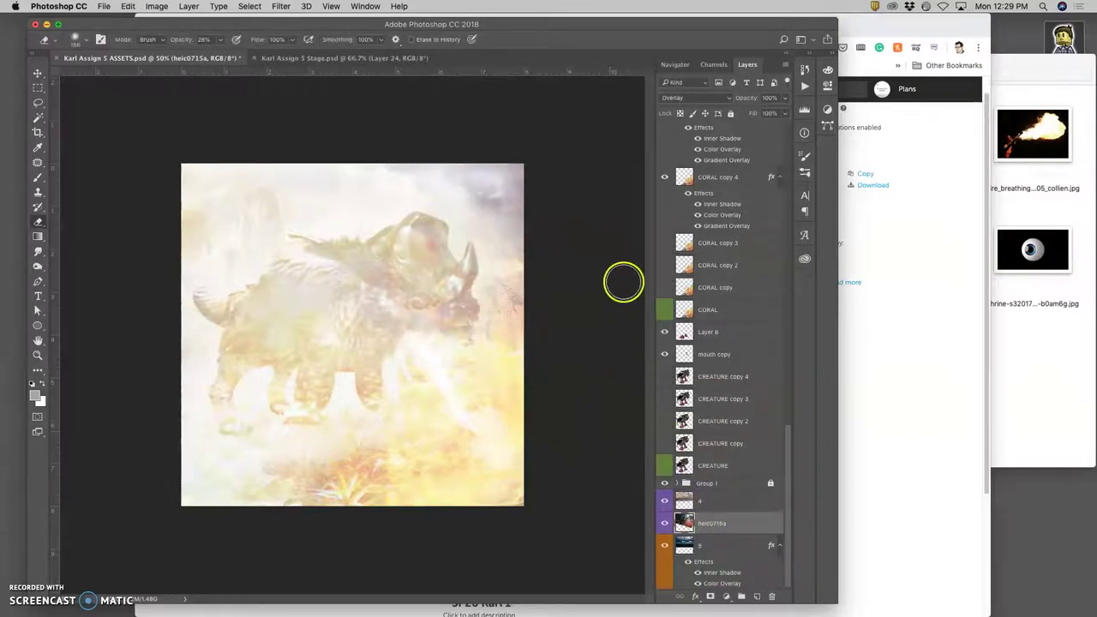
scroll(712, 257, "up", 10)
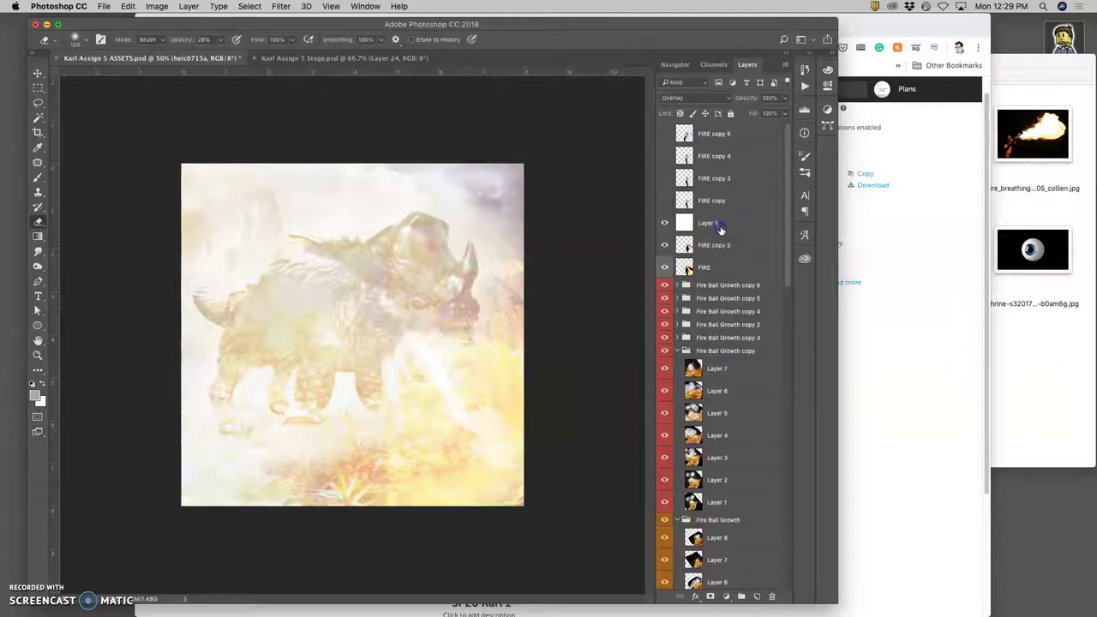
- Merge all visible content into a new layer above Layer 9
left_click(721, 225)
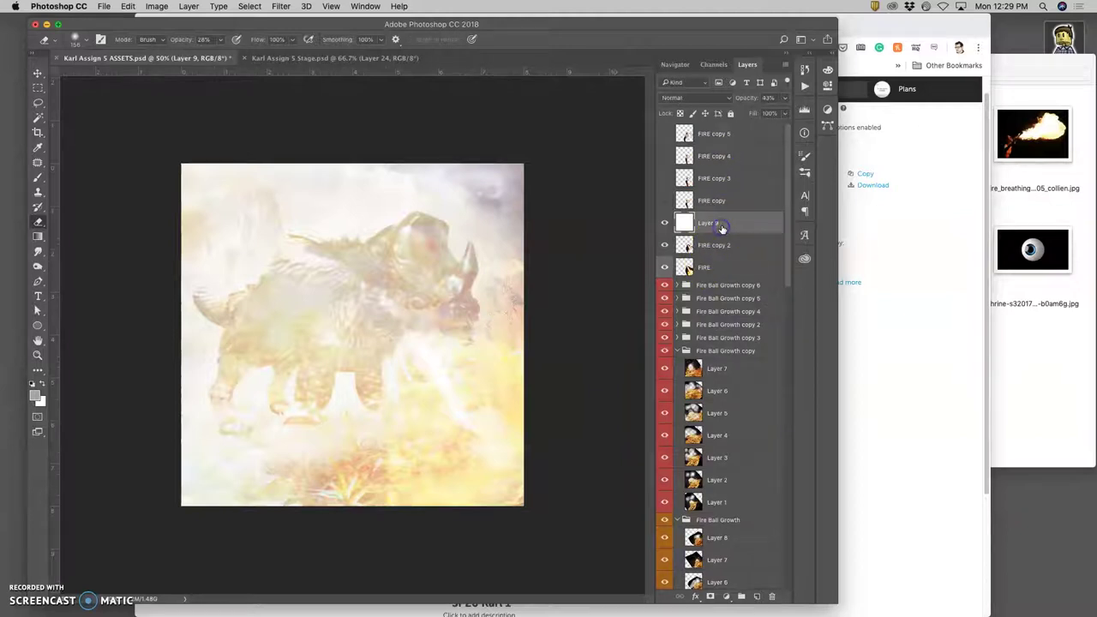
left_click(189, 6)
left_click(285, 440)
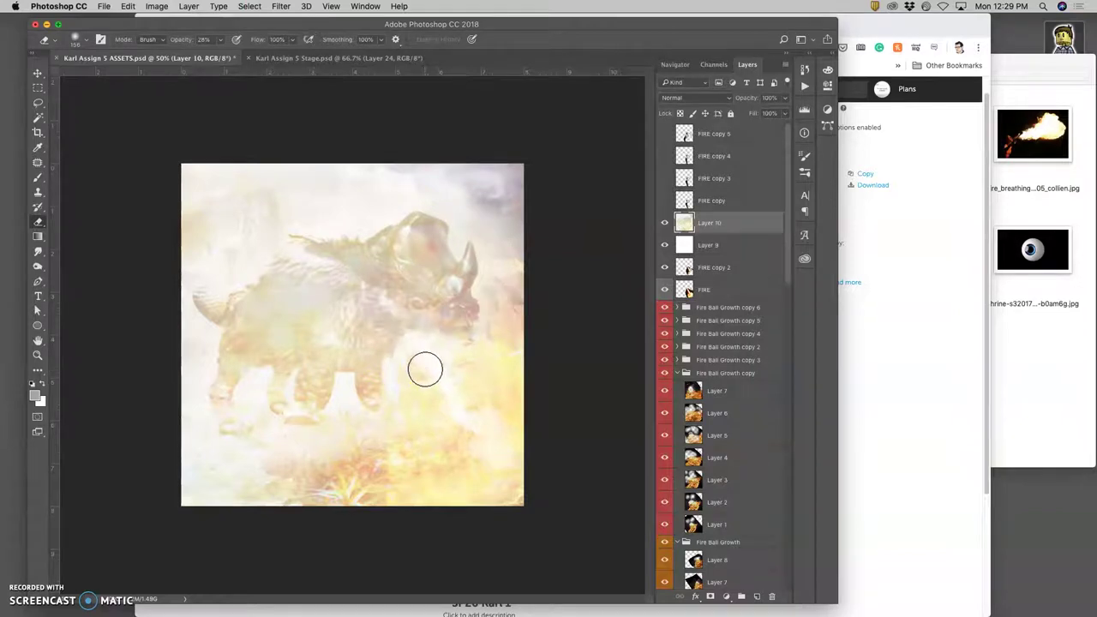
- Copy the whole merged canvas and paste it into the Stage document as Layer 25
left_click(249, 6)
left_click(289, 109)
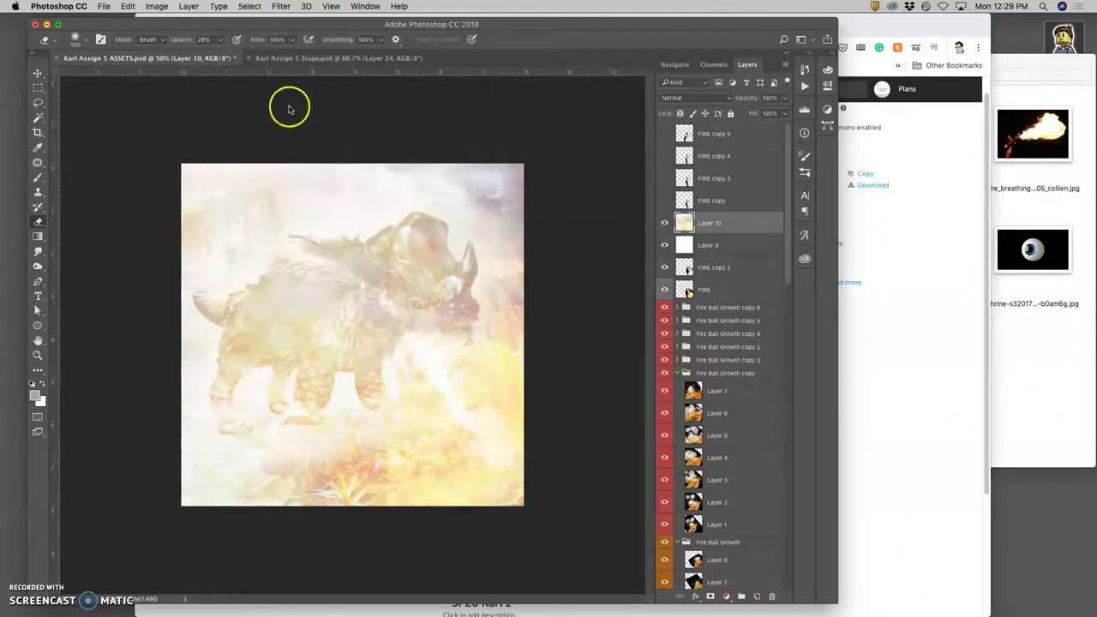
key("super+a")
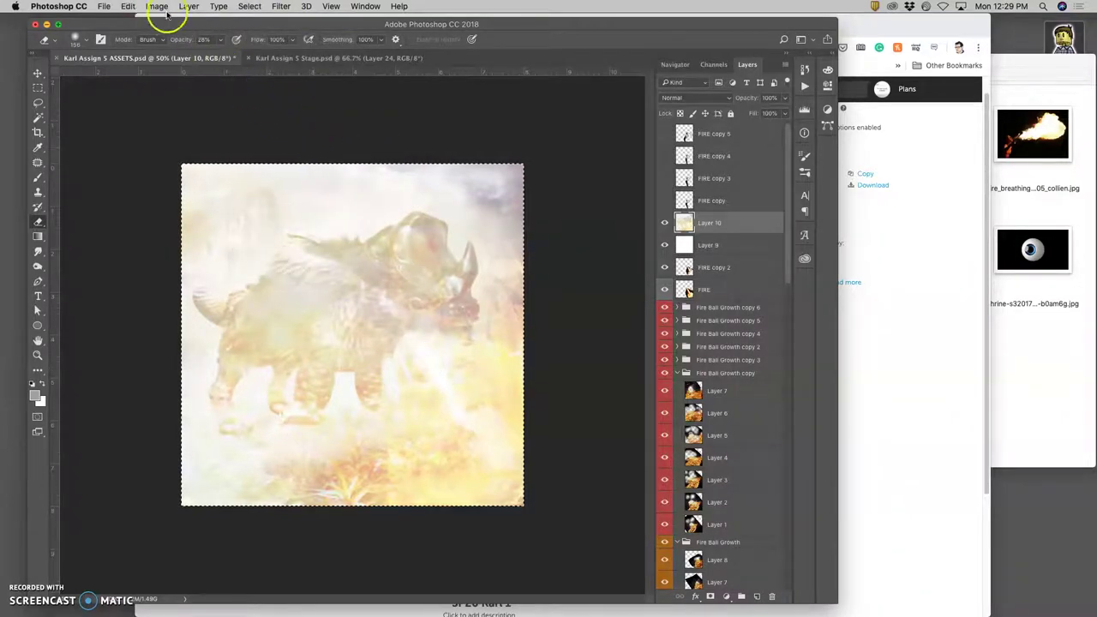
left_click(315, 60)
key("super+v")
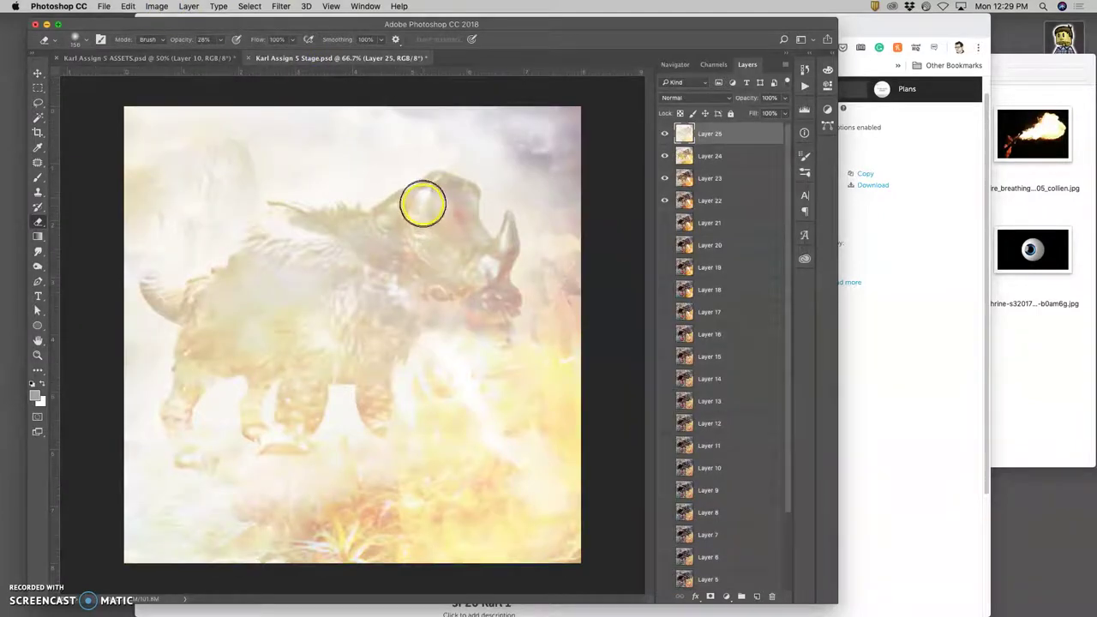
left_click(168, 57)
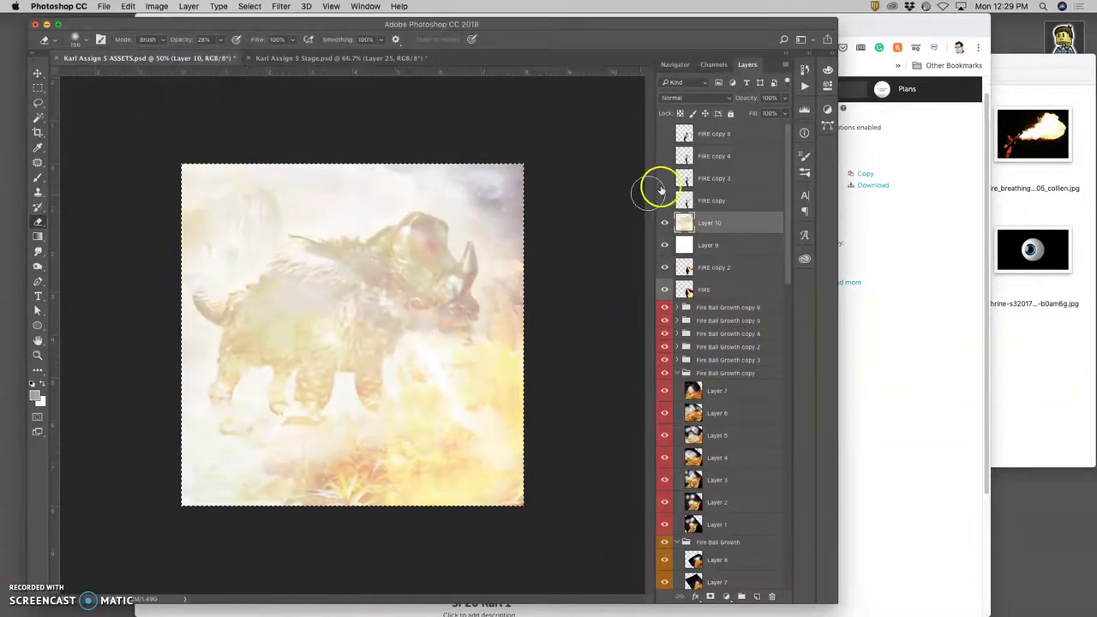
- Merge Layer 10 down into Layer 9 and raise its opacity to 70%
left_click(711, 221)
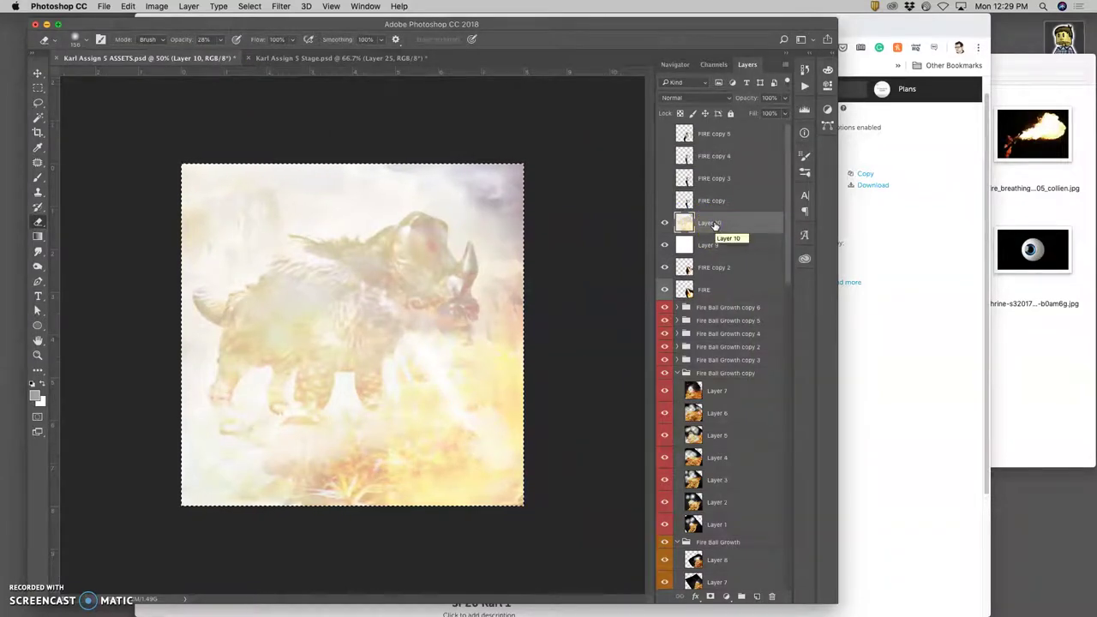
key("super+d")
key("super+e")
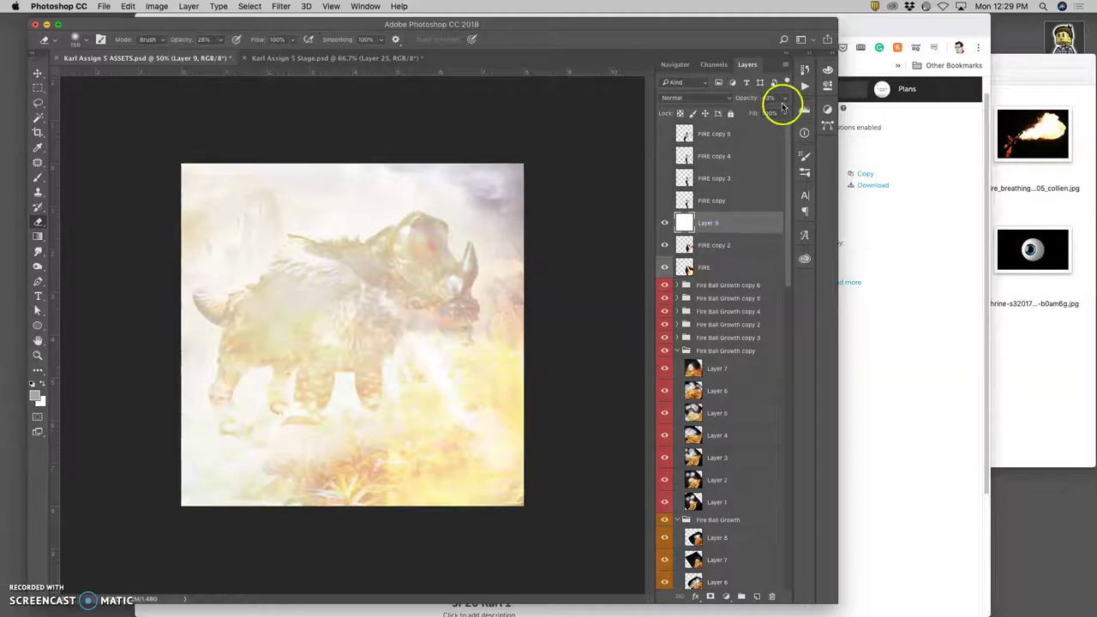
left_click(785, 97)
left_click_drag(765, 112, 768, 112)
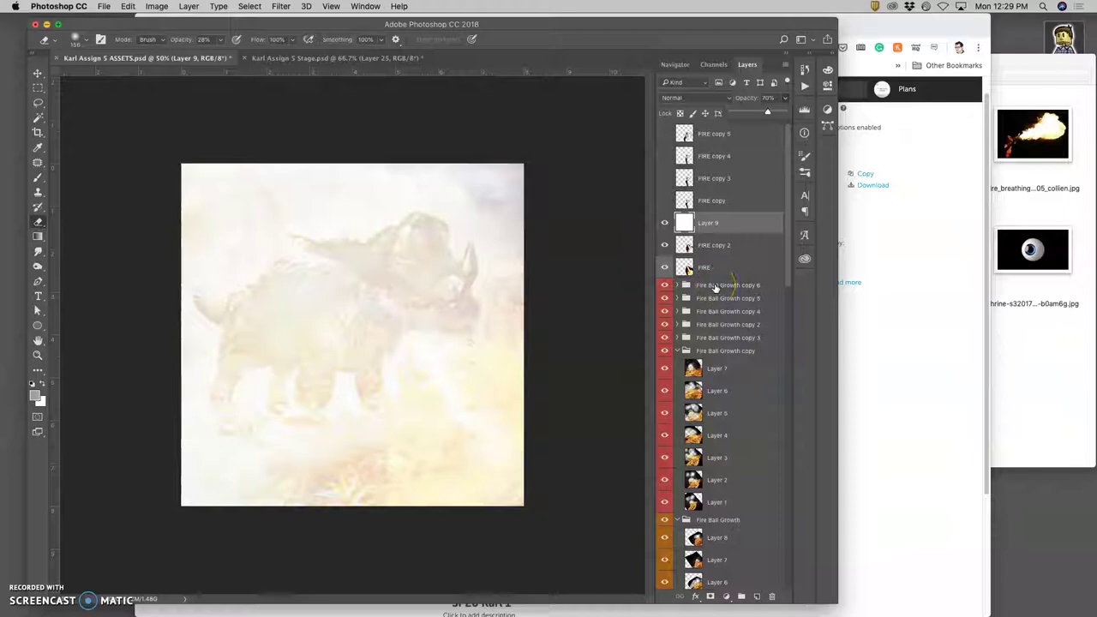
left_click(665, 353)
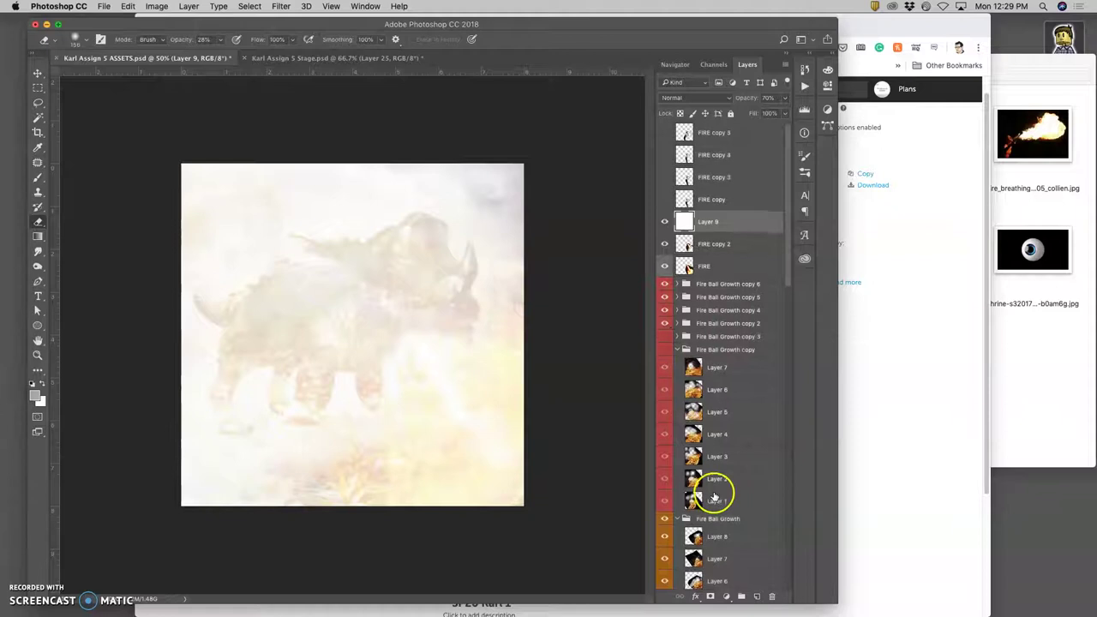
- Toggle Fire Ball Growth copy 5 visibility and lower Eye Squint copy's opacity to 73%
scroll(716, 480, "down", 2)
left_click(666, 268)
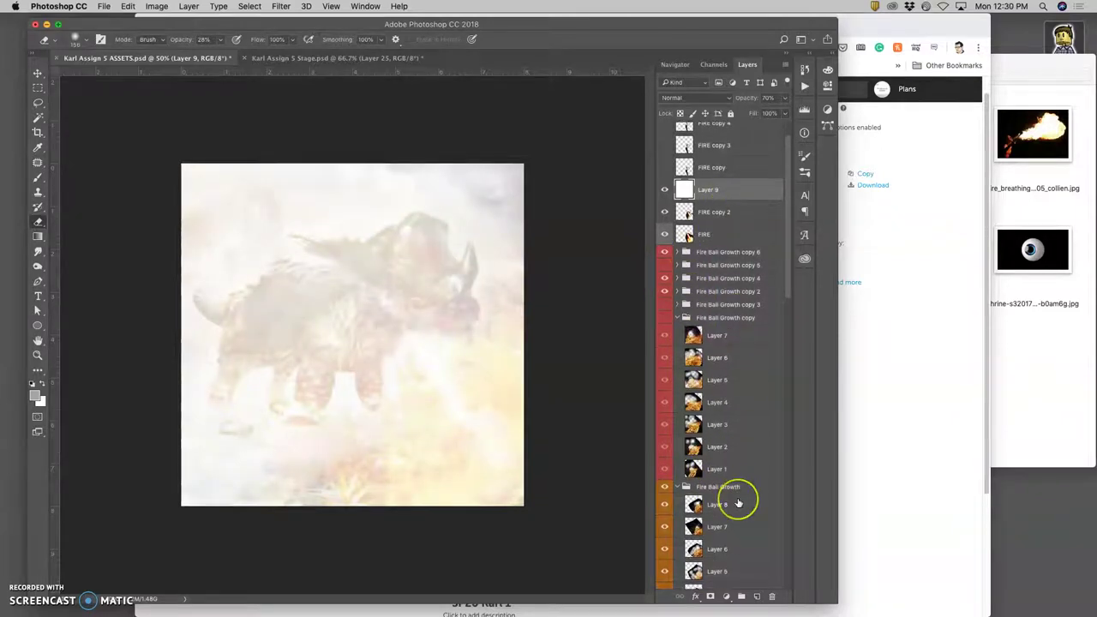
scroll(739, 503, "down", 2)
scroll(739, 503, "down", 15)
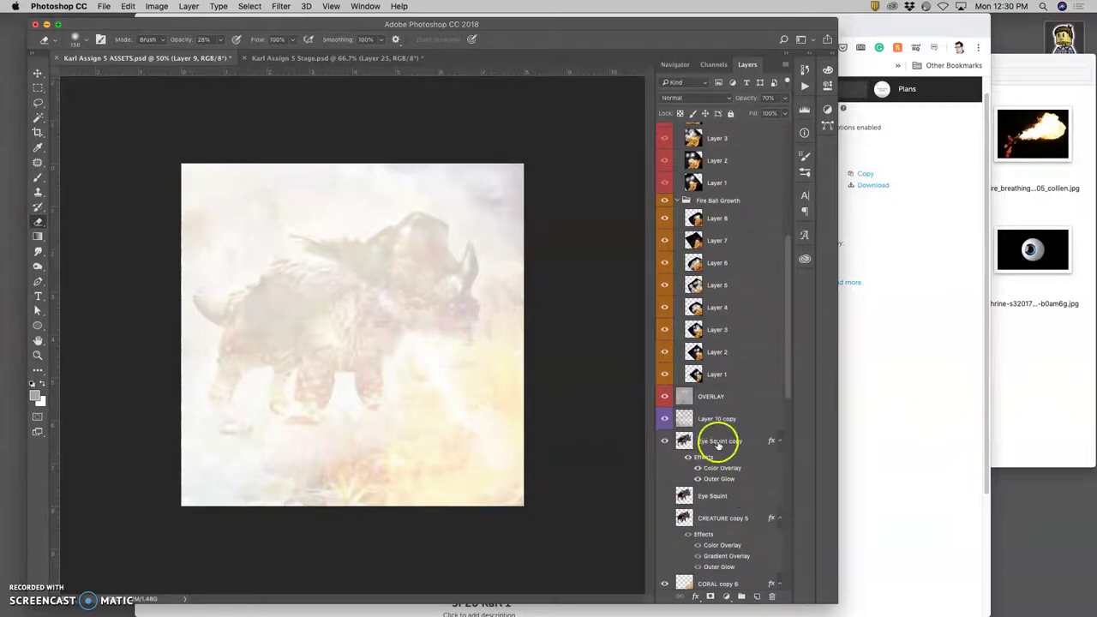
left_click(726, 442)
left_click(785, 97)
left_click_drag(783, 113, 768, 113)
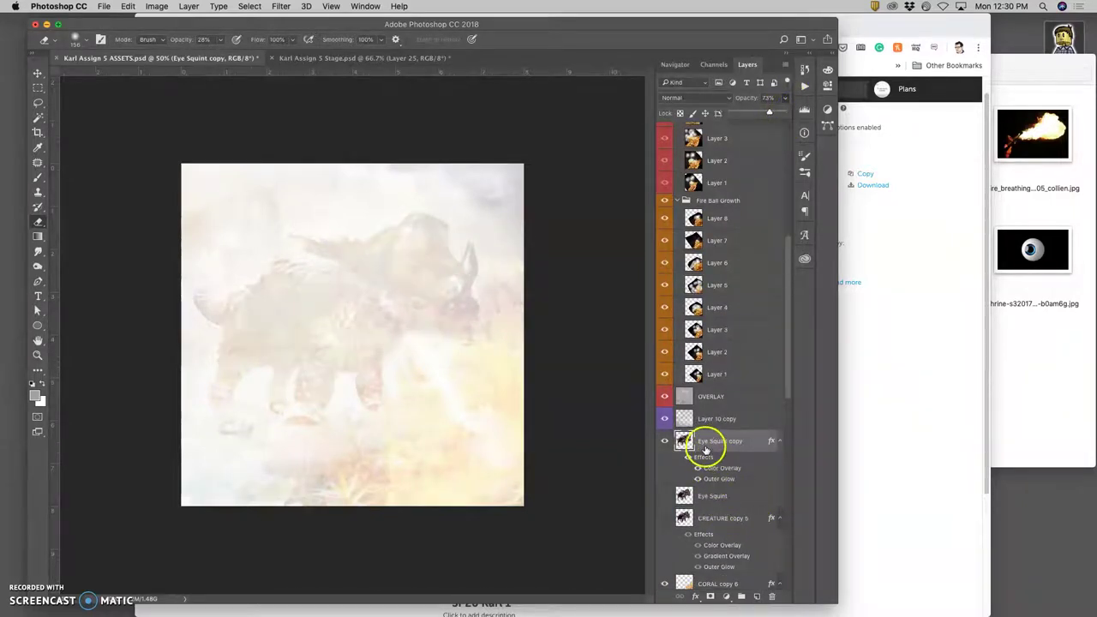
- Puppet-warp Eye Squint copy with a right-side pin and three small bends, then apply
left_click(128, 7)
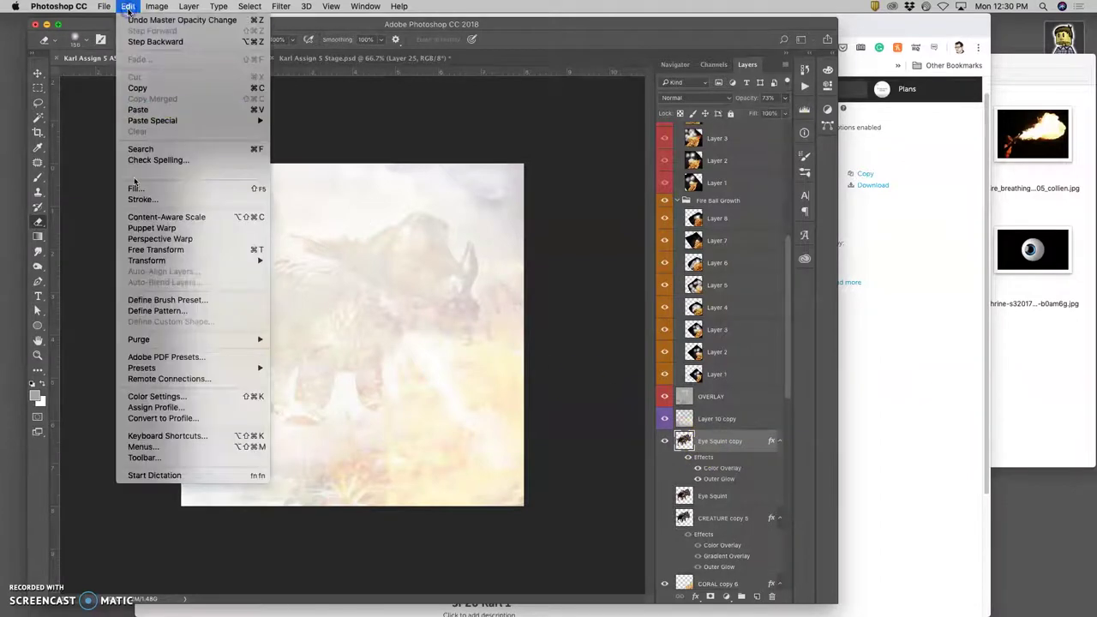
left_click(142, 228)
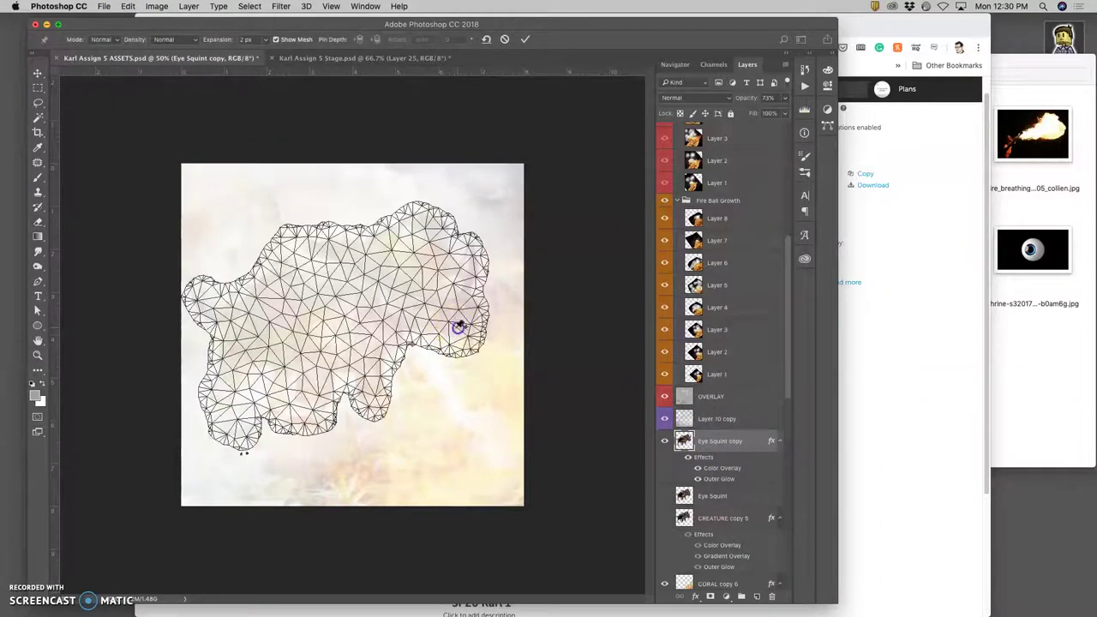
left_click(457, 327)
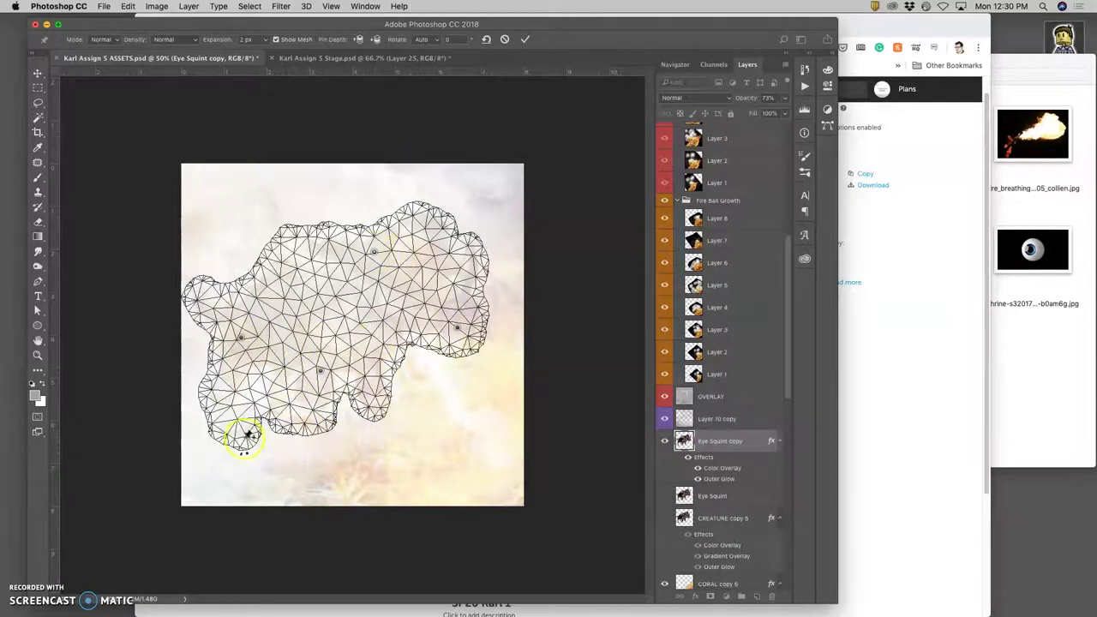
left_click_drag(216, 300, 211, 305)
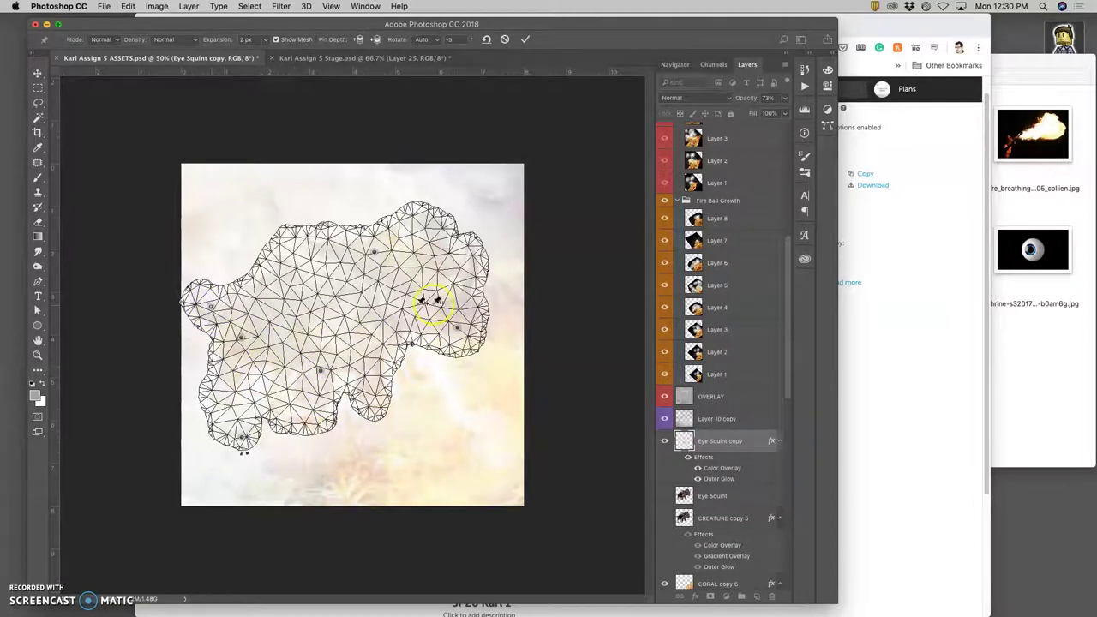
left_click_drag(376, 256, 374, 257)
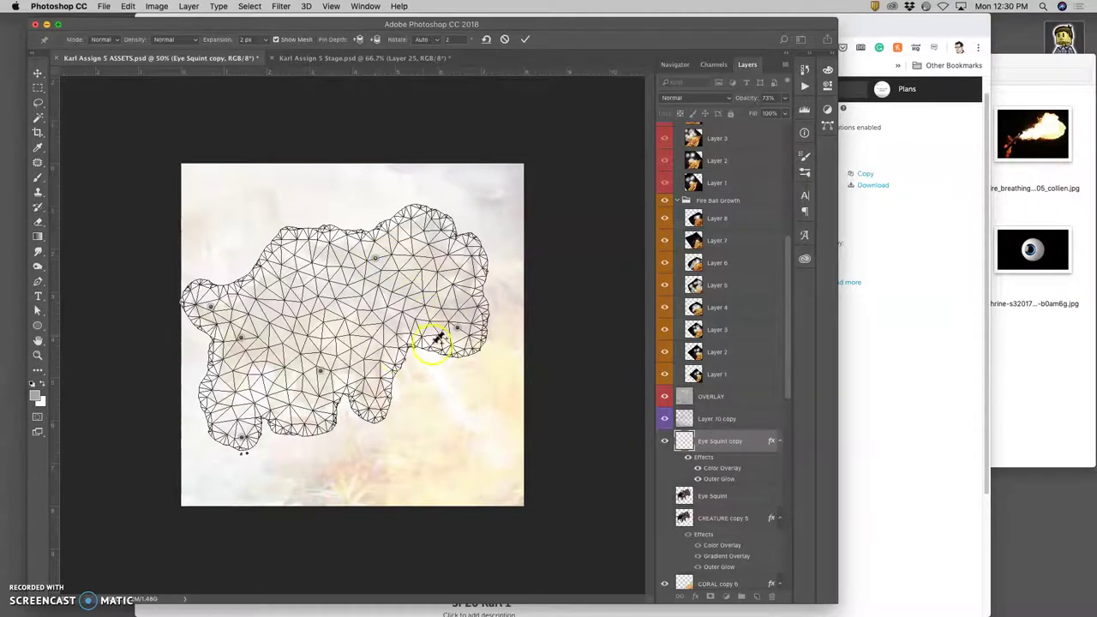
left_click_drag(324, 375, 321, 373)
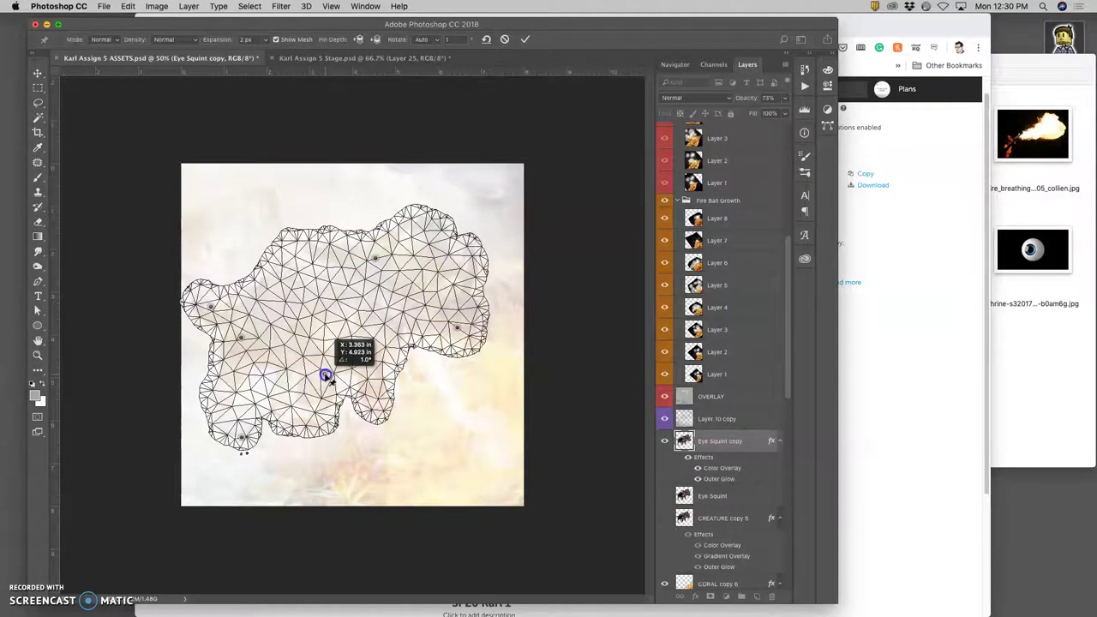
key("Return")
- Compare the Stage and ASSETS files and zoom ASSETS in to 66.7%
key("e")
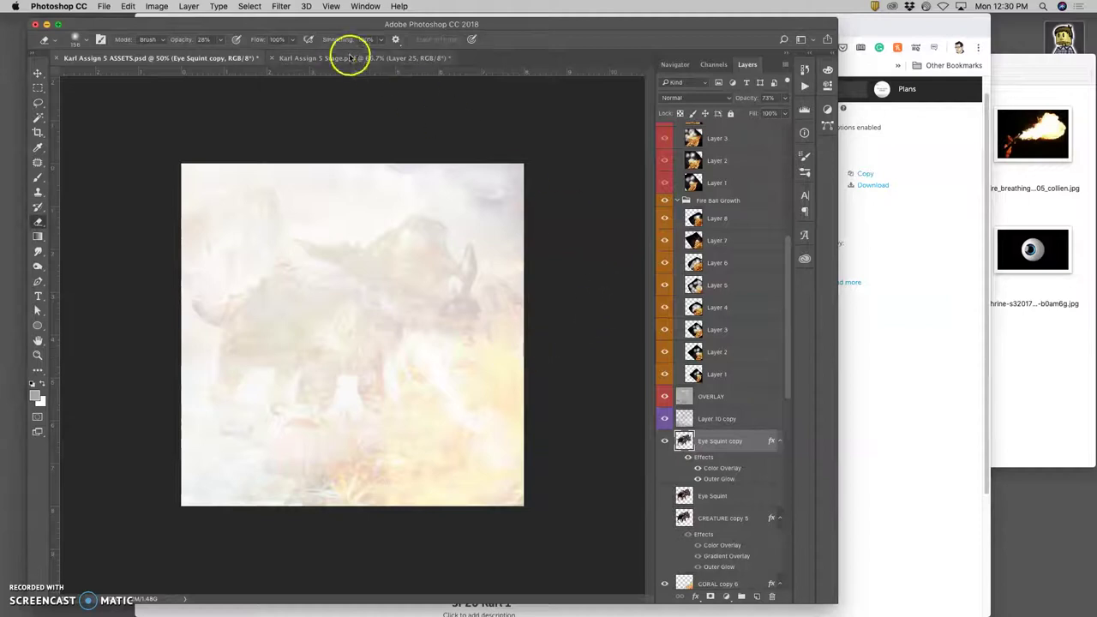
left_click(338, 58)
left_click(210, 60)
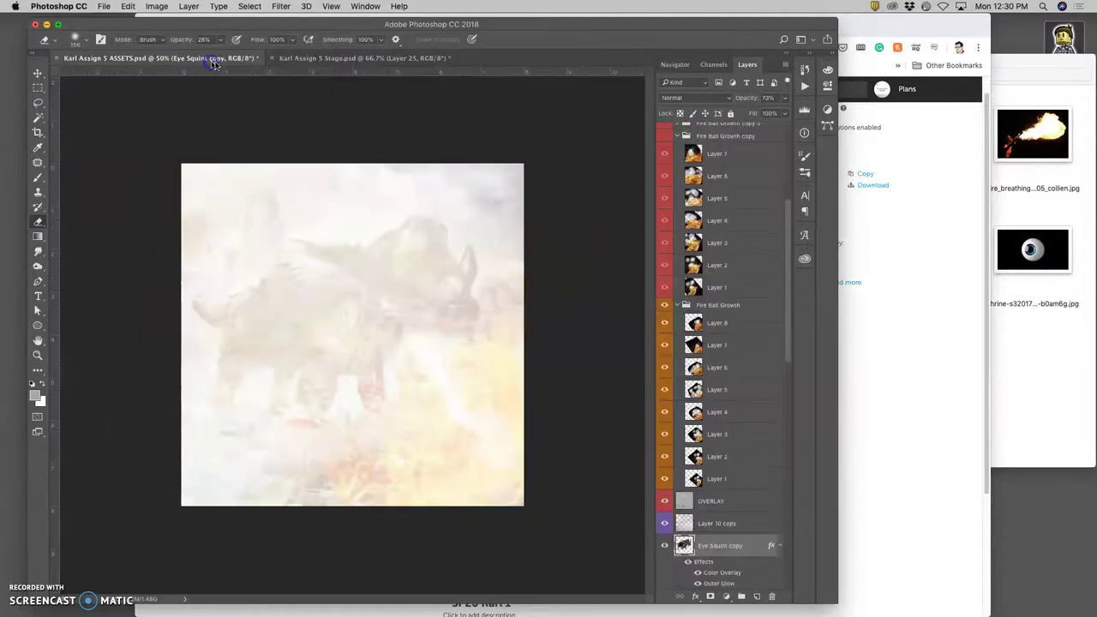
key("super+plus")
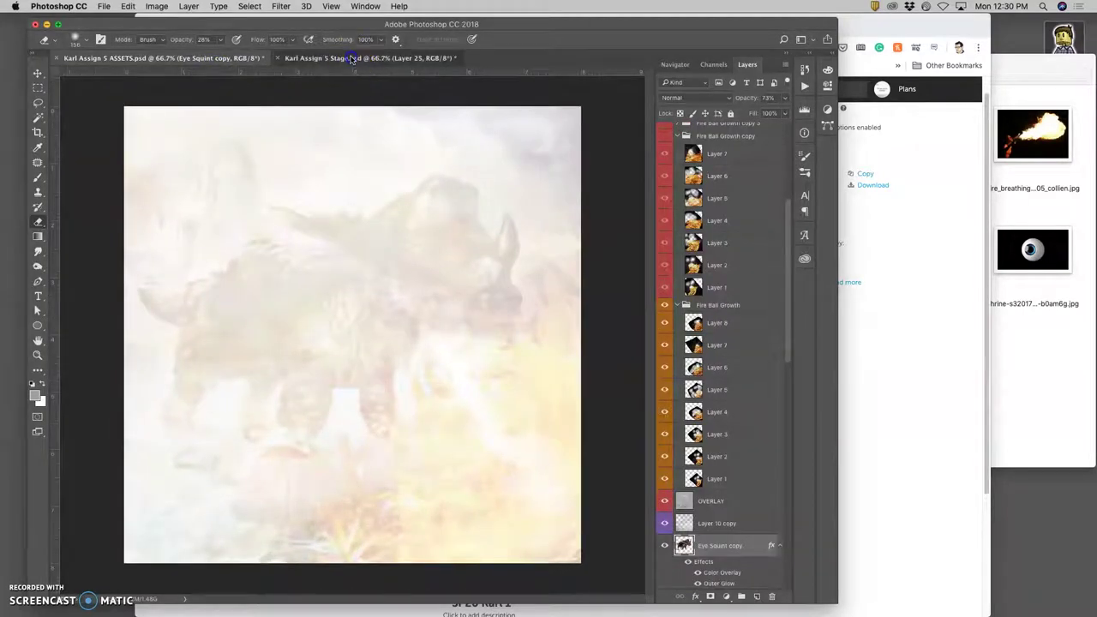
left_click(352, 58)
left_click(238, 58)
- Hide FIRE, toggle FIRE copy 2, show Fire Ball Growth copy 4 and 5, and select OVERLAY
left_click(680, 254)
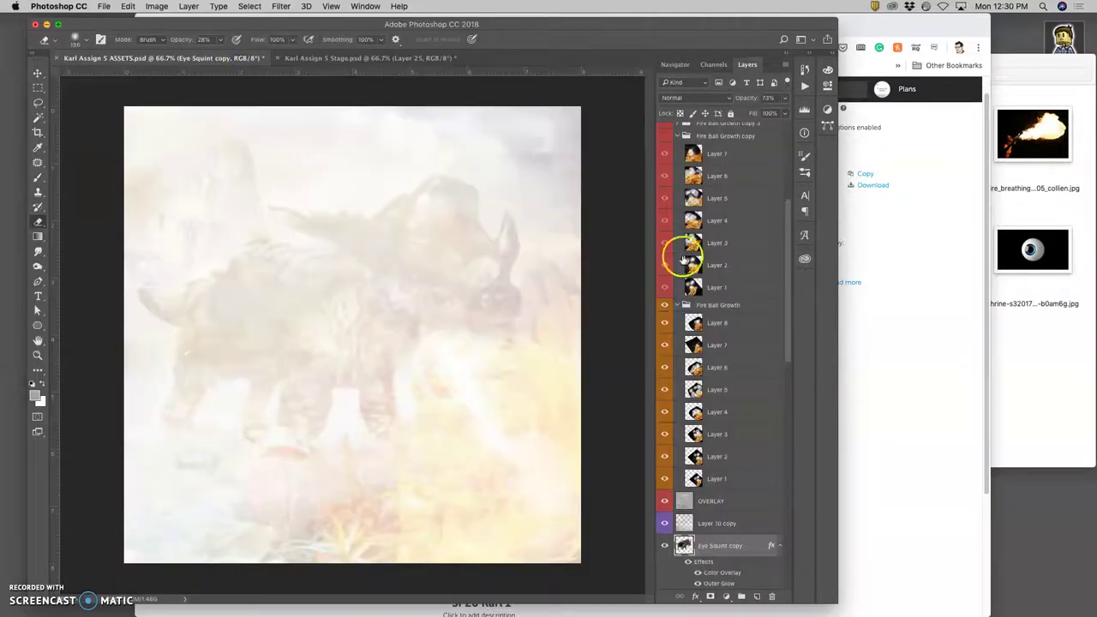
scroll(701, 261, "up", 5)
left_click(665, 246)
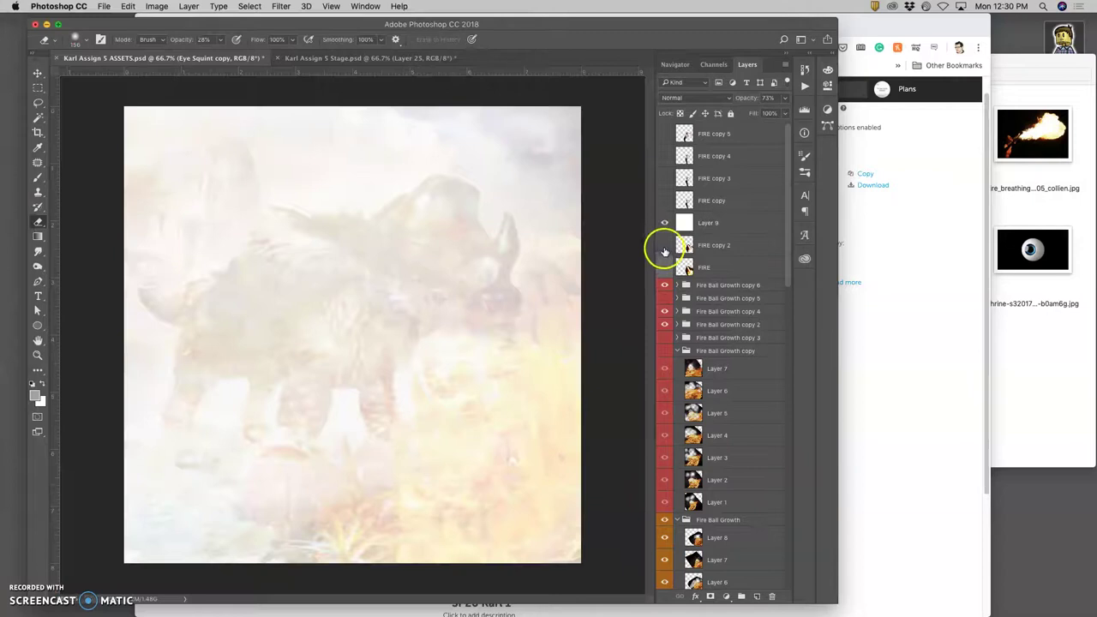
left_click(665, 267)
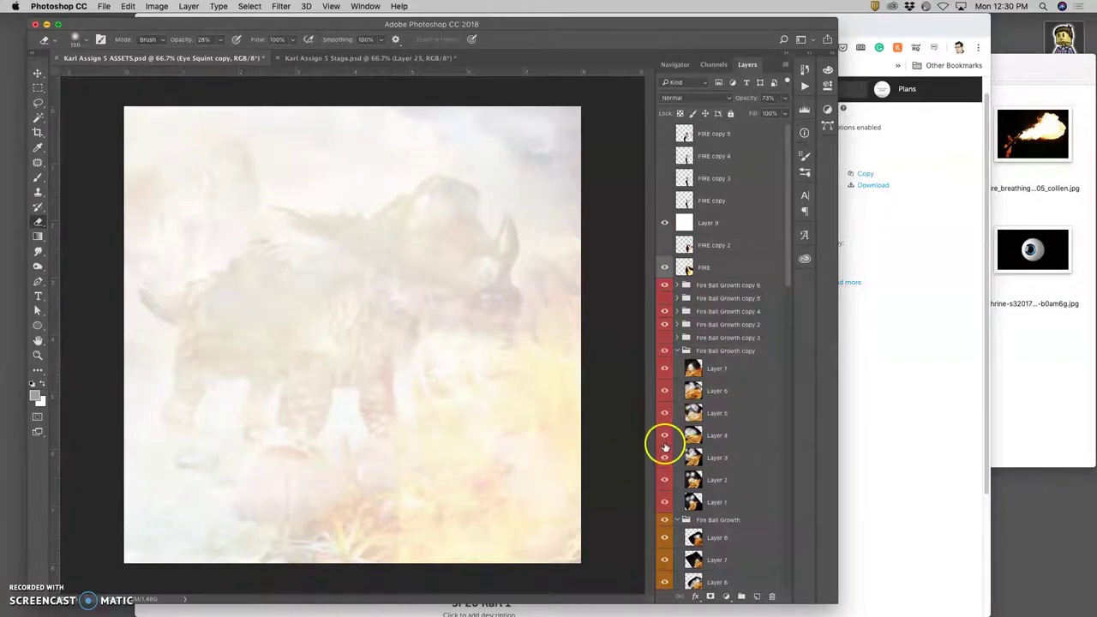
left_click(666, 322)
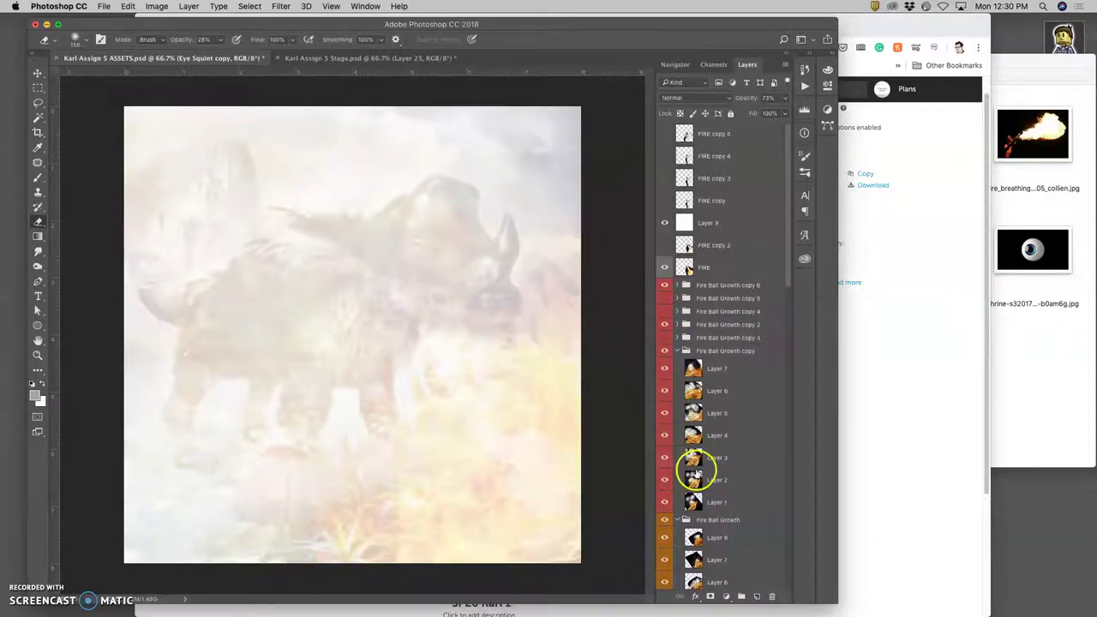
left_click_drag(665, 297, 665, 311)
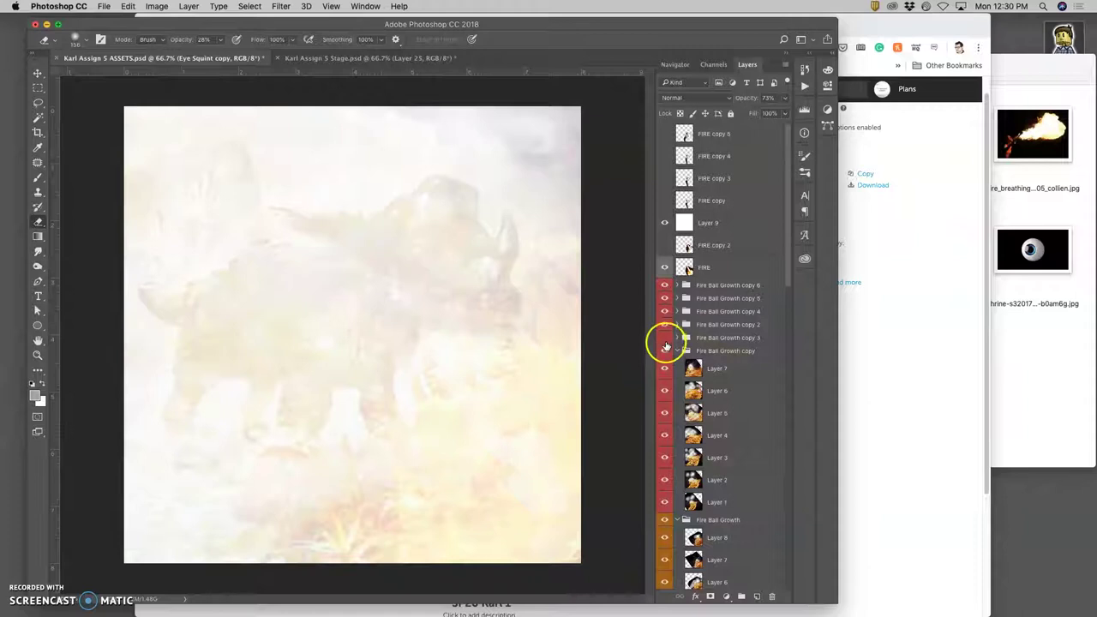
scroll(718, 454, "down", 6)
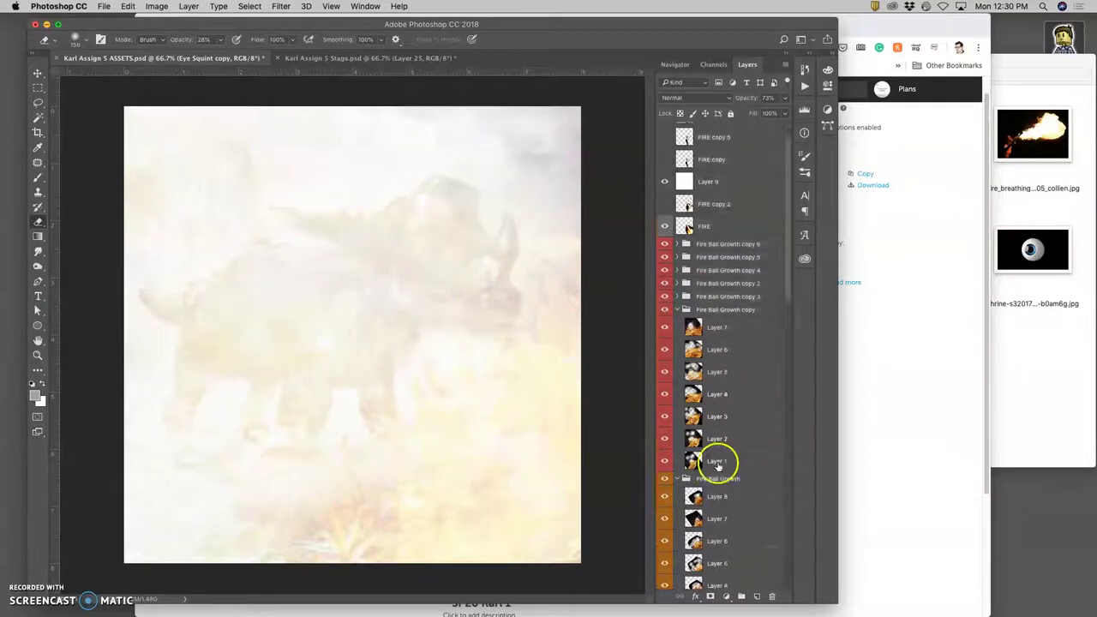
left_click(723, 471)
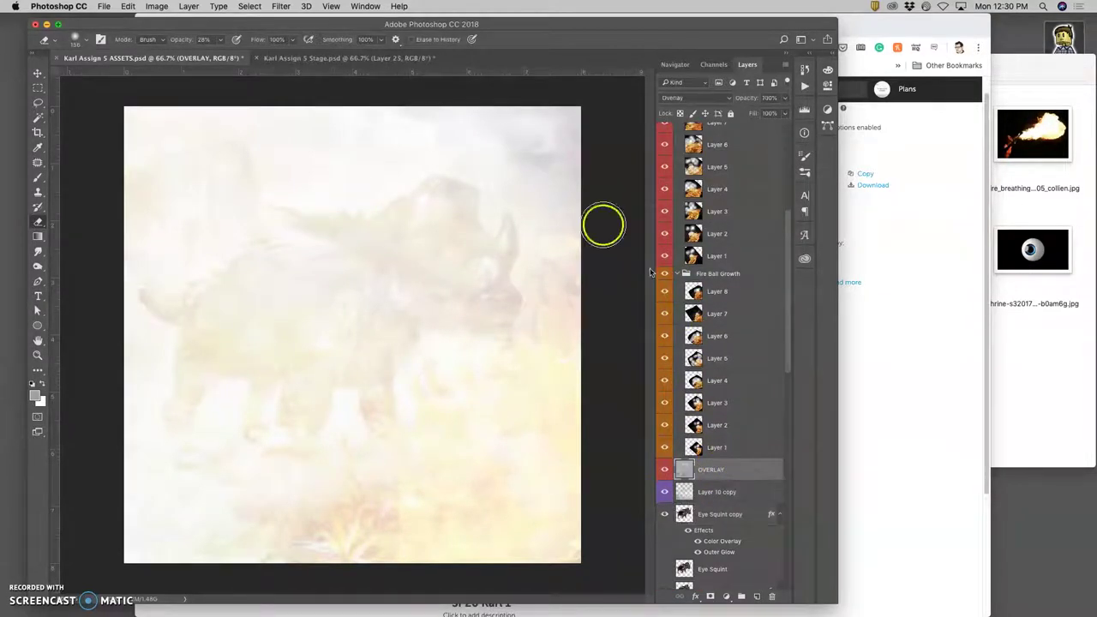
scroll(708, 450, "down", 10)
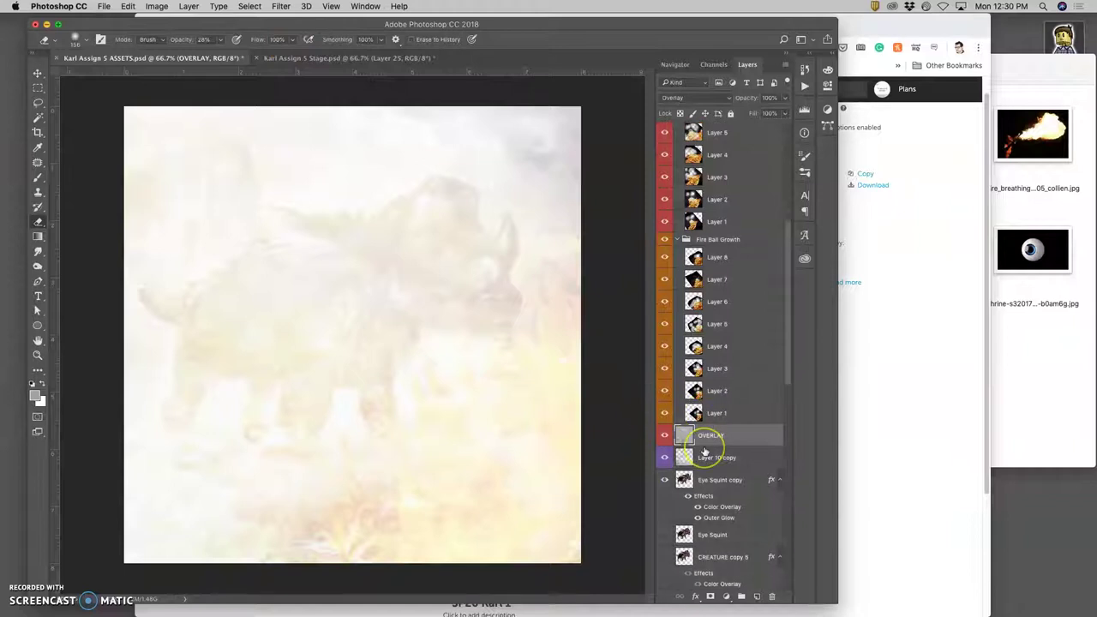
- Rotate heic0715a about half a degree, apply it, and compare against the Stage file
left_click(714, 519)
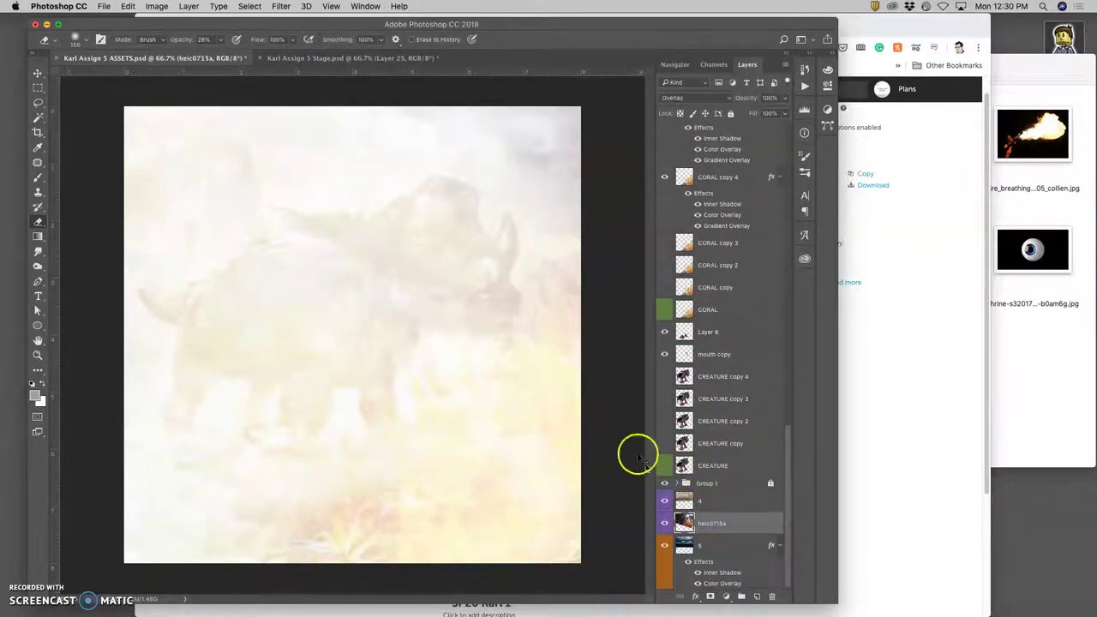
key("super+t")
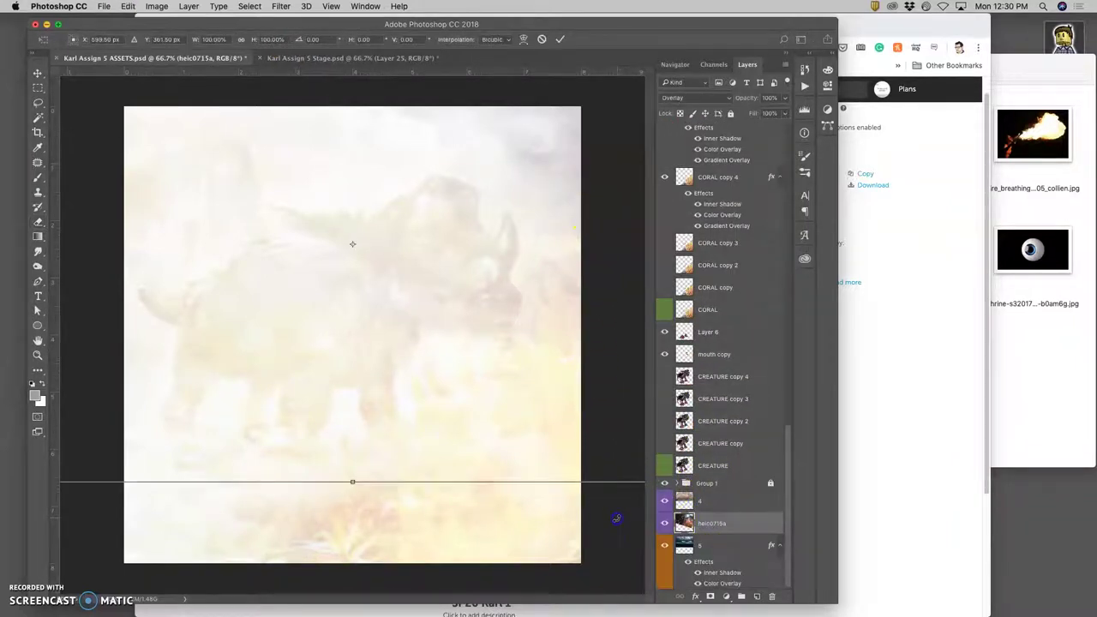
left_click_drag(616, 519, 613, 520)
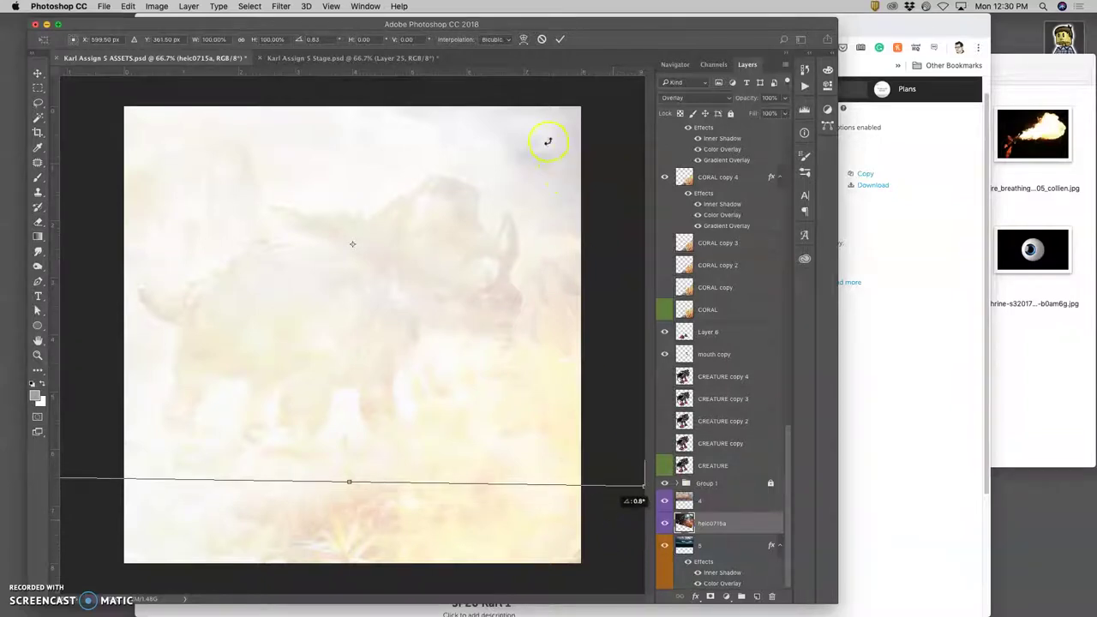
key("Return")
key("e")
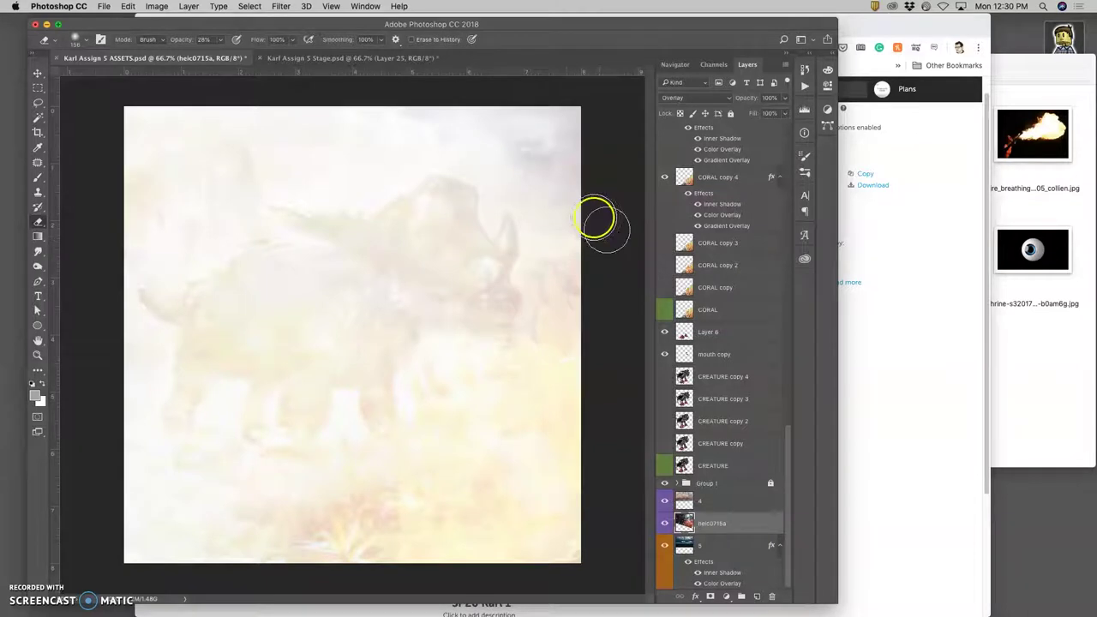
left_click(296, 57)
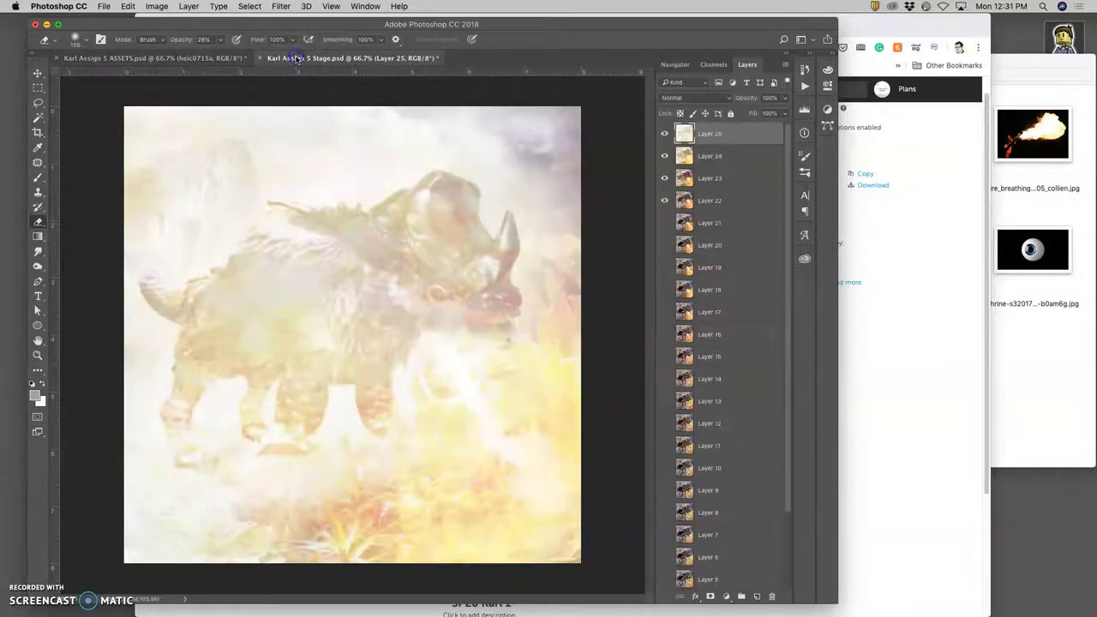
left_click(206, 58)
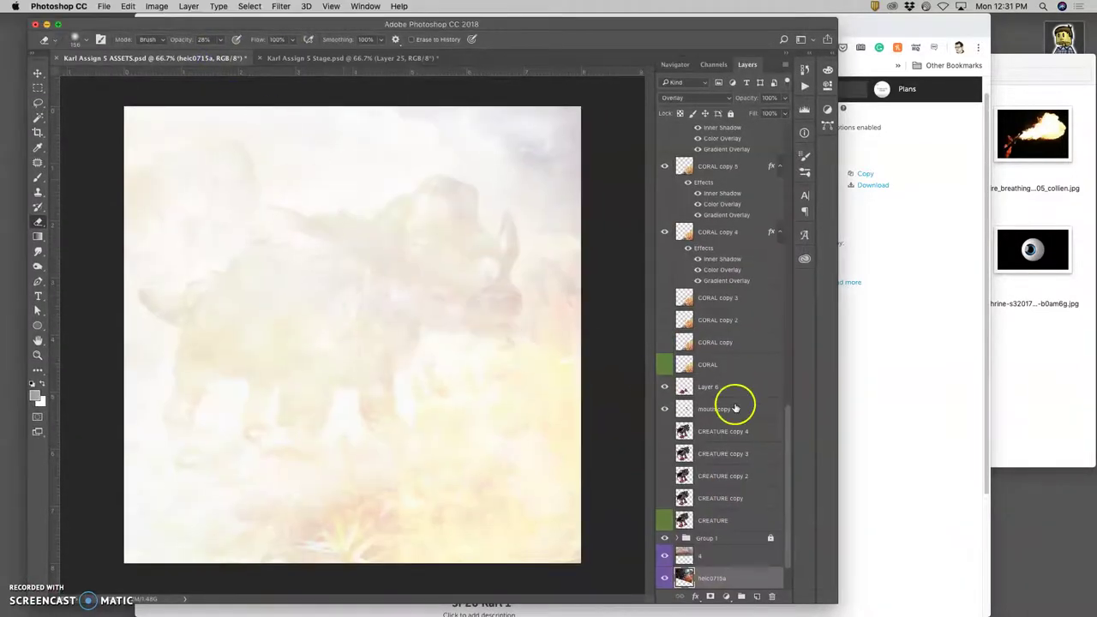
- Stamp all visible ASSETS layers above Layer 9 into a new merged Layer 10
scroll(738, 399, "up", 10)
left_click(718, 225)
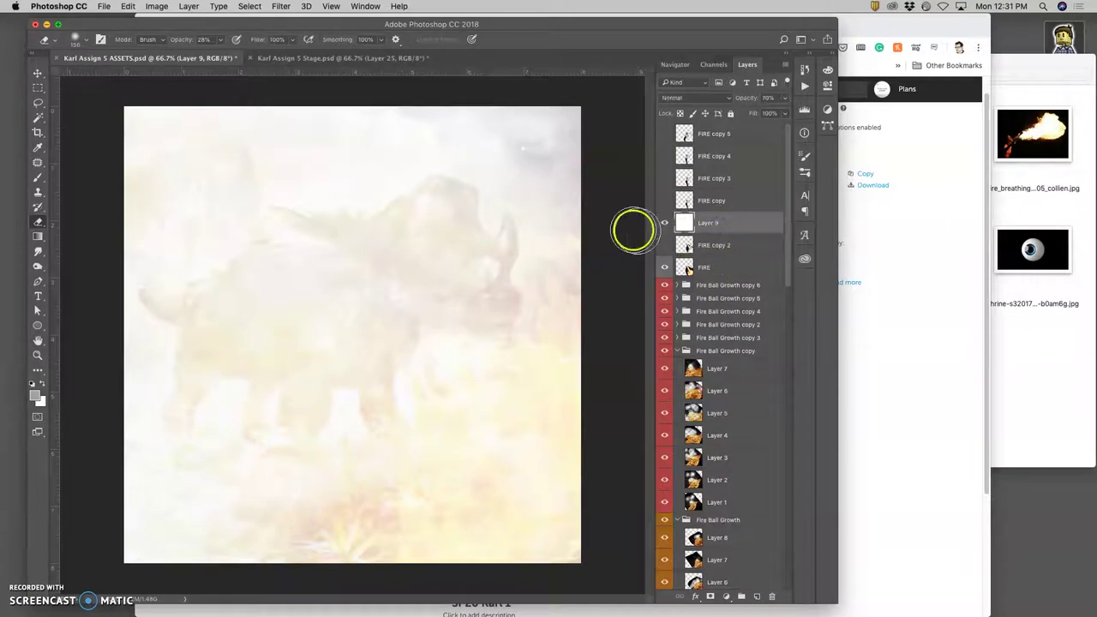
left_click(190, 7)
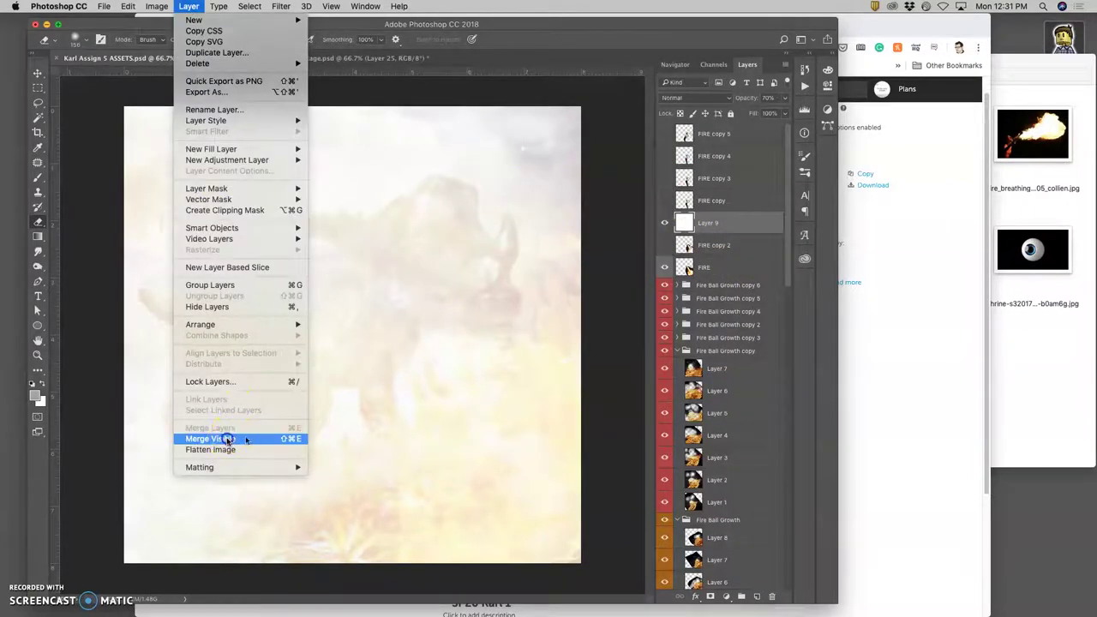
left_click(349, 433)
key("super+shift+alt+n")
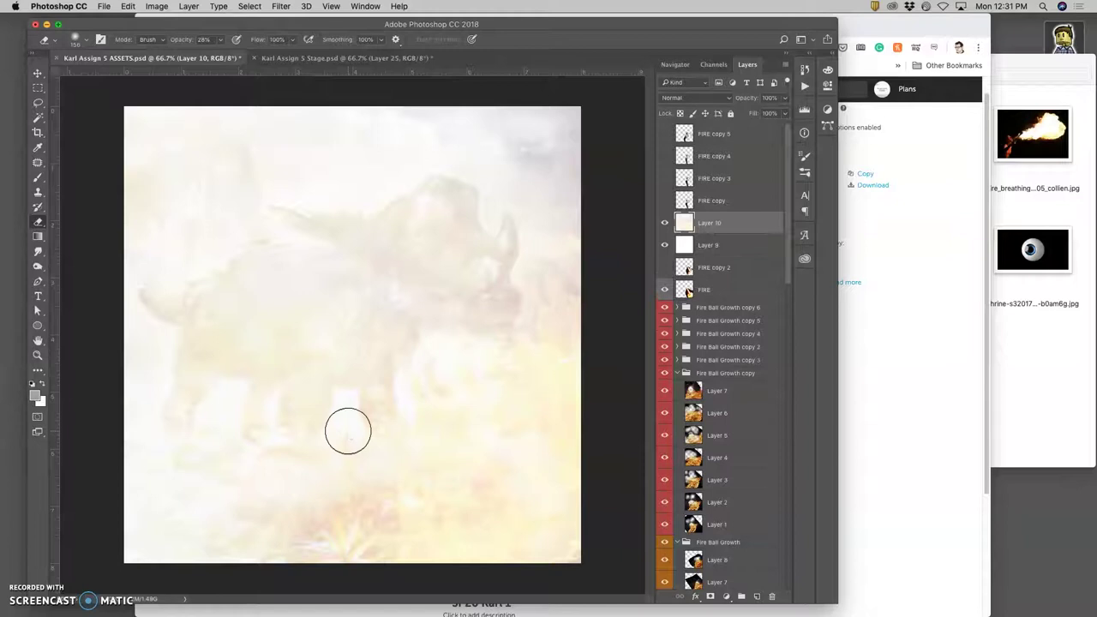
- Copy the whole ASSETS canvas and paste it into the Stage file as Layer 26
left_click(250, 6)
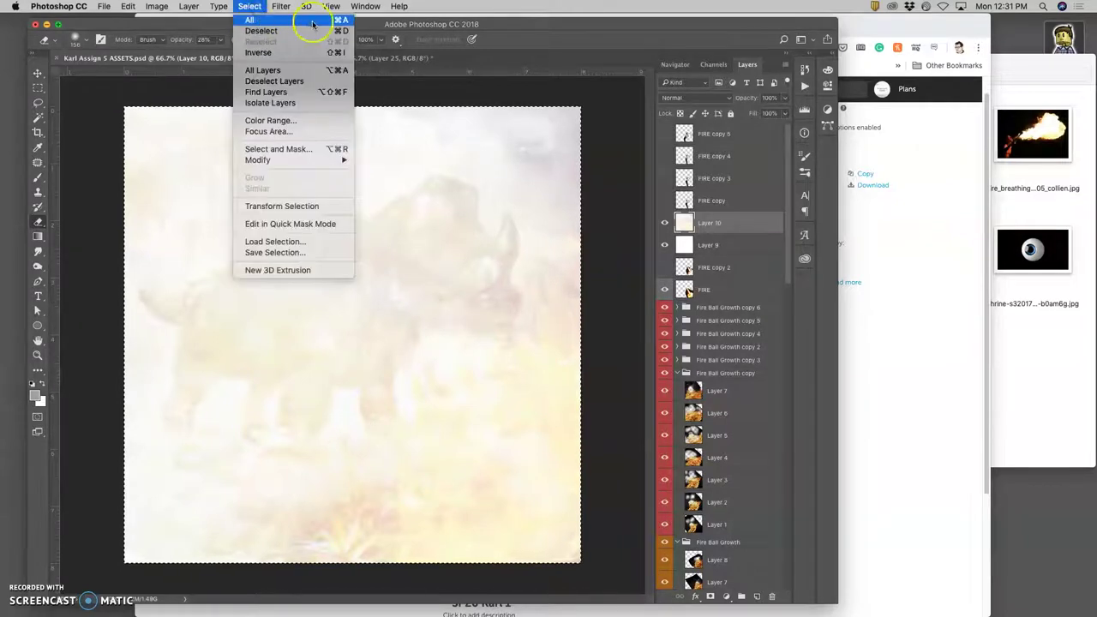
left_click(274, 21)
left_click(157, 7)
mouse_move(128, 7)
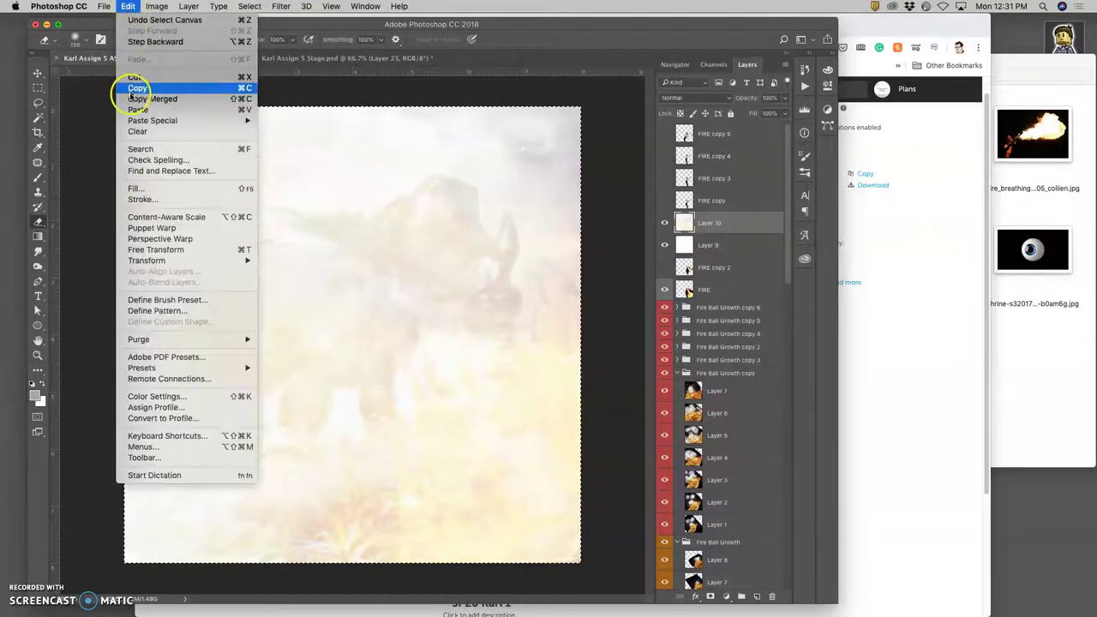
left_click(134, 87)
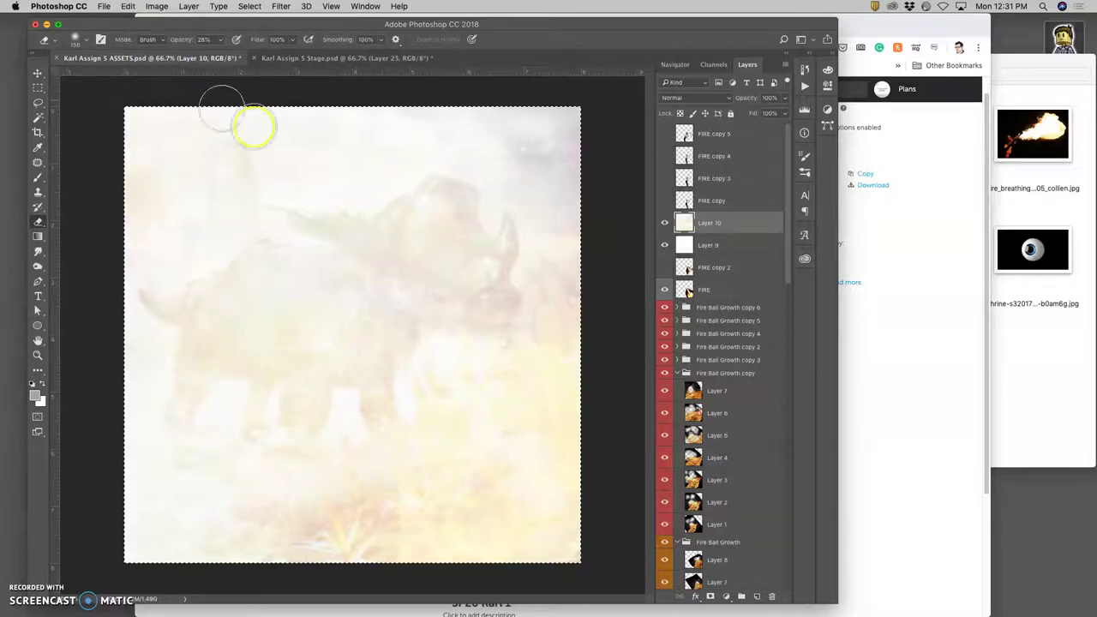
key("f")
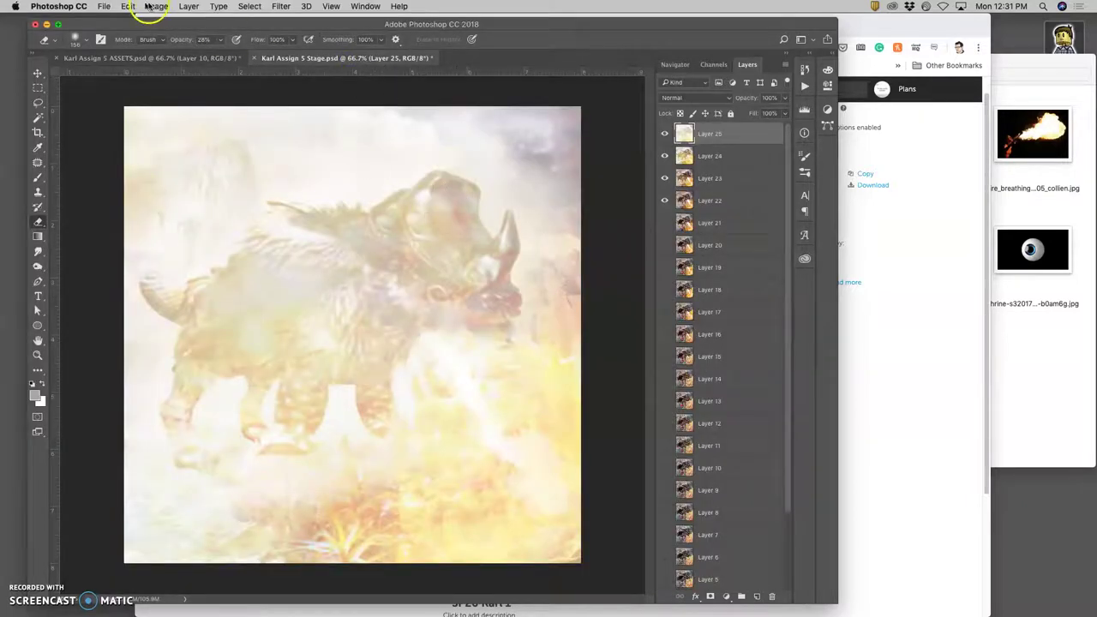
left_click(129, 6)
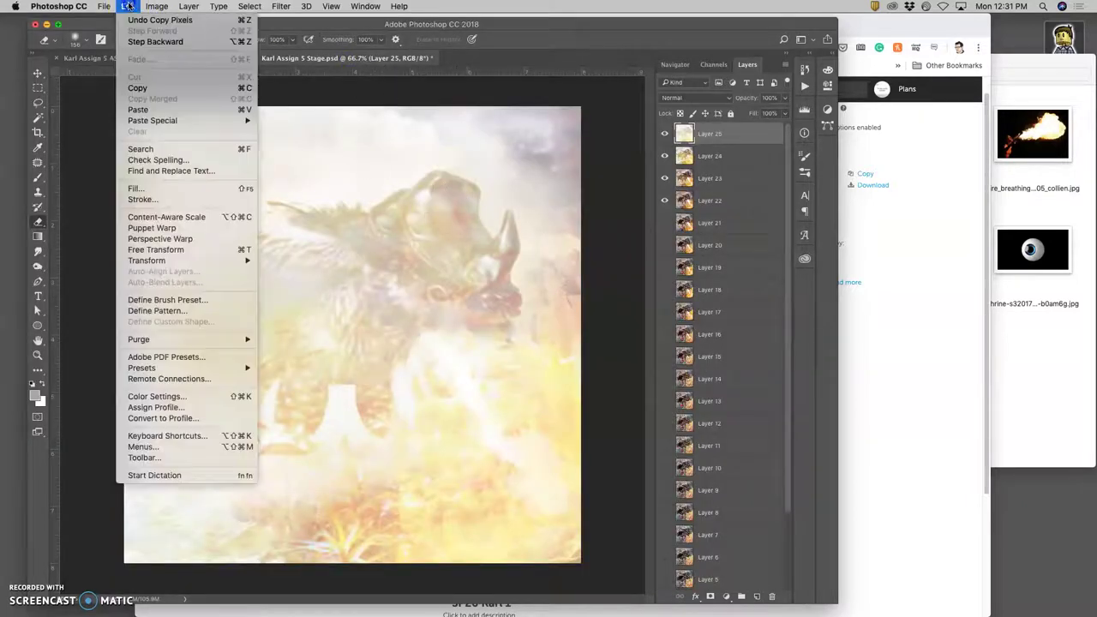
left_click(153, 111)
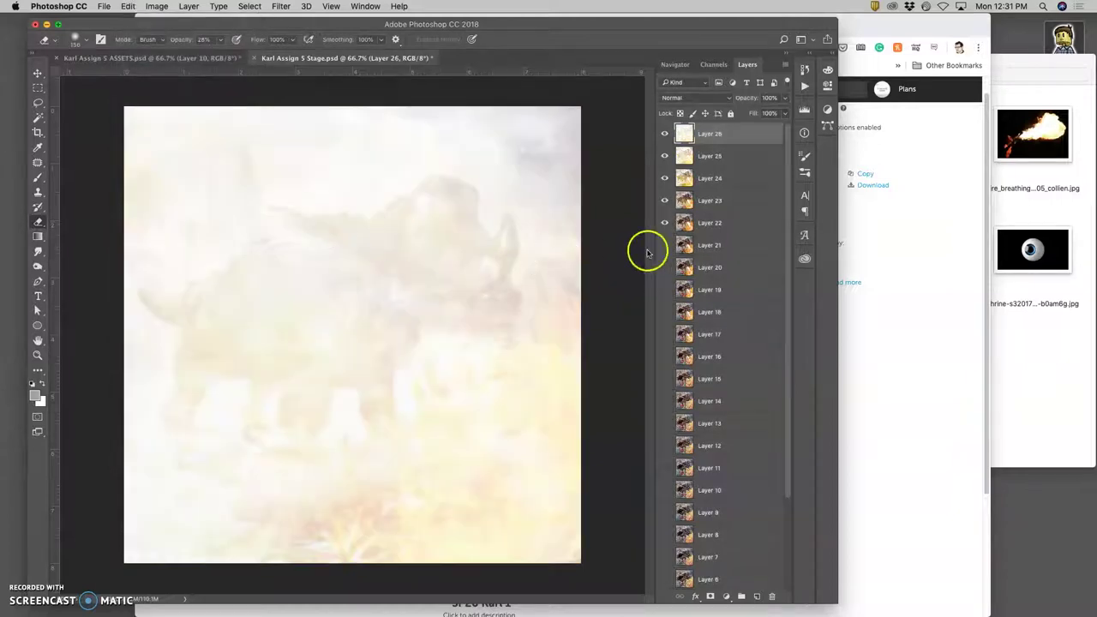
- Back in ASSETS, hide Layer 9 and drop Layer 10's opacity to 41%
left_click(233, 57)
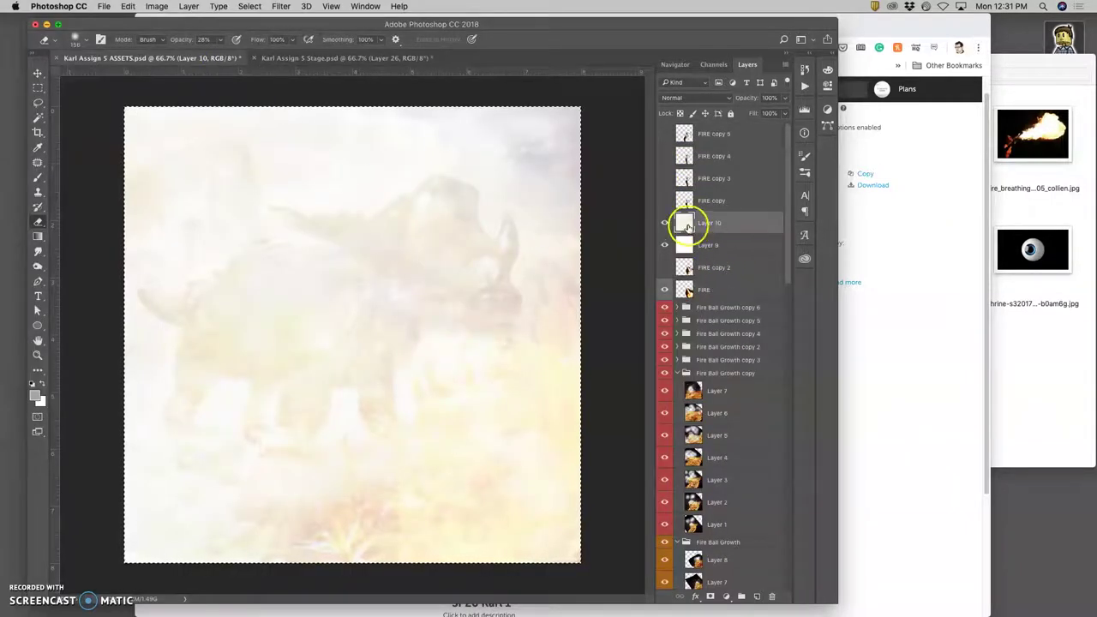
left_click(664, 227)
left_click(701, 245)
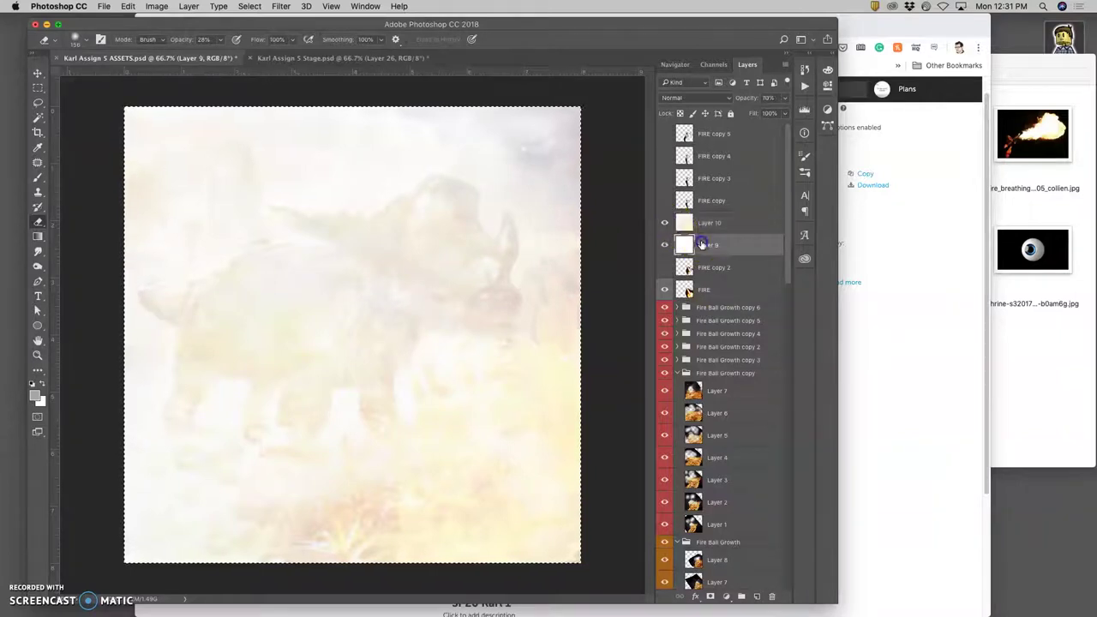
left_click(709, 224)
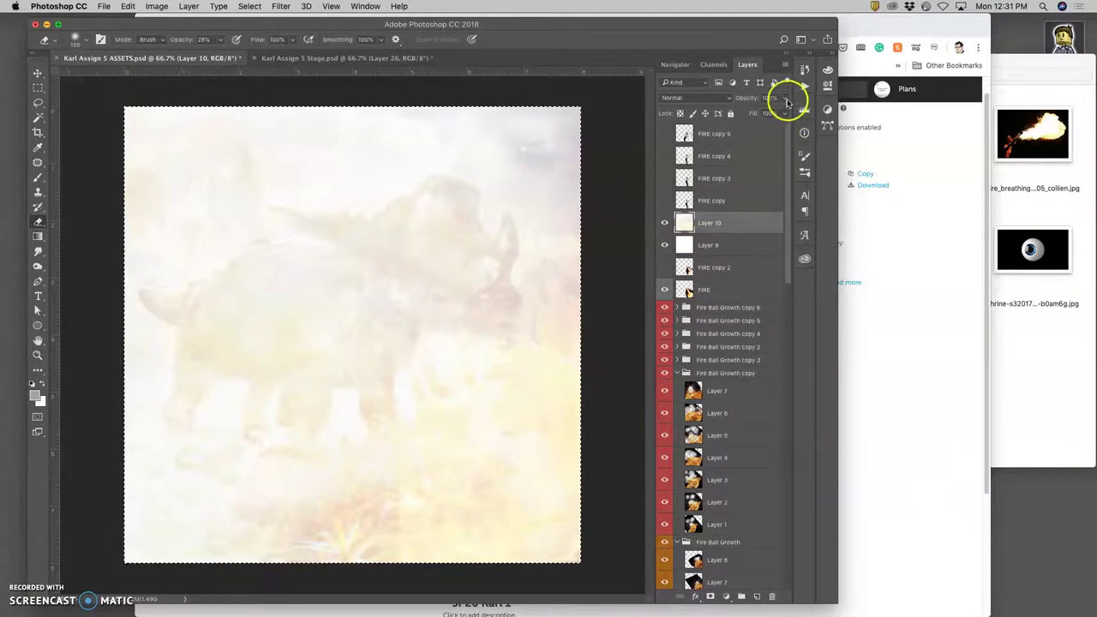
left_click(735, 245)
left_click(784, 98)
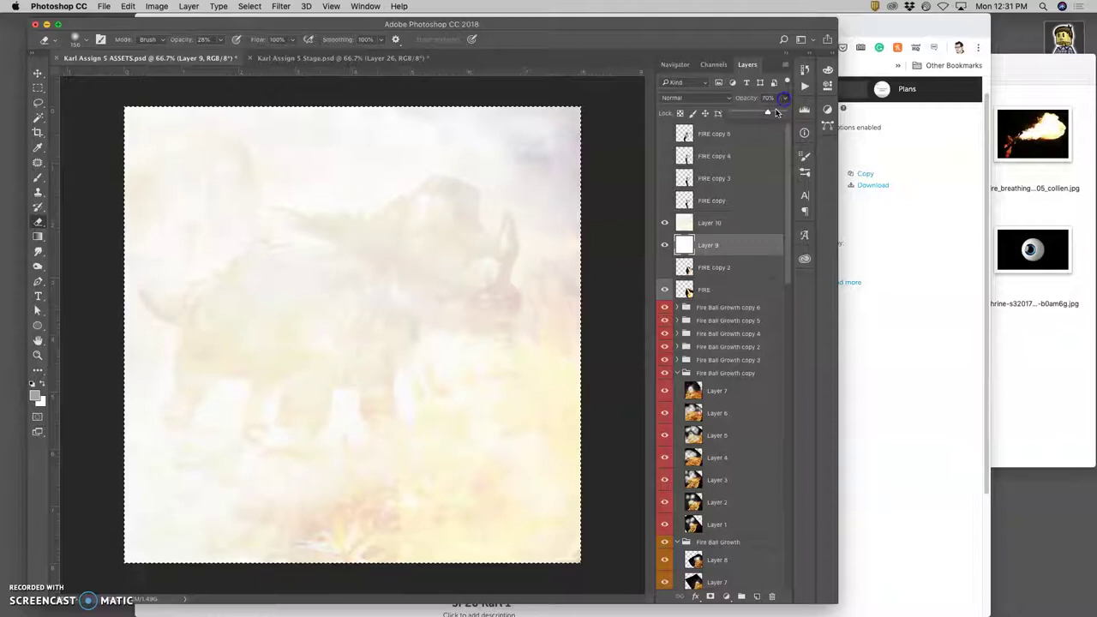
left_click(743, 221)
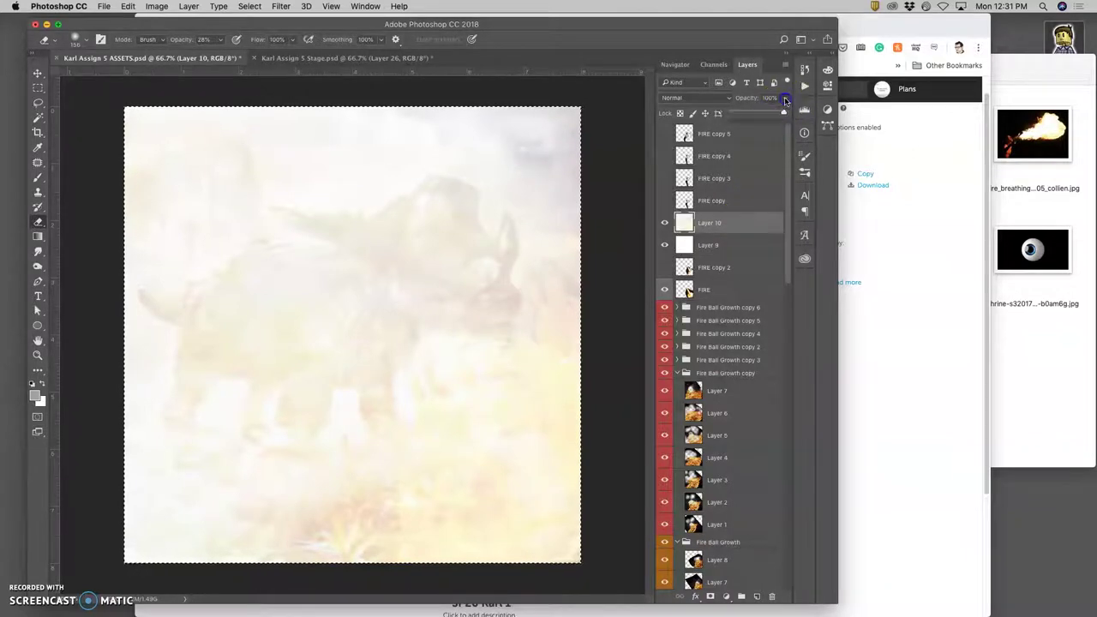
left_click_drag(764, 112, 758, 113)
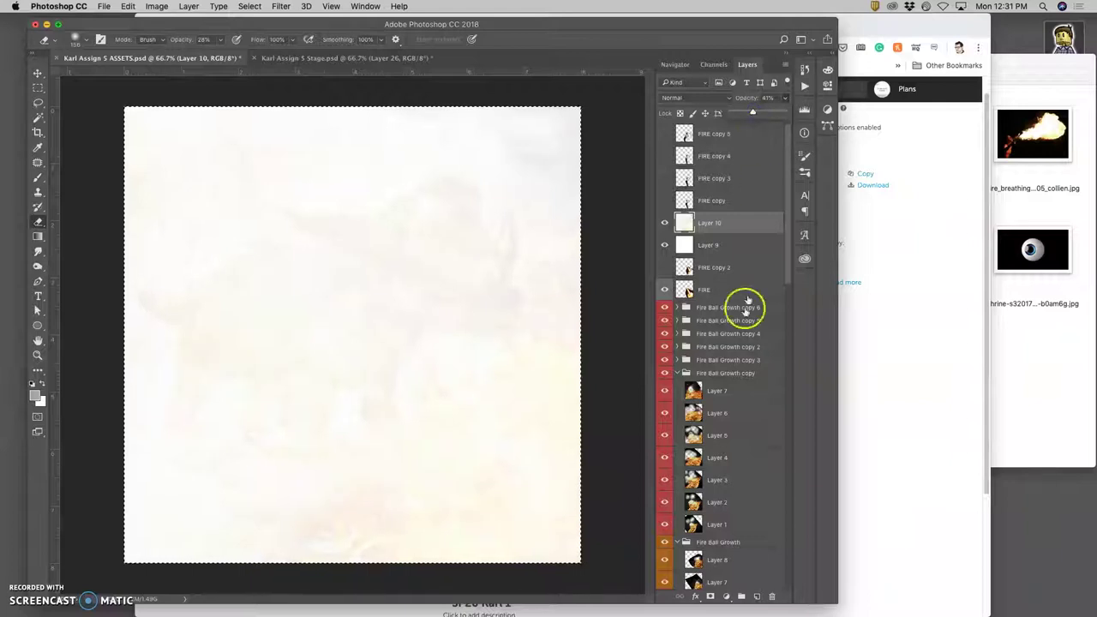
scroll(722, 447, "down", 5)
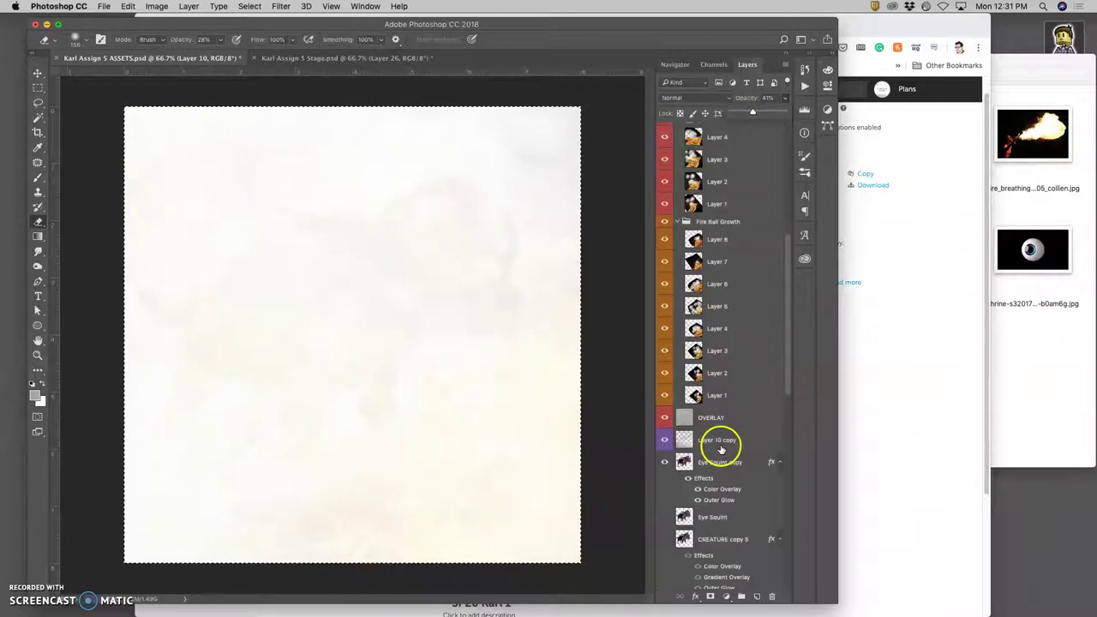
- Select the Eye Squint copy layer, deselect the canvas, and commit a free transform on it
left_click(718, 463)
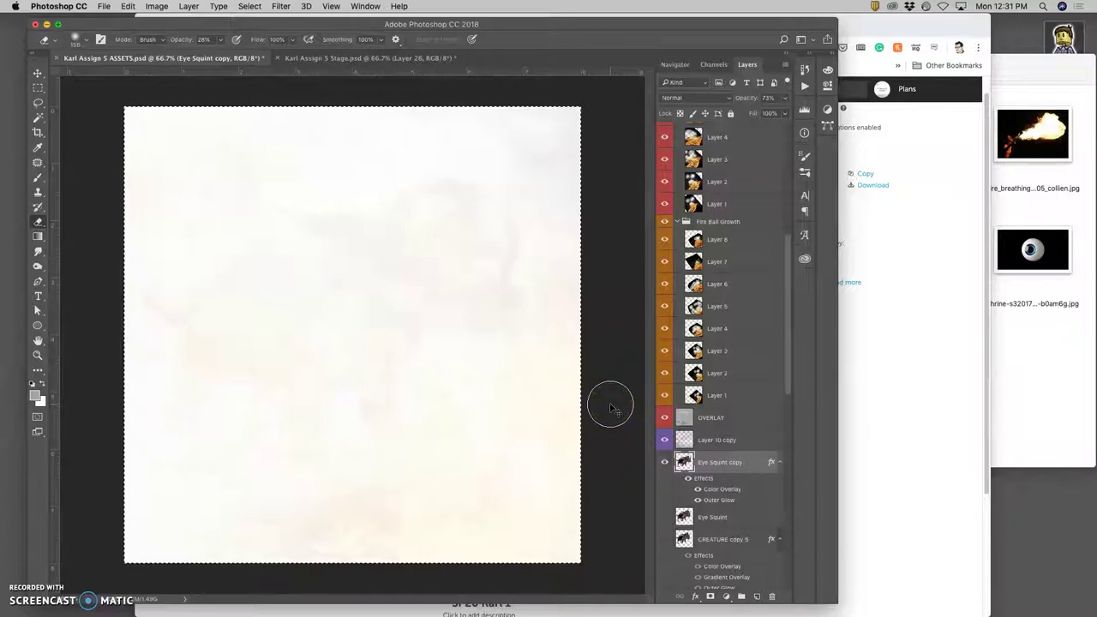
key("cmd+d")
left_click(701, 440)
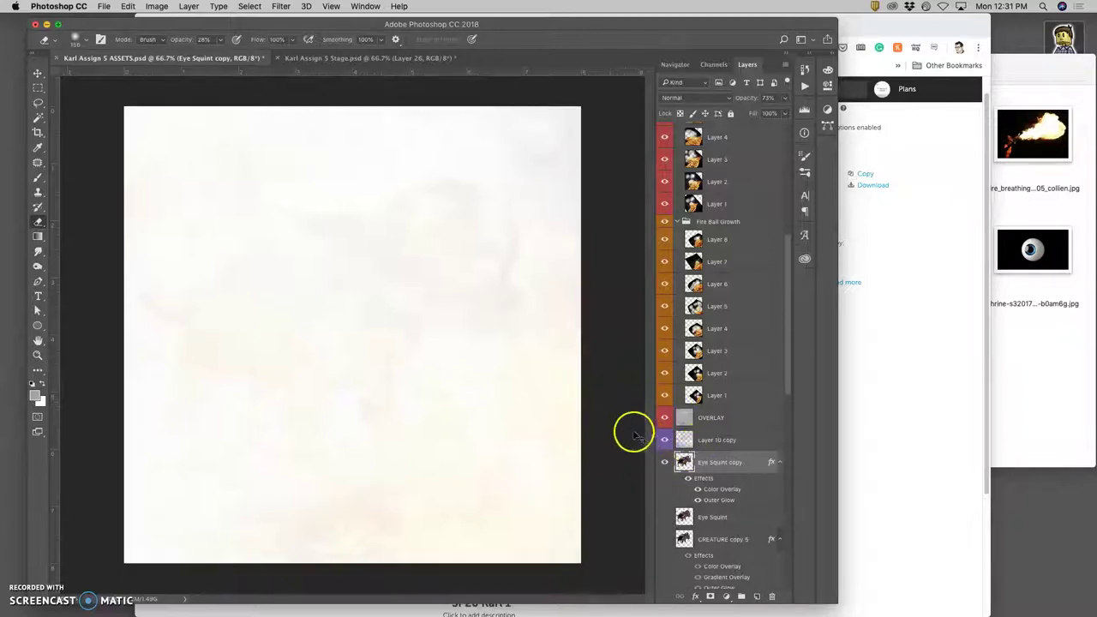
key("super+t")
left_click(126, 7)
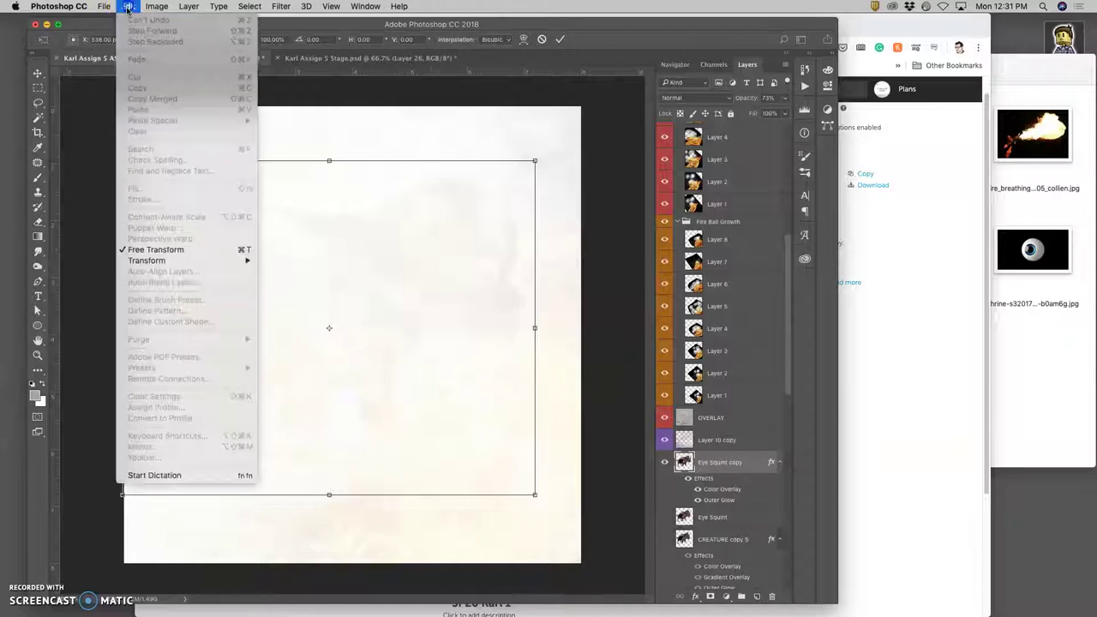
left_click(311, 238)
double_click(295, 223)
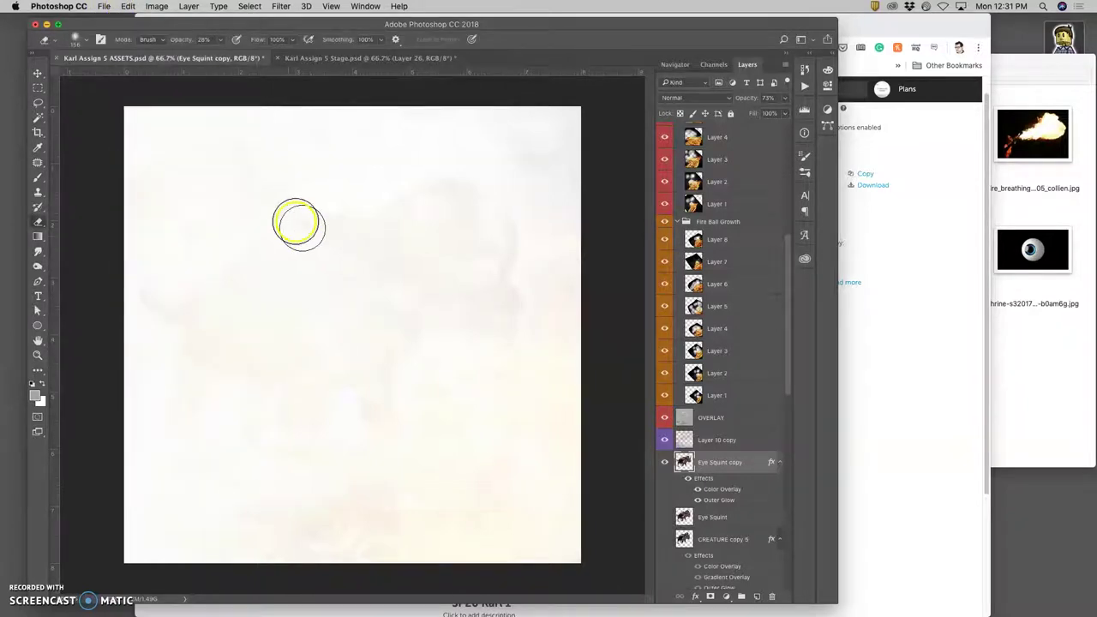
- Puppet-warp Eye Squint copy, pinning the mesh and nudging its right, left, top and lower lobes
left_click(126, 6)
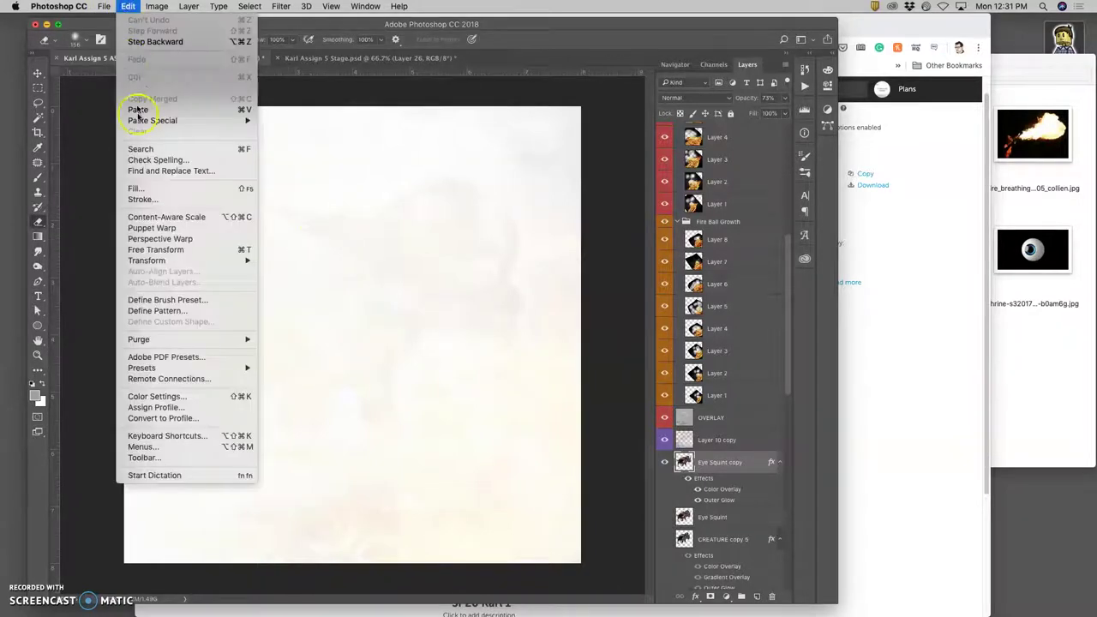
left_click(185, 228)
right_click(447, 285)
left_click(429, 274)
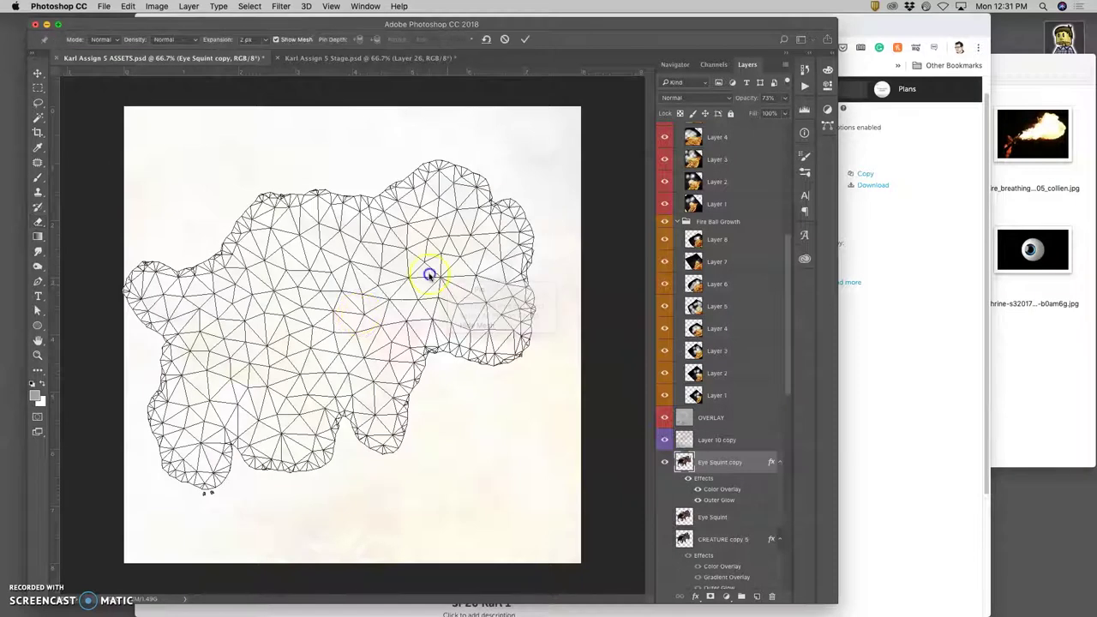
left_click(461, 294)
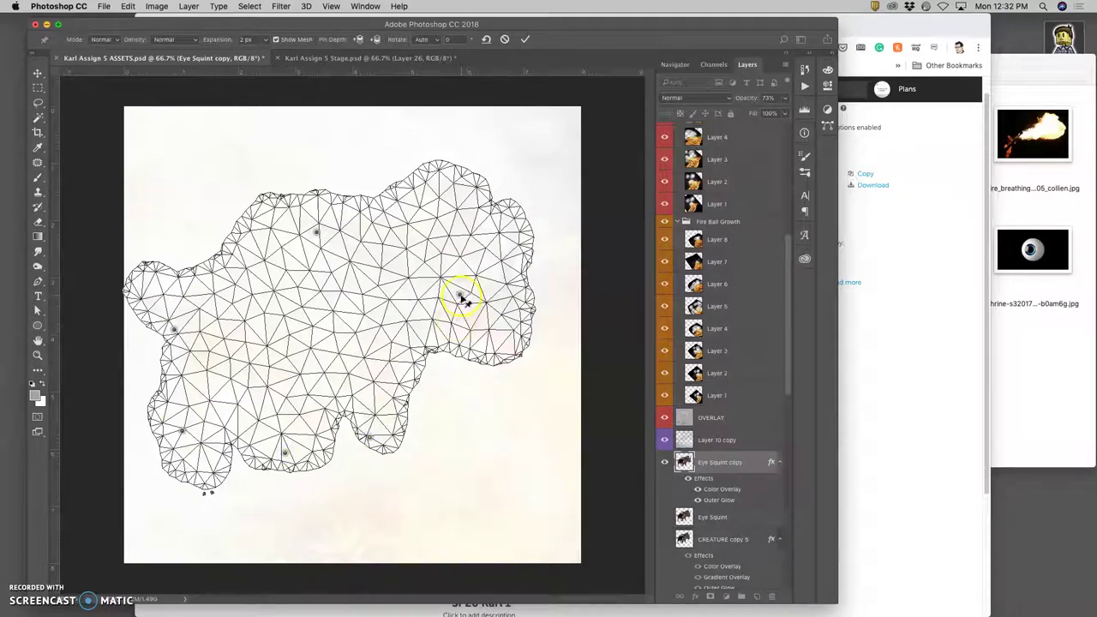
left_click_drag(461, 300, 455, 308)
left_click(175, 323)
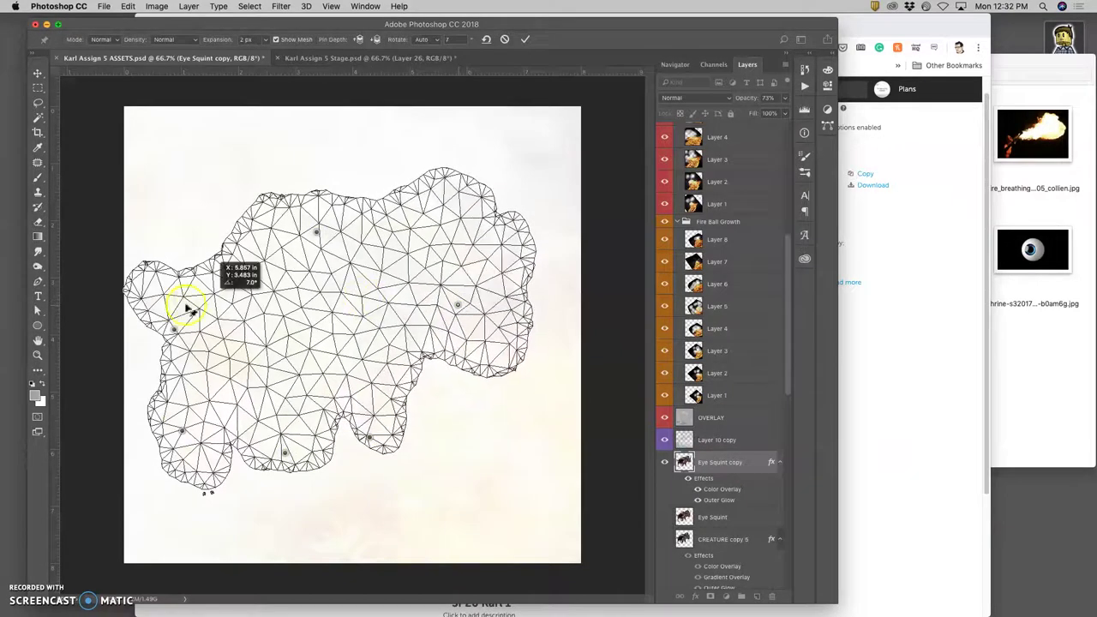
left_click_drag(176, 326, 179, 320)
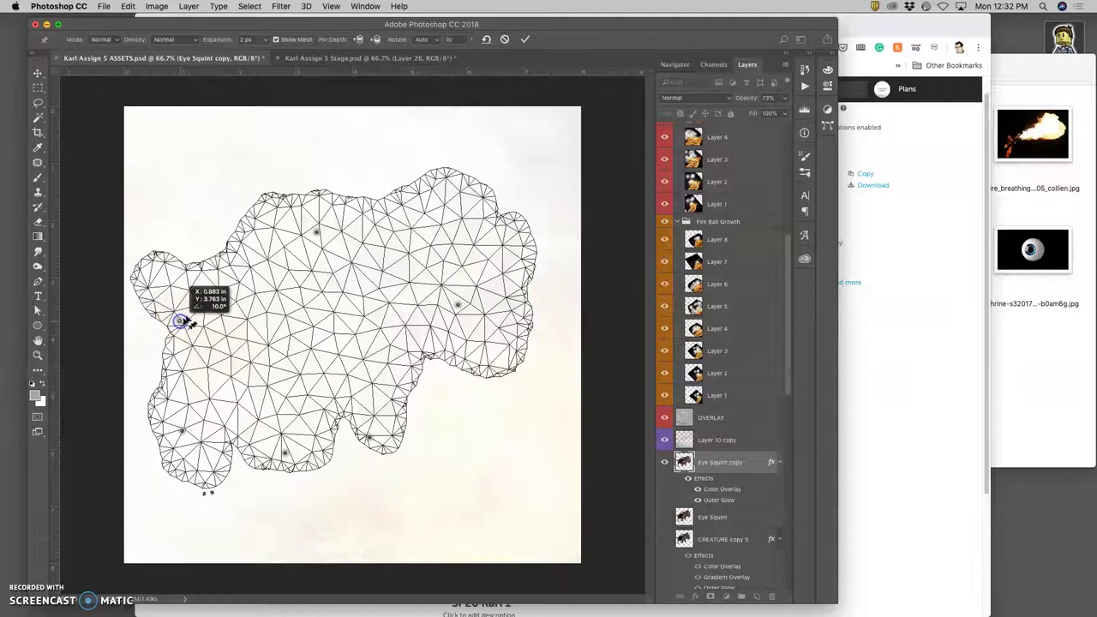
left_click_drag(313, 237, 308, 236)
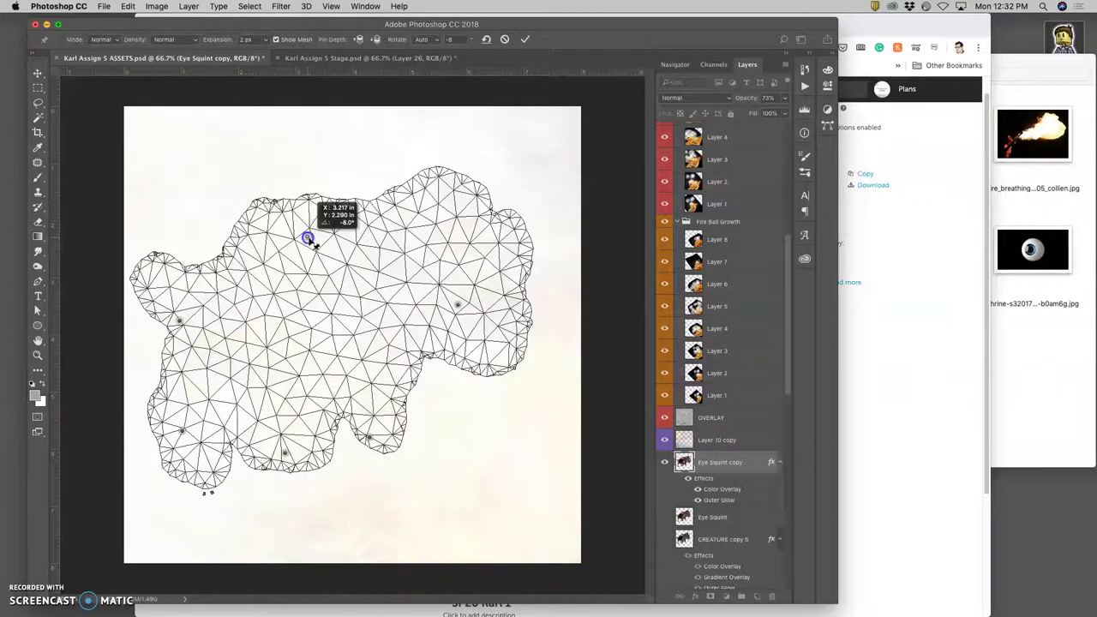
left_click_drag(380, 444, 384, 445)
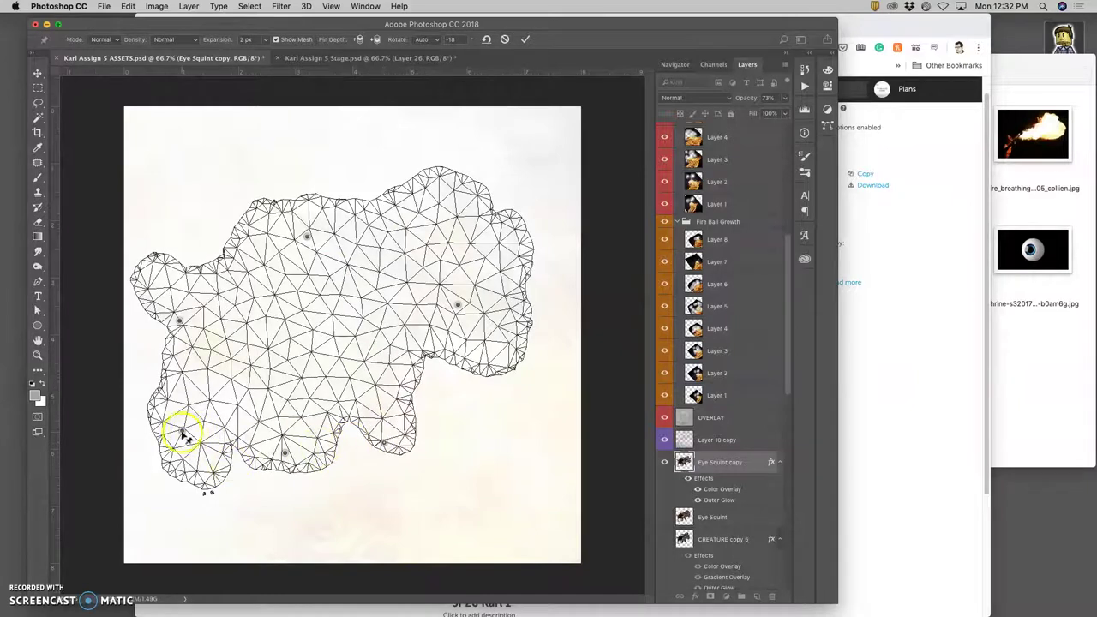
left_click_drag(189, 434, 188, 437)
key("h")
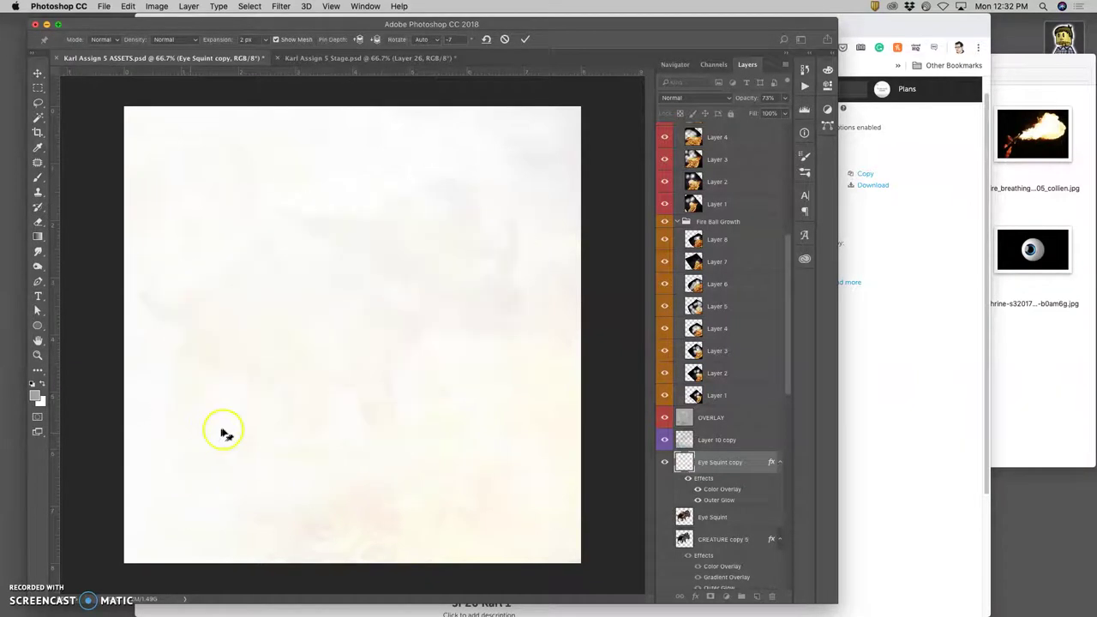
key("Return")
- Return to ASSETS and select the heic0715a layer, cancelling a trial transform on it
left_click(387, 58)
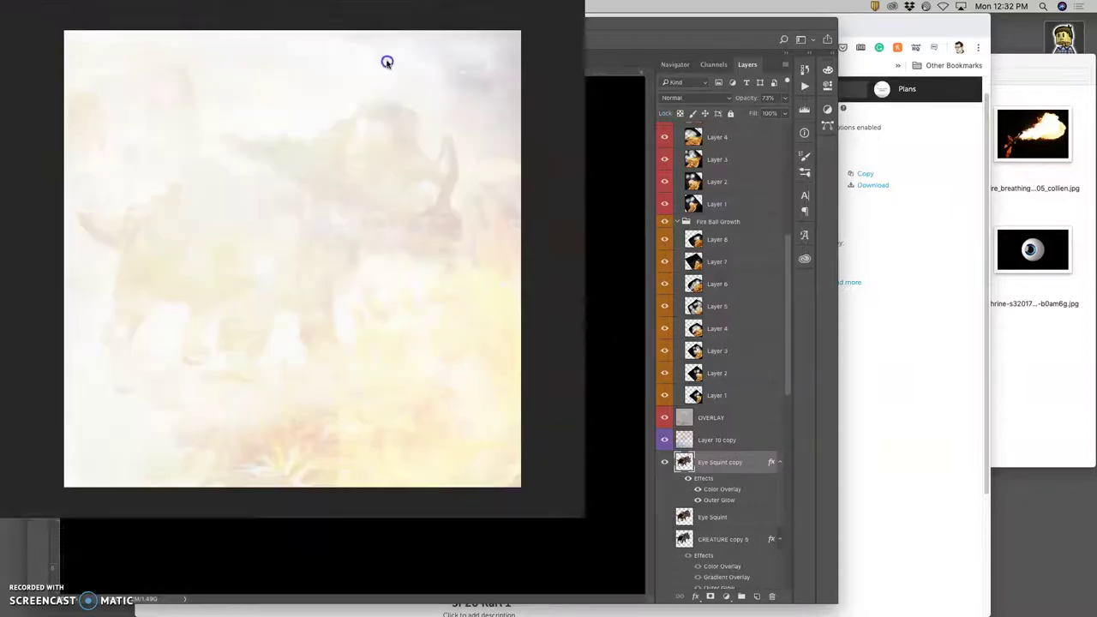
left_click(264, 60)
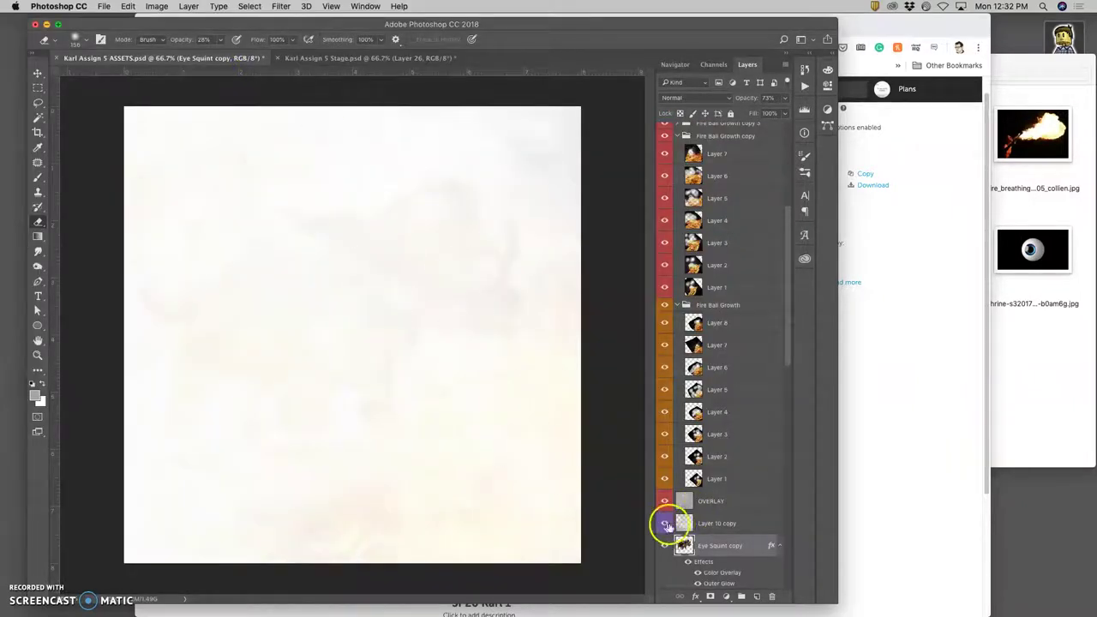
left_click(710, 524)
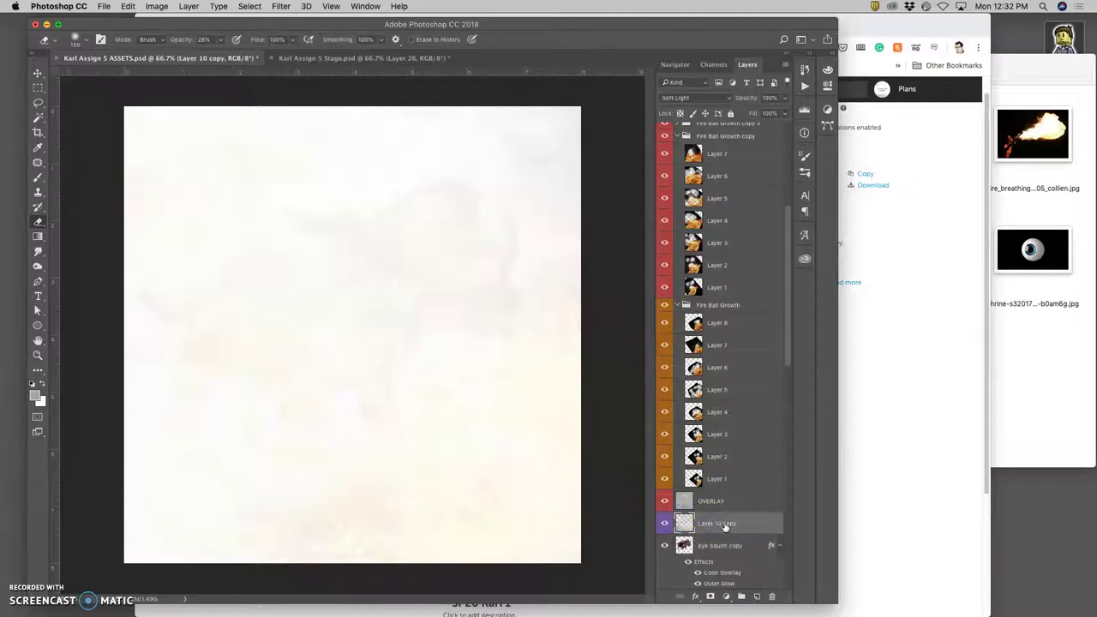
scroll(726, 525, "down", 10)
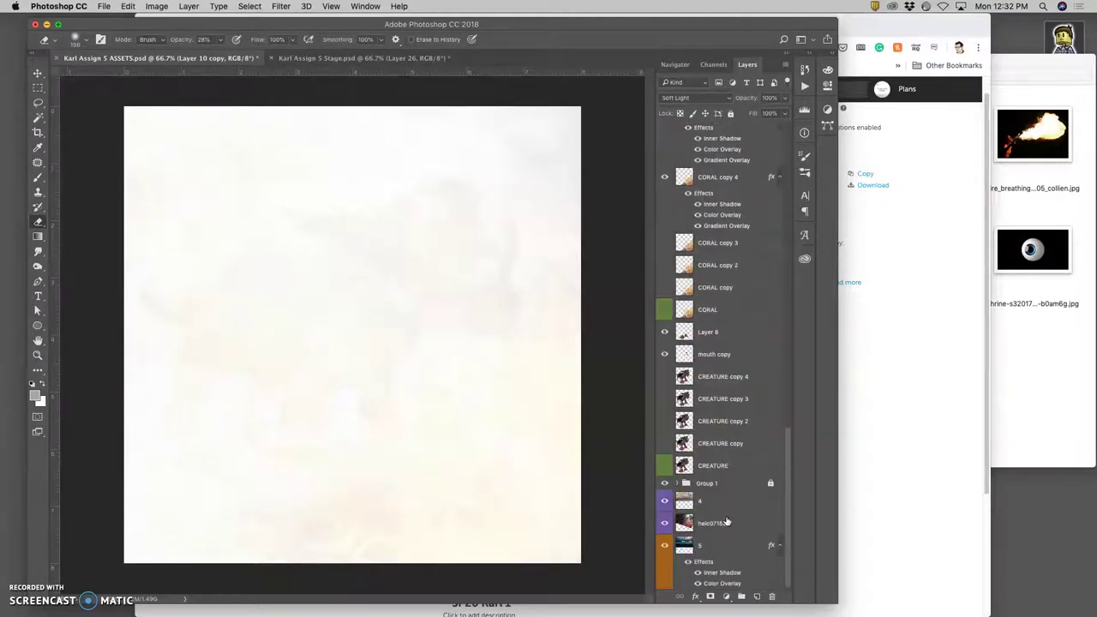
left_click(720, 522)
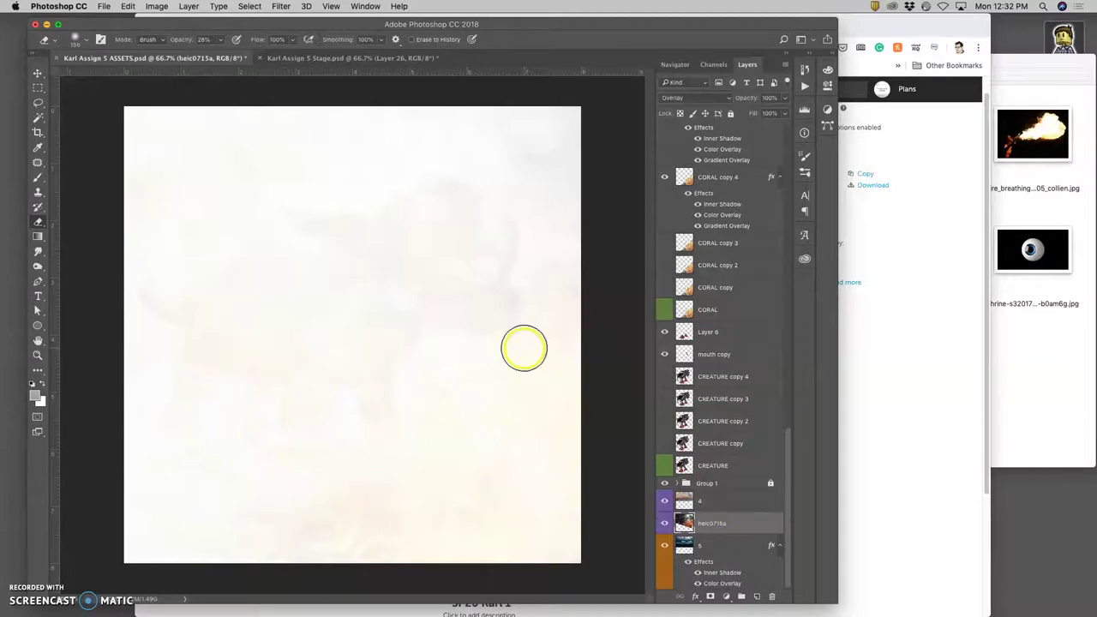
key("super+t")
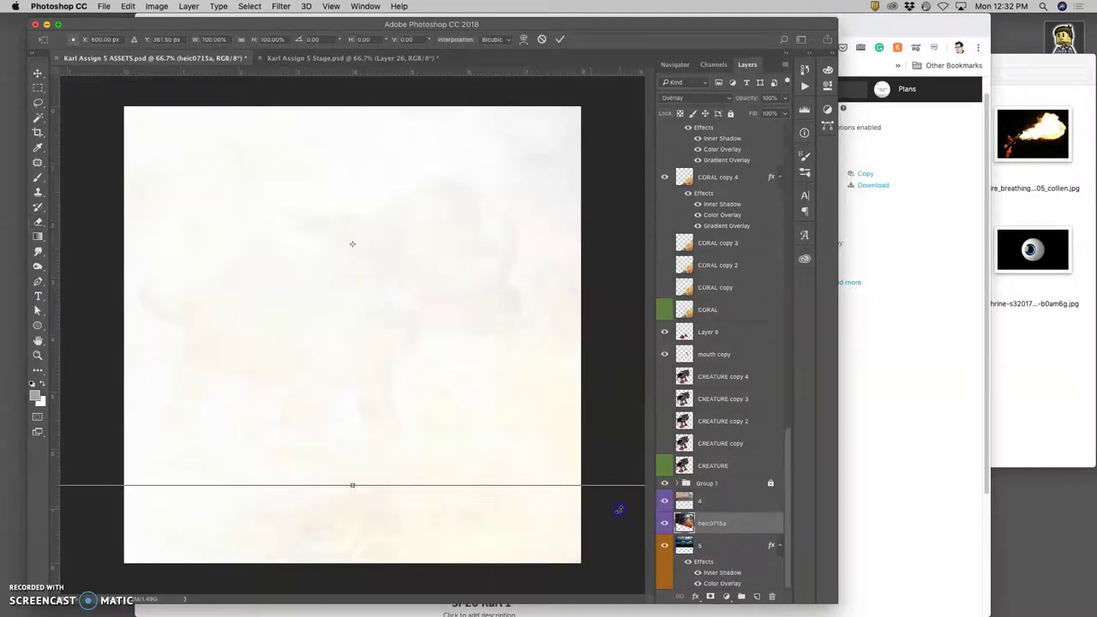
left_click_drag(619, 510, 620, 508)
key("Escape")
- Stamp the visible ASSETS layers into a new merged Layer 11 above Layer 10
key("e")
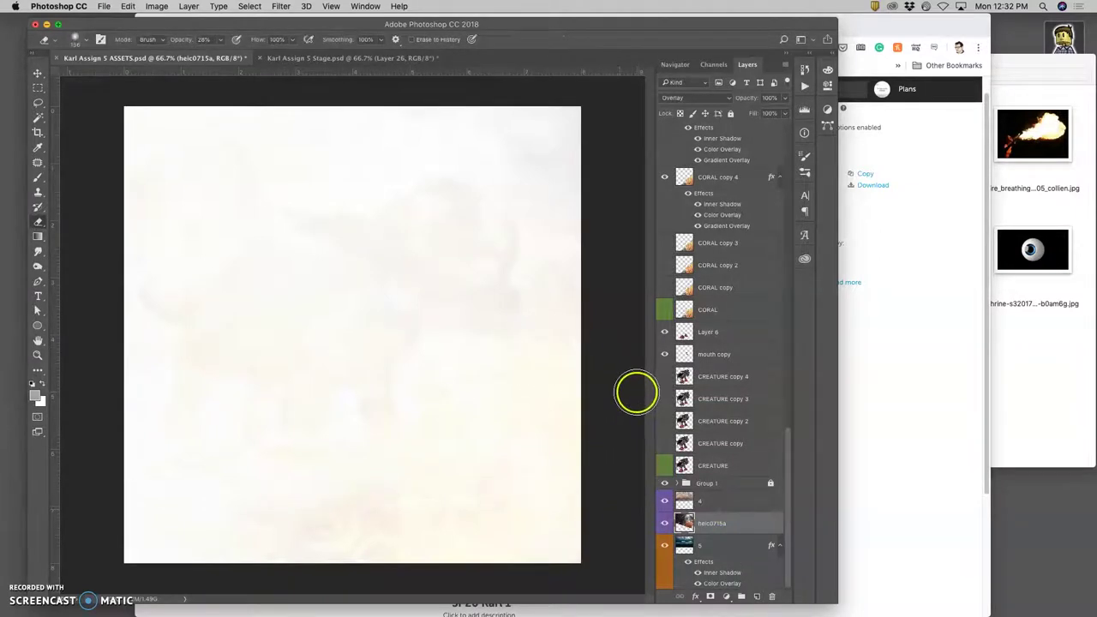
scroll(715, 238, "up", 10)
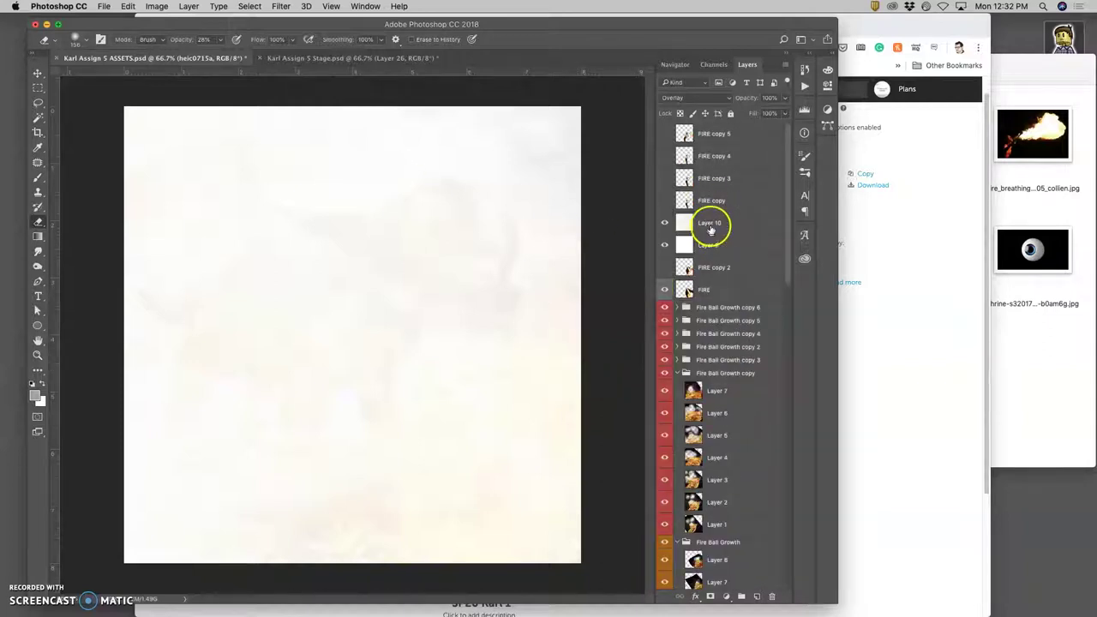
left_click(711, 225)
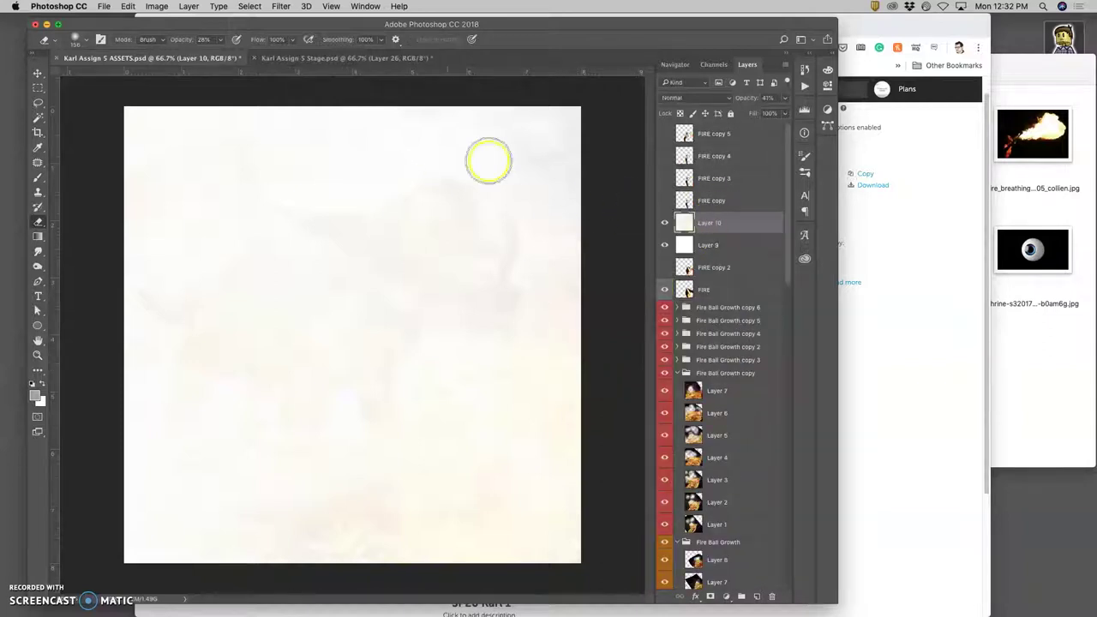
left_click(188, 6)
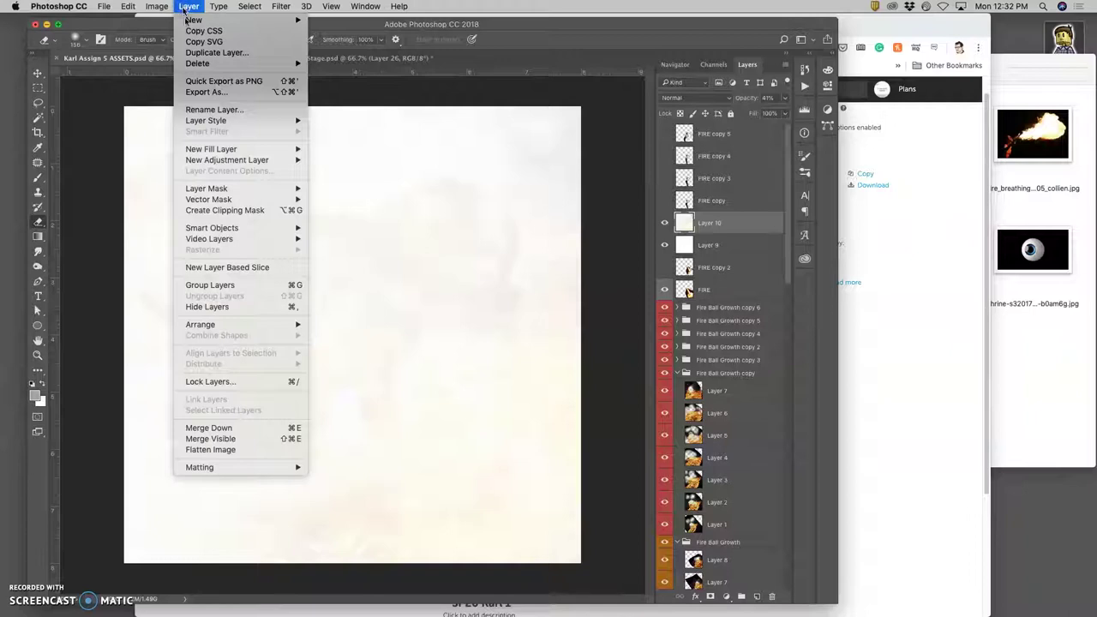
left_click(396, 345)
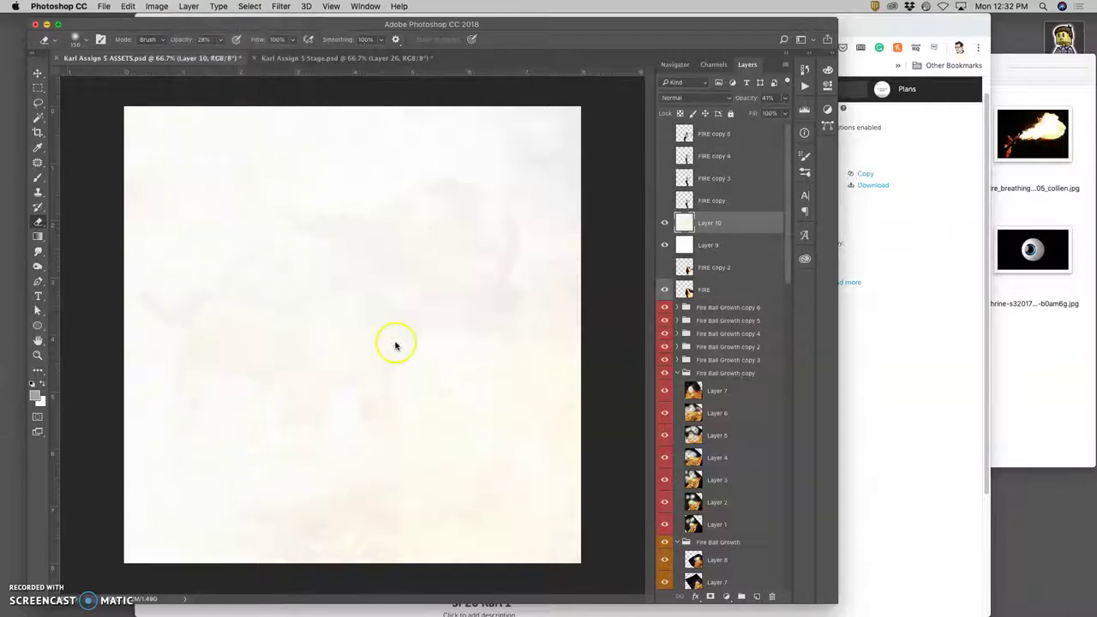
key("alt+shift+super+n")
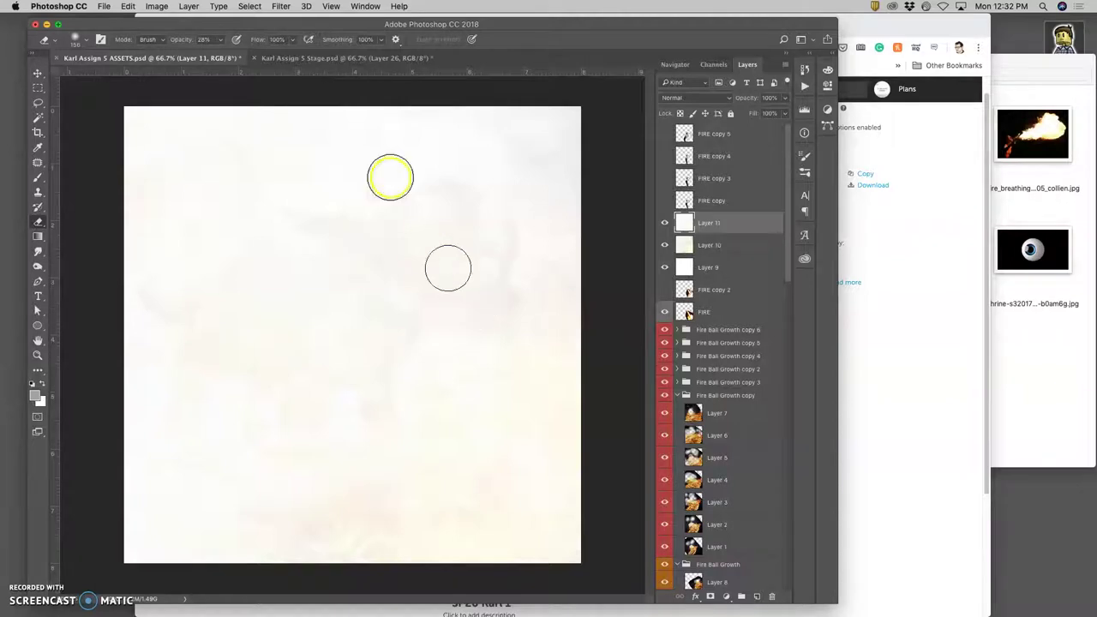
- Paste the whole ASSETS canvas into Stage as Layer 27 and save the Stage file
left_click(249, 7)
left_click(251, 21)
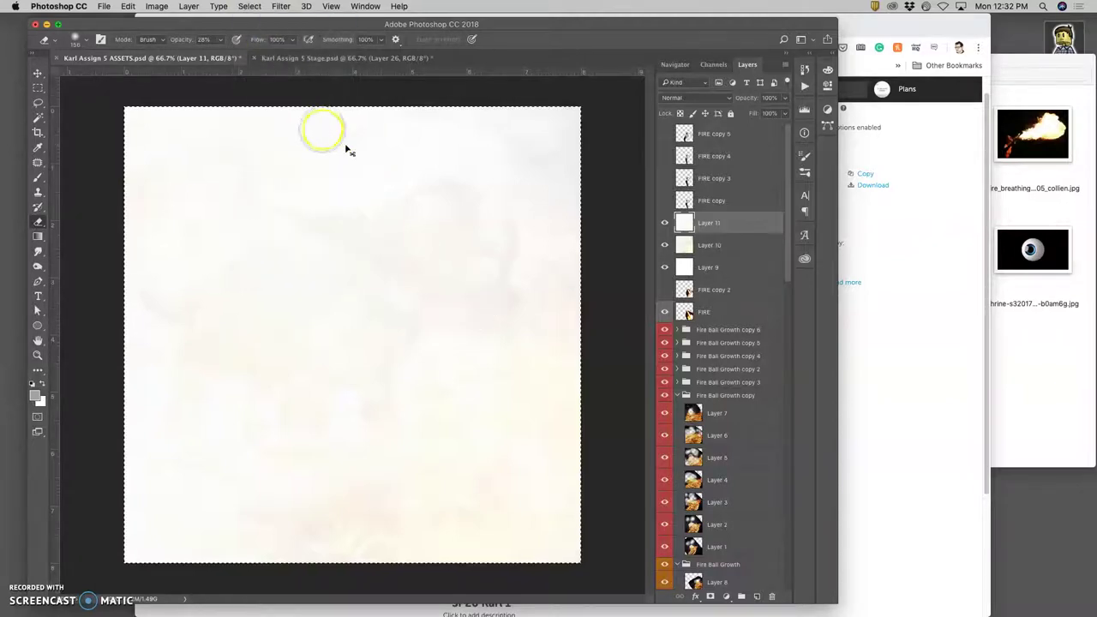
left_click(378, 58)
key("super+v")
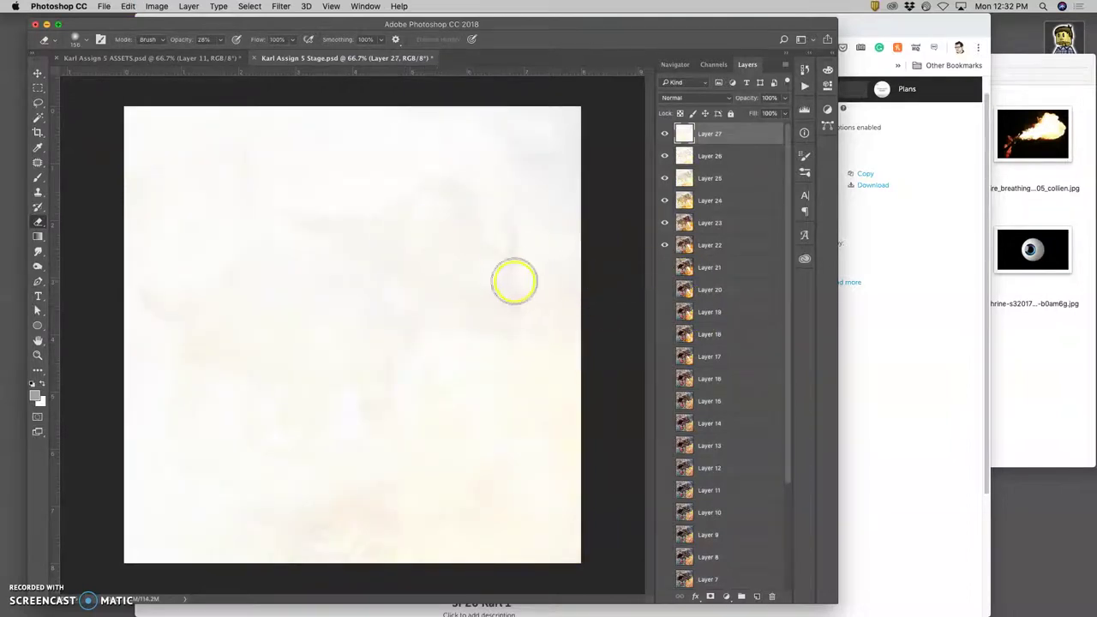
key("super+s")
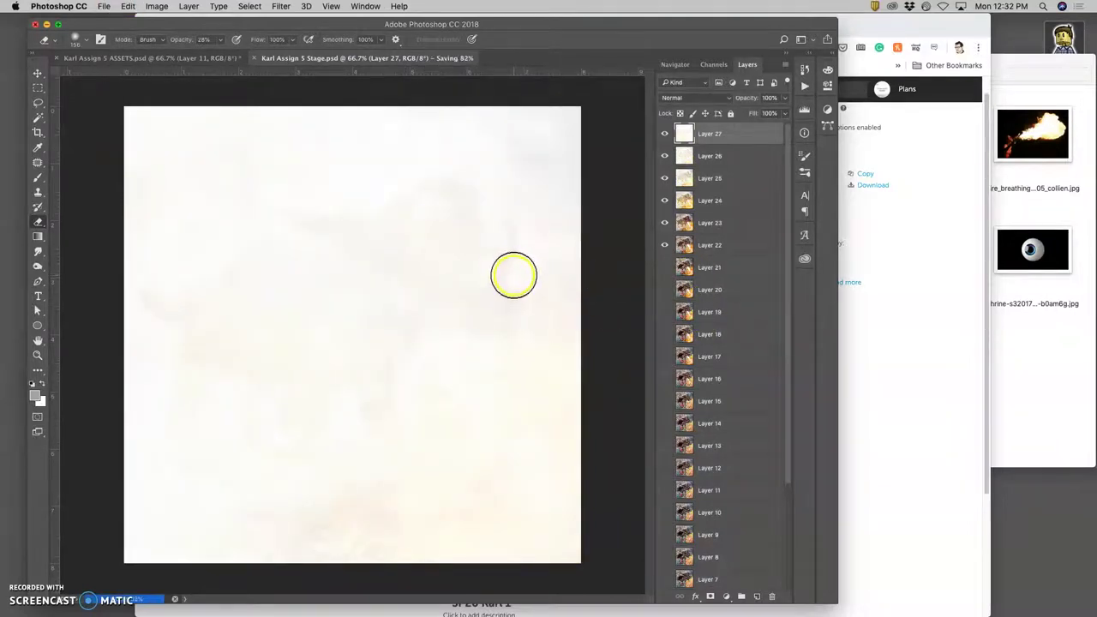
- Show the Timeline, make frames from all layers, and zoom the canvas out to 50%
left_click(365, 6)
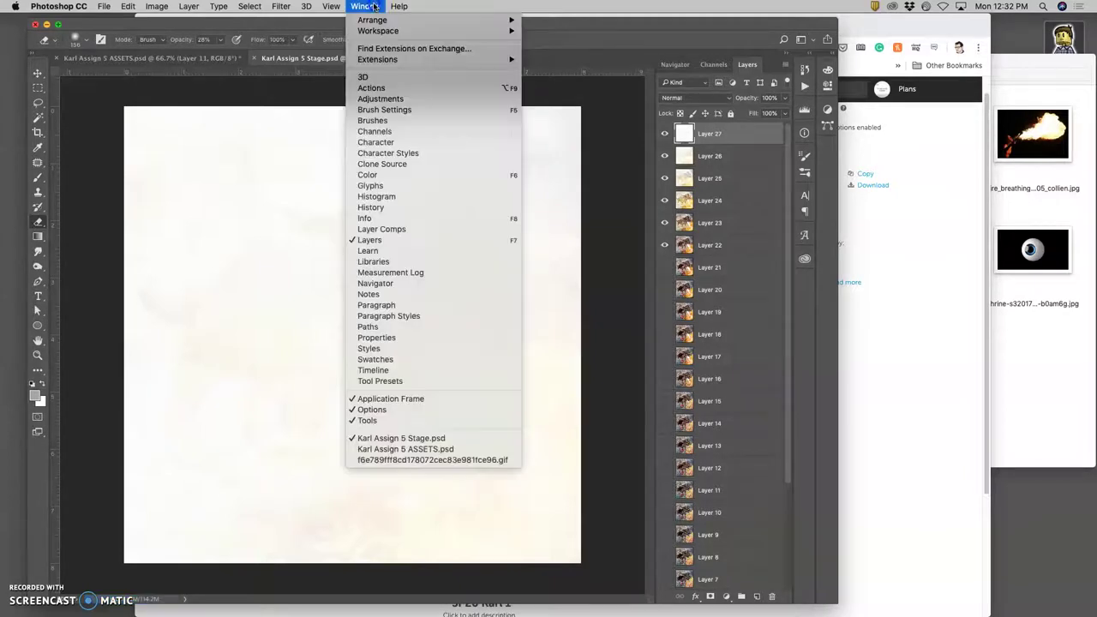
left_click(373, 370)
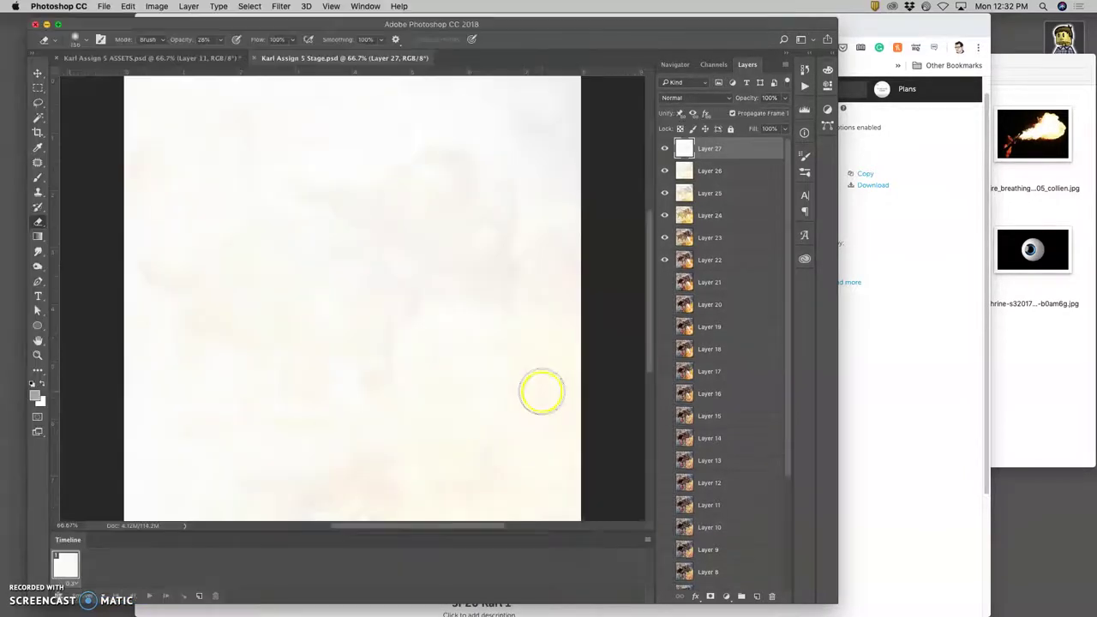
left_click(649, 542)
left_click(657, 493)
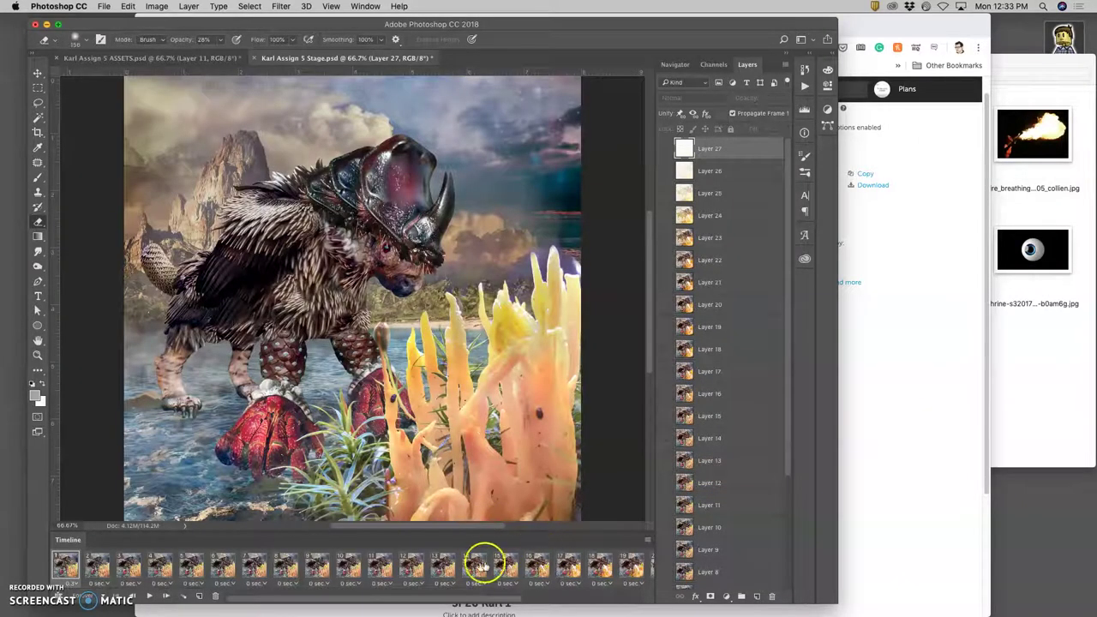
scroll(485, 563, "right", 5)
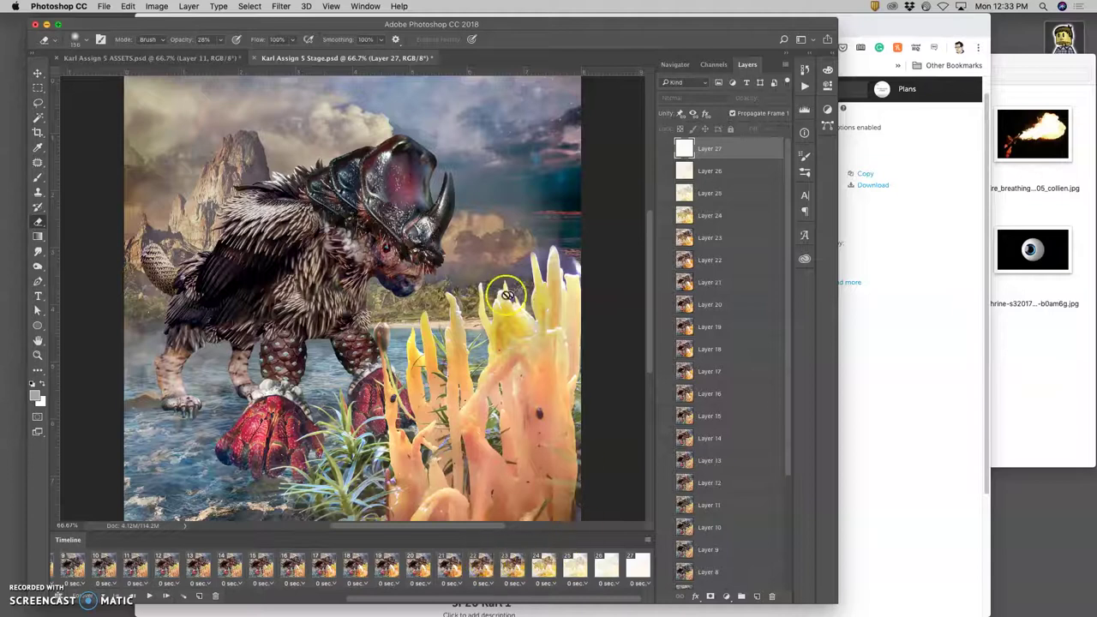
scroll(510, 386, "right", 5)
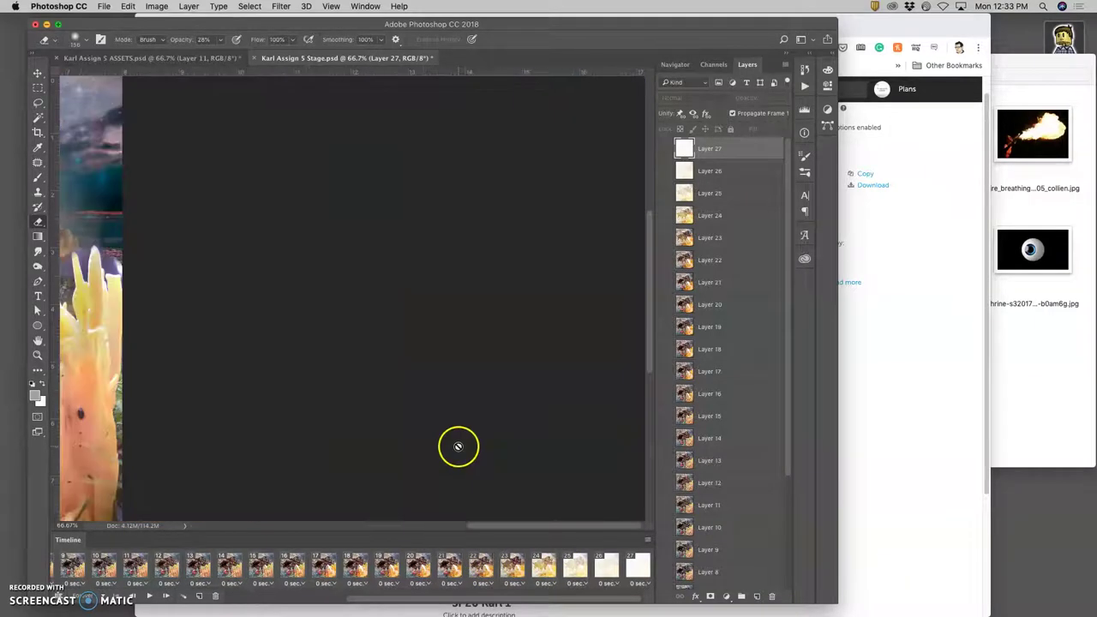
scroll(457, 446, "left", 3)
key("super+minus")
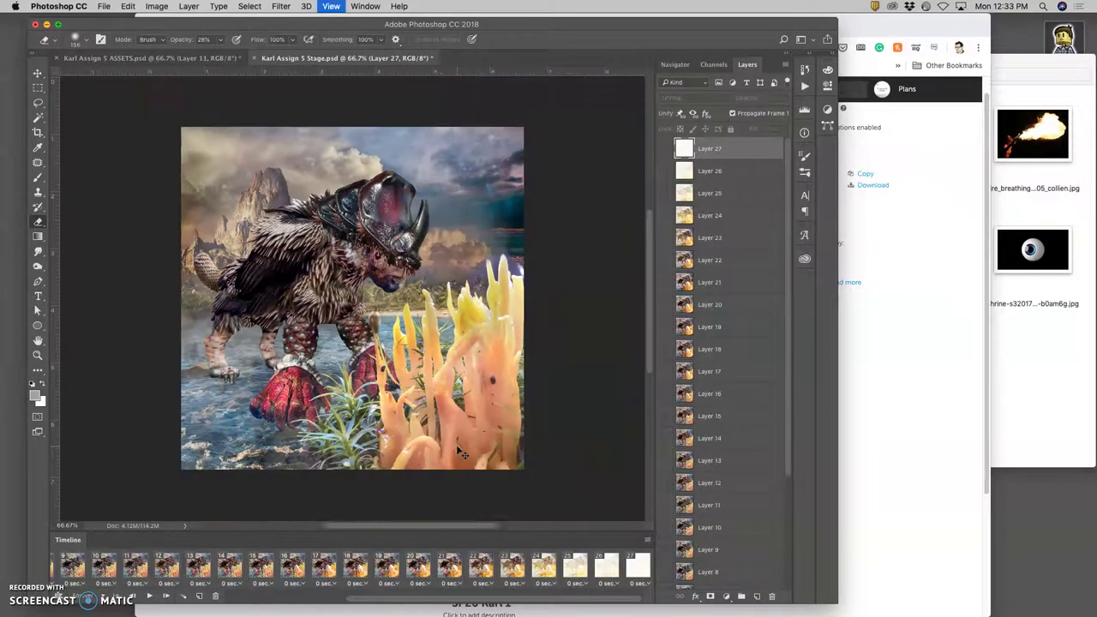
- Play and stop the animation preview, then select frames 1 through 27 and open their delay choices
left_click(148, 598)
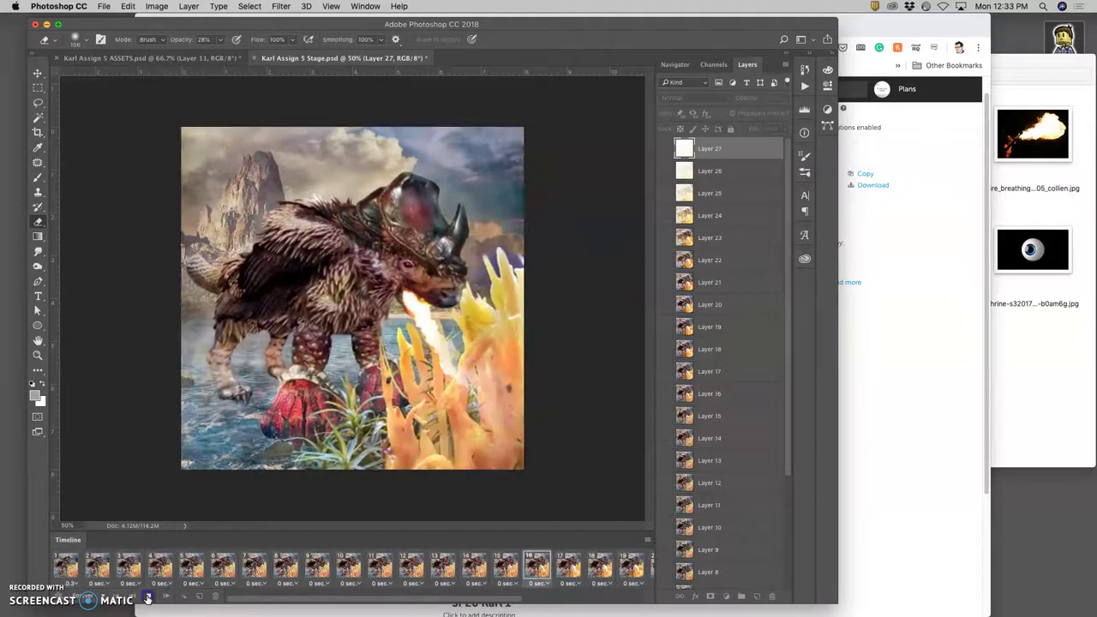
left_click(147, 599)
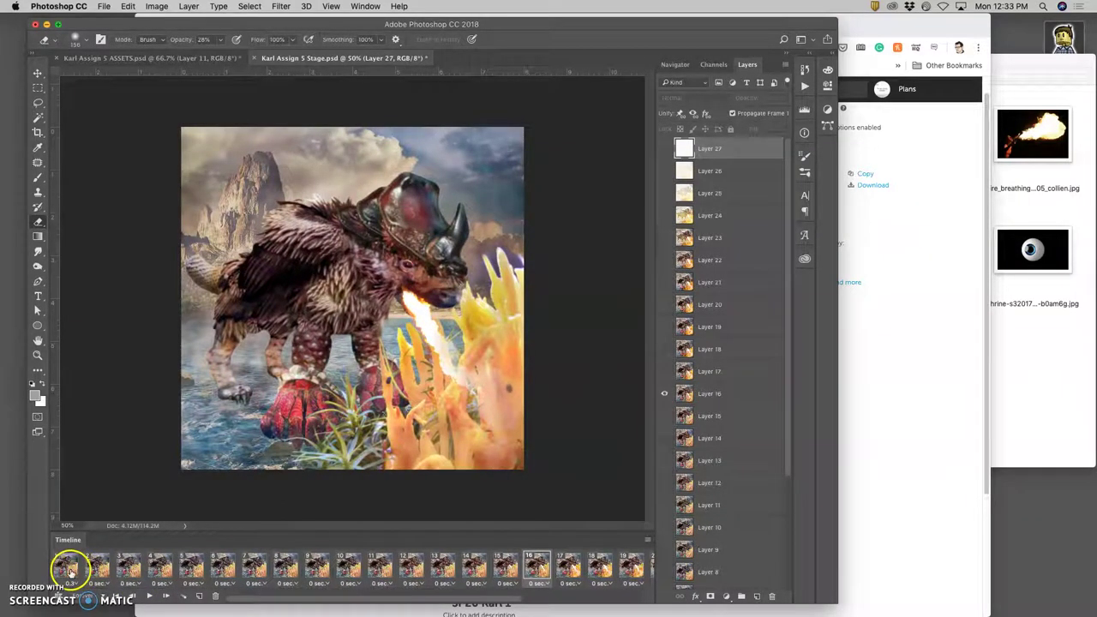
left_click(68, 567)
scroll(184, 568, "right", 5)
left_click(630, 566, "shift")
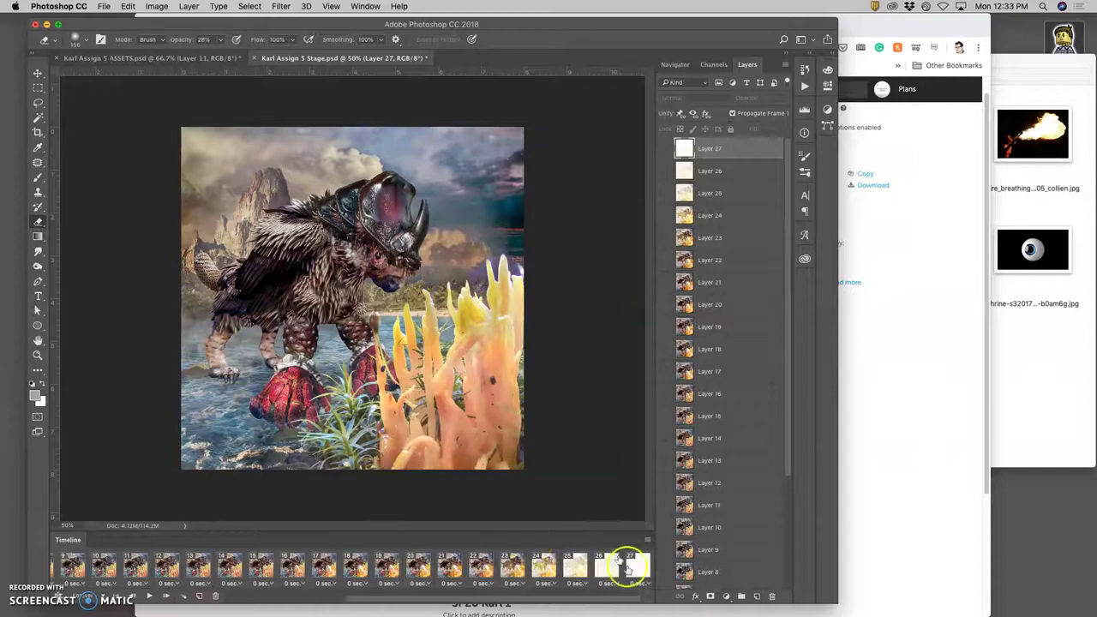
left_click(639, 583)
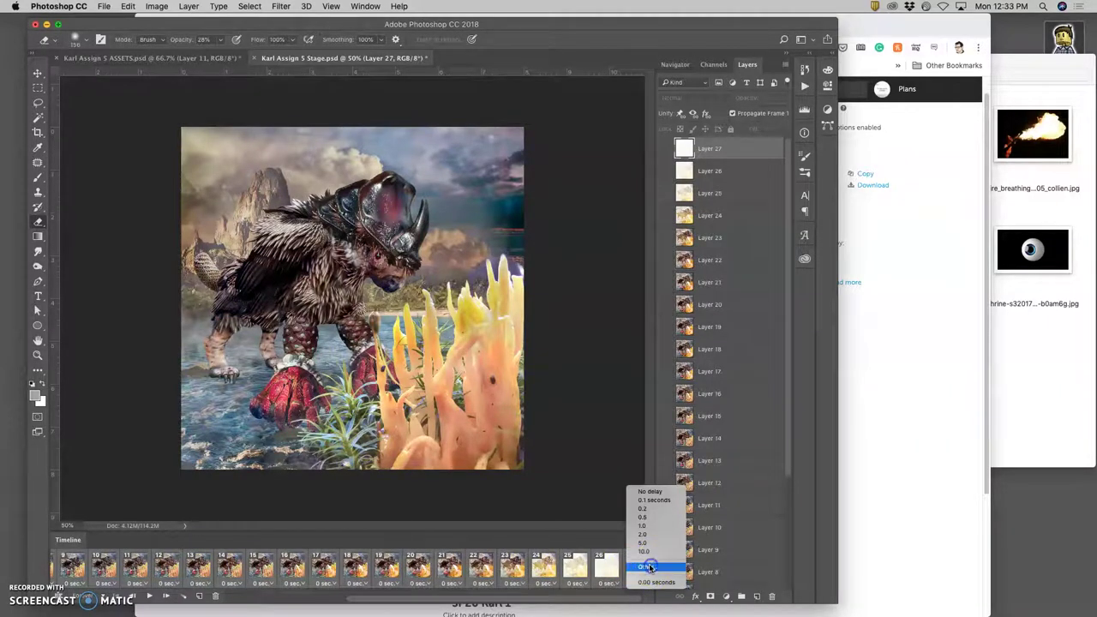
- Give every frame a custom 0.25-second delay and play the animation to check it
left_click(649, 567)
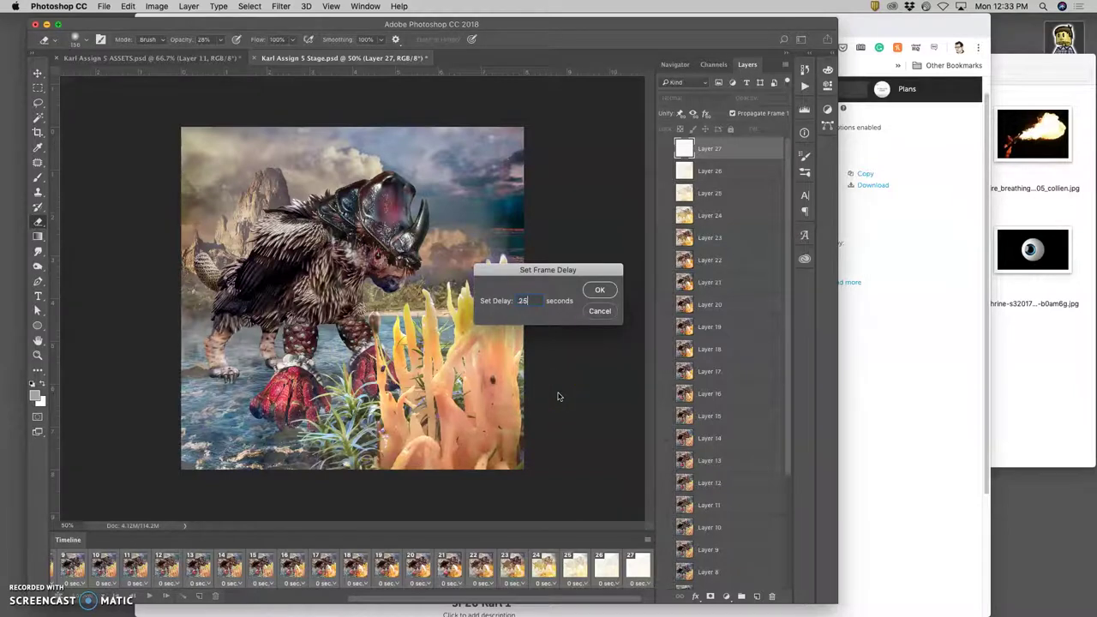
left_click(599, 289)
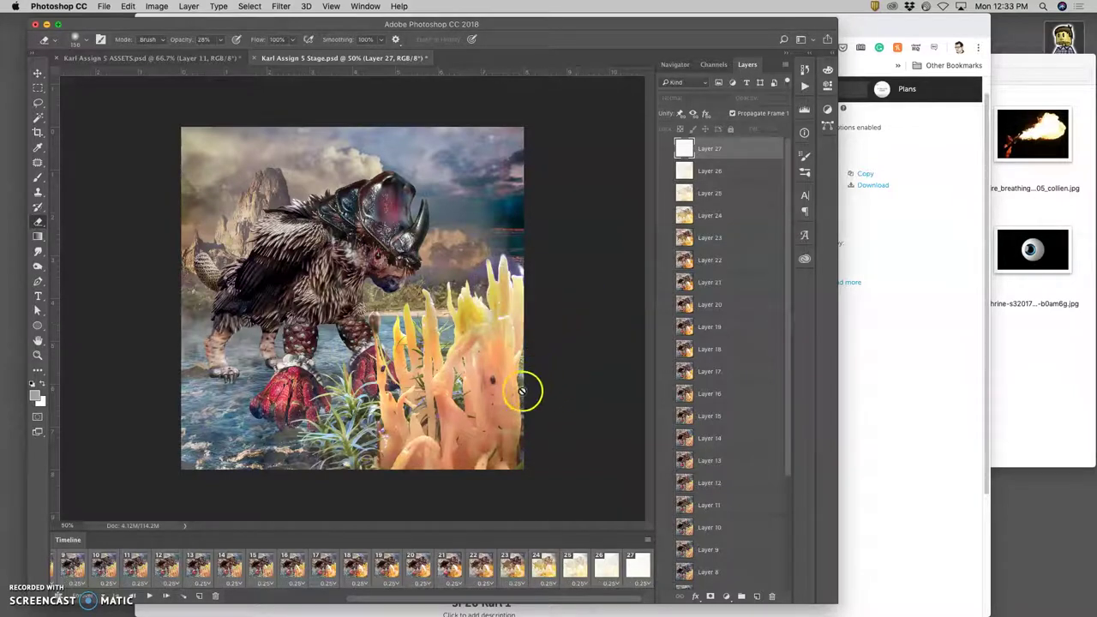
left_click(150, 598)
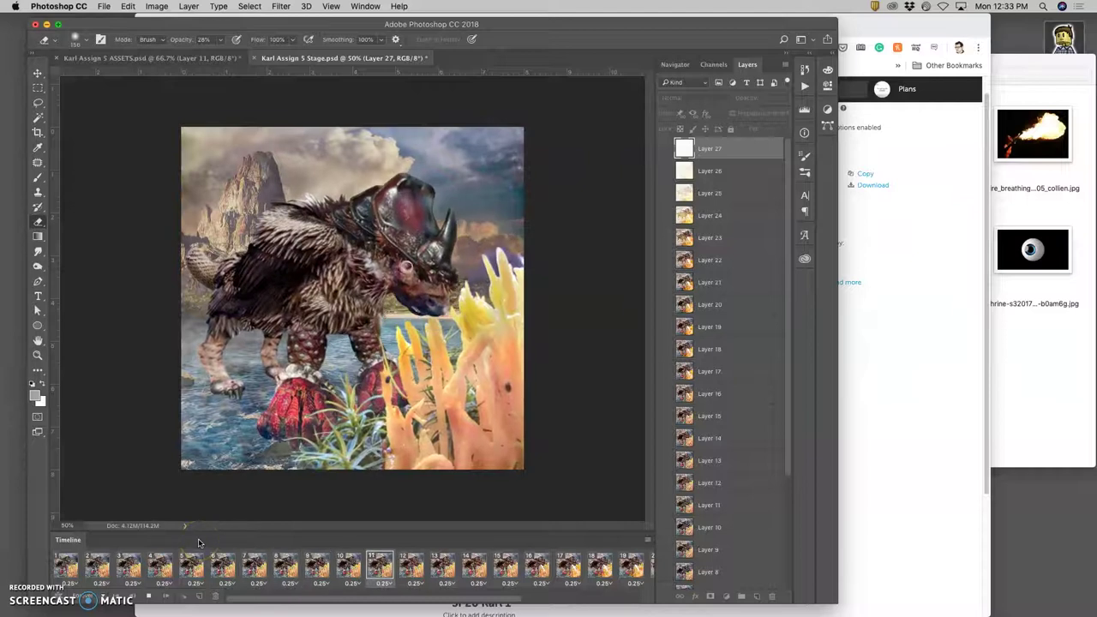
left_click(286, 562)
- Change all 27 frames to a 0.3-second delay and play the animation again
left_click(624, 568)
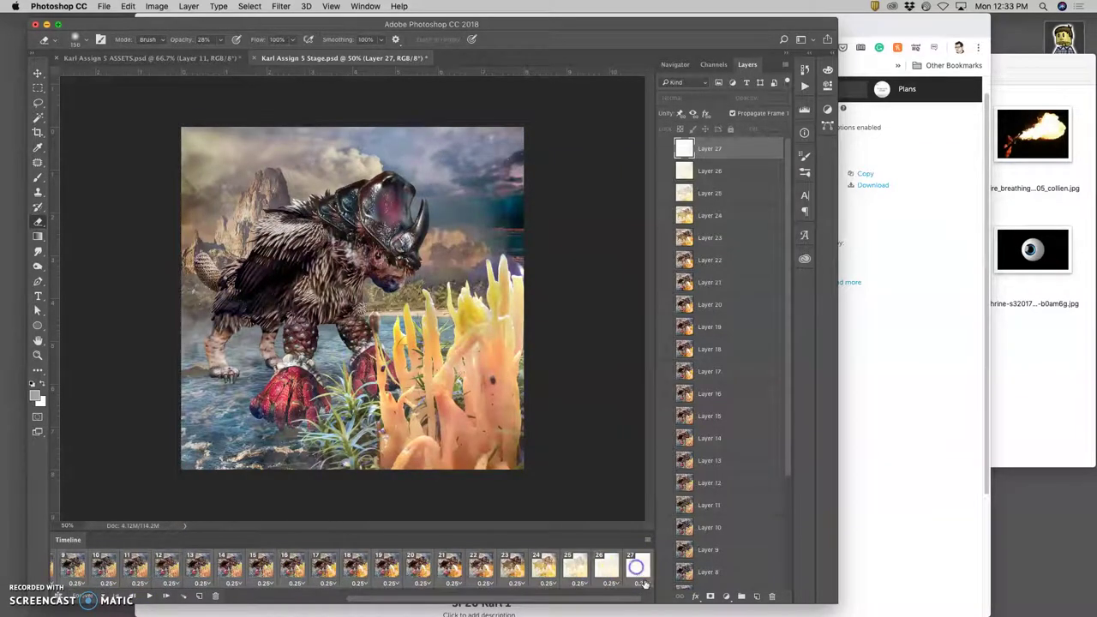
left_click(643, 583)
left_click(649, 570)
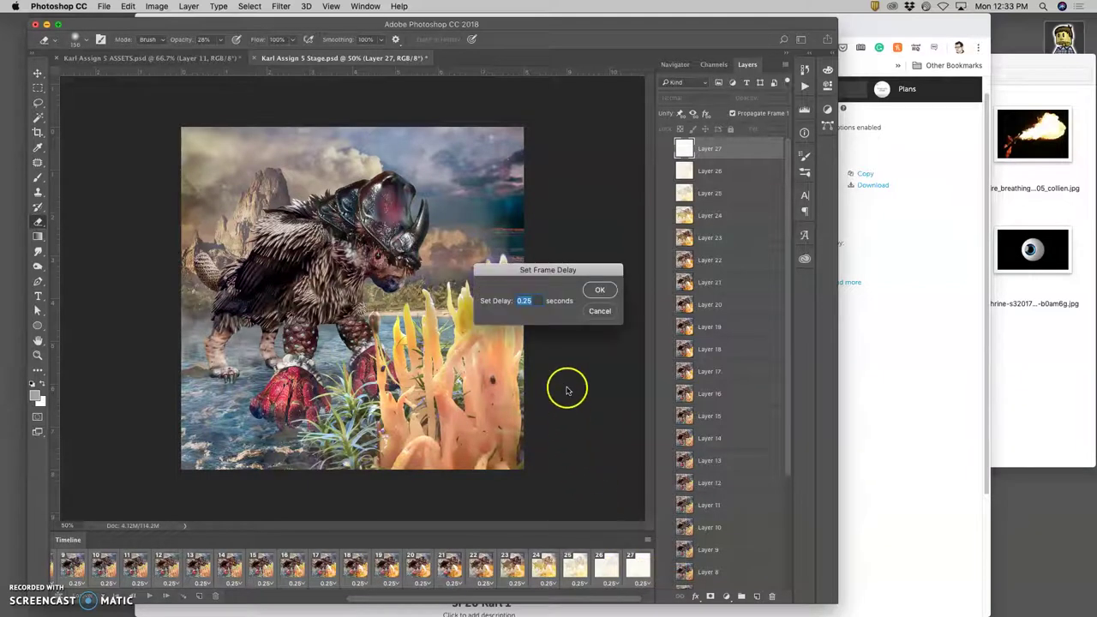
type(".3")
left_click(600, 289)
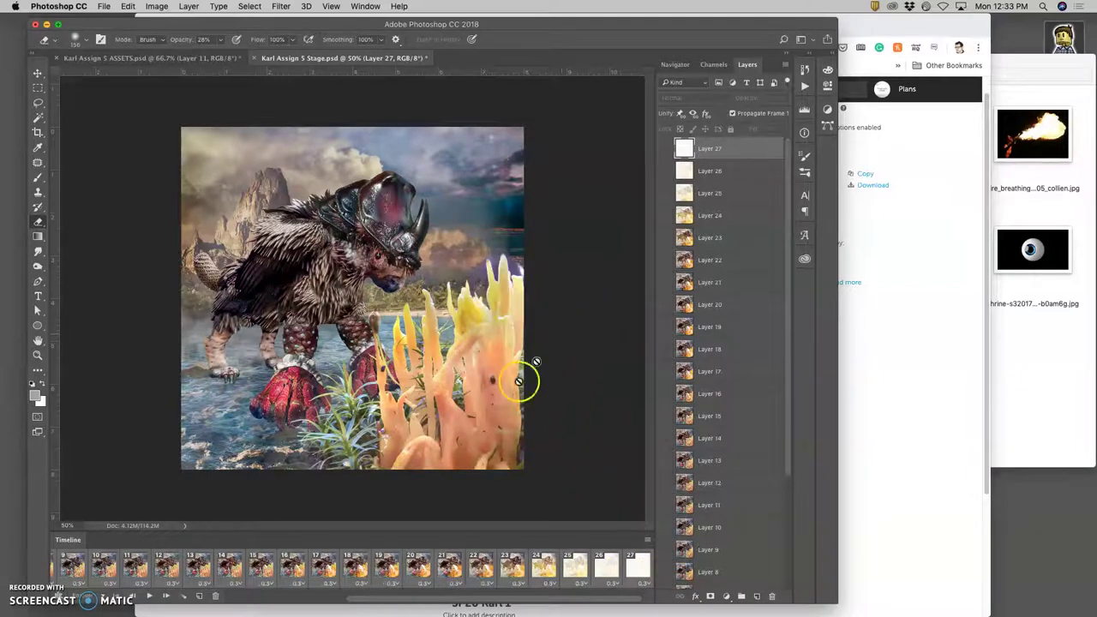
left_click(149, 598)
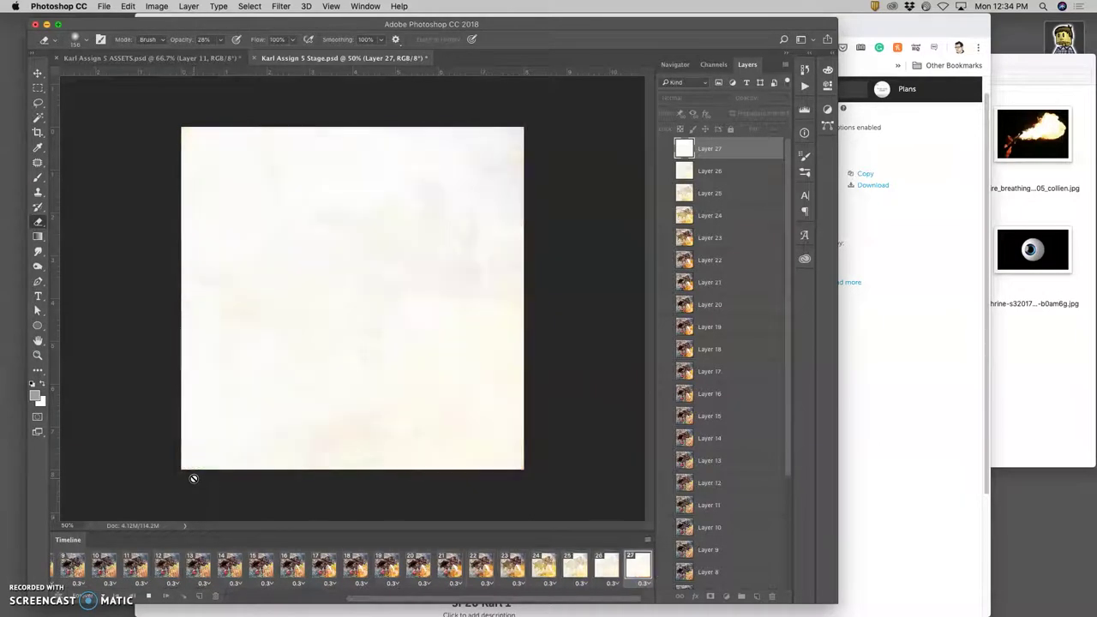
- Stop playback and select the last frame, 27, together with frame 1
left_click(163, 559)
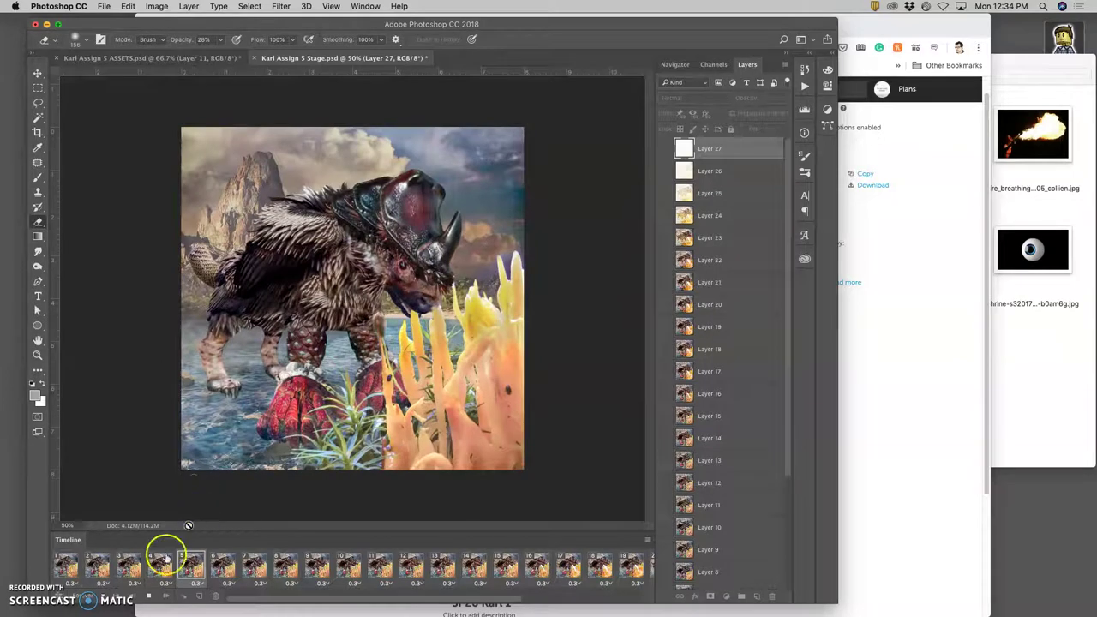
left_click(147, 595)
scroll(335, 561, "right", 5)
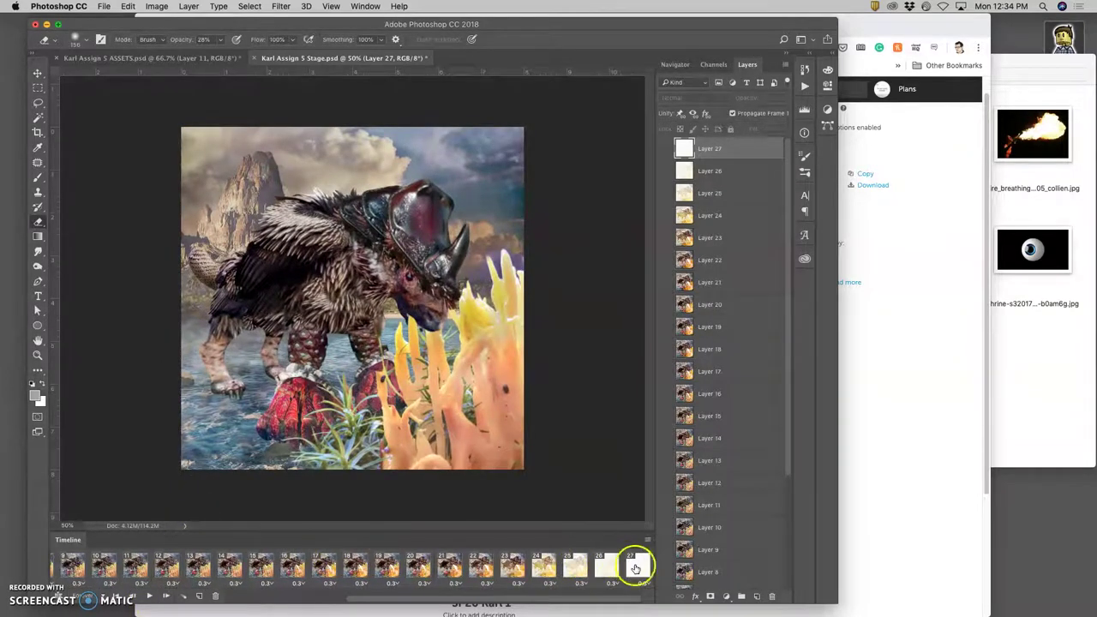
left_click(634, 568)
scroll(283, 570, "left", 5)
left_click(67, 566)
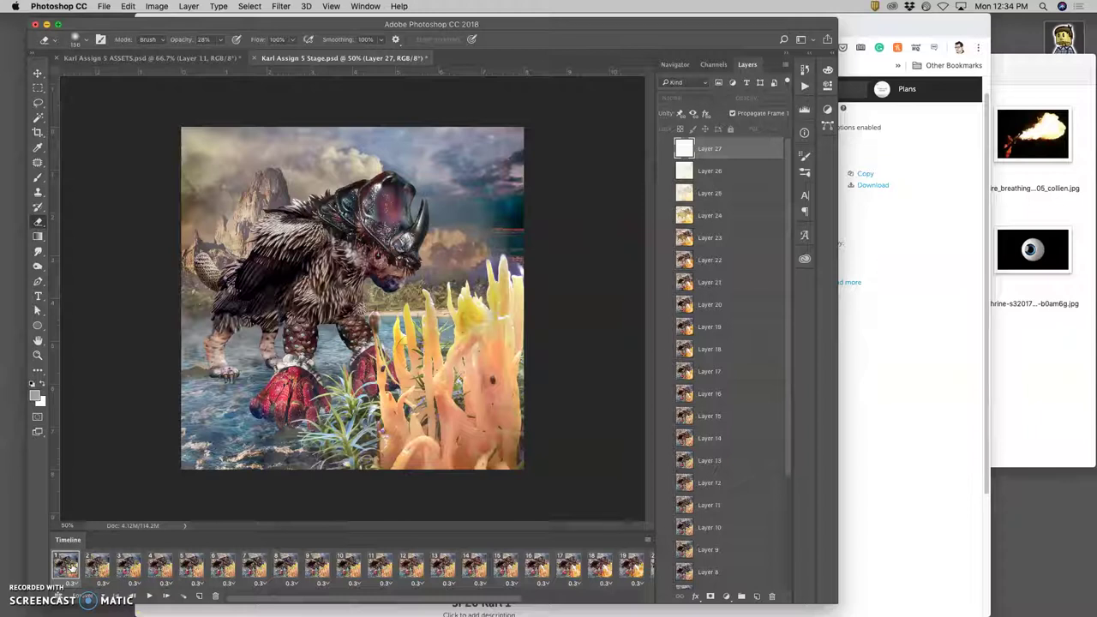
mouse_move(71, 566)
left_mouse_down()
mouse_move(270, 585)
mouse_move(186, 607)
left_mouse_up()
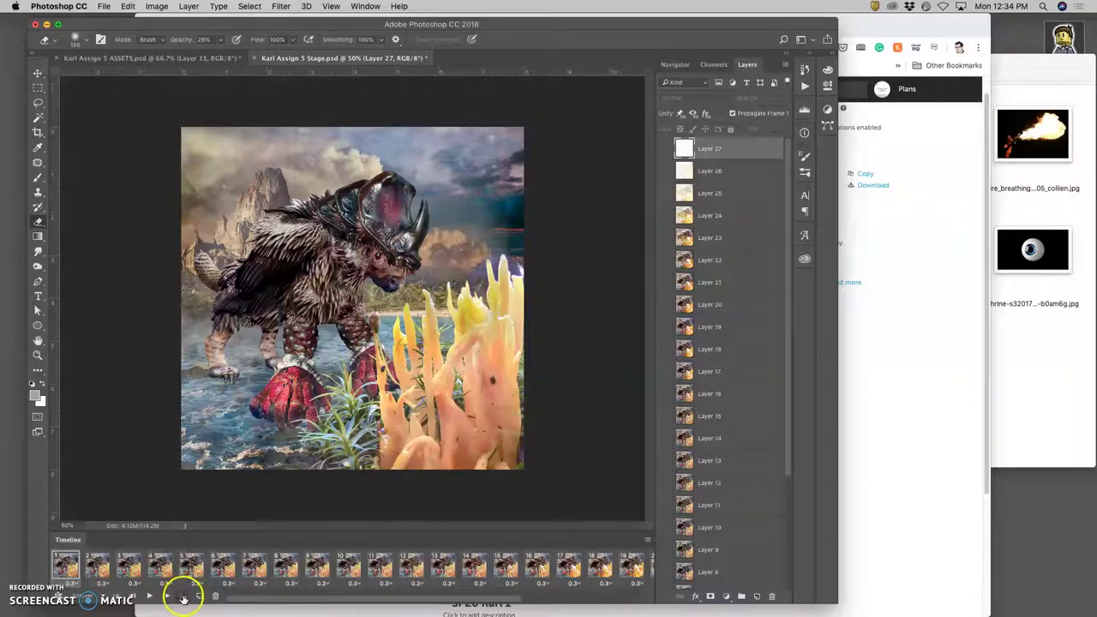
scroll(301, 568, "right", 5)
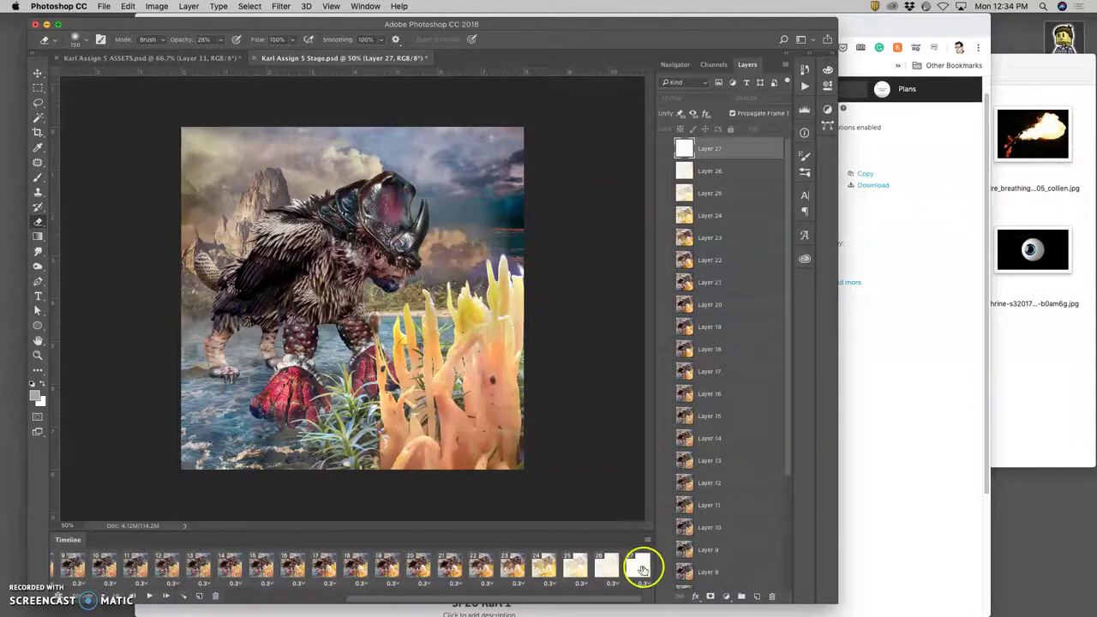
left_click(640, 568)
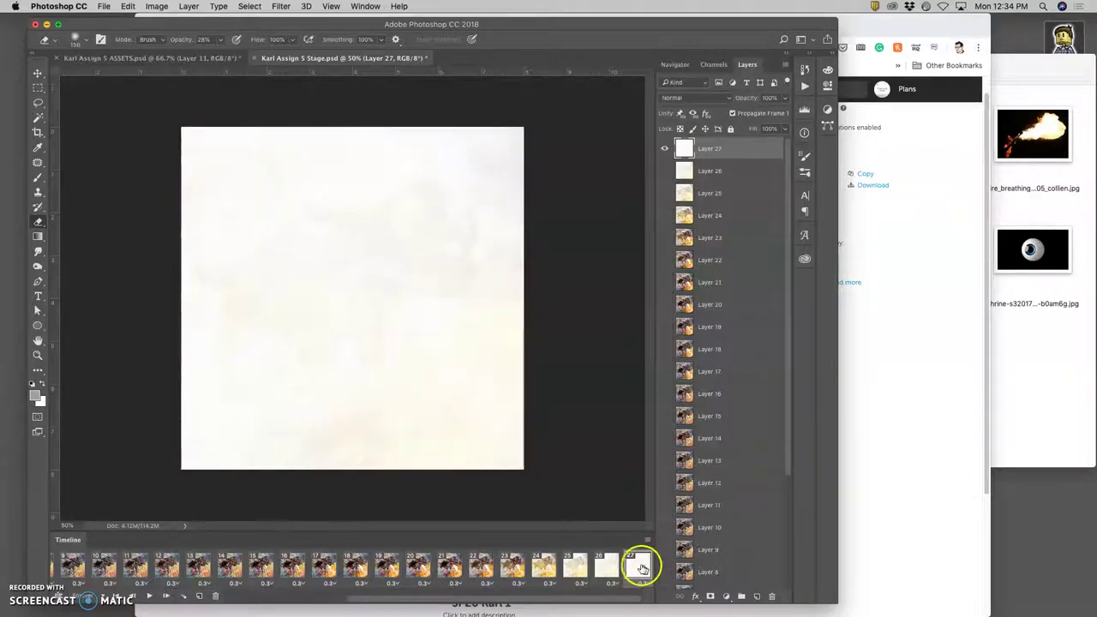
scroll(514, 569, "left", 5)
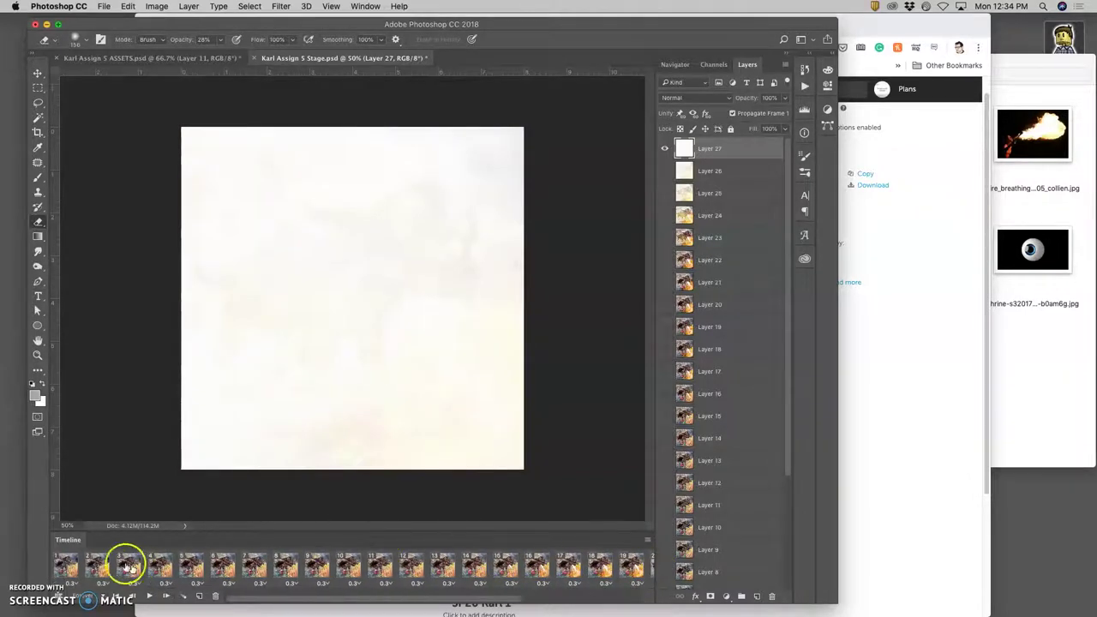
scroll(269, 569, "right", 5)
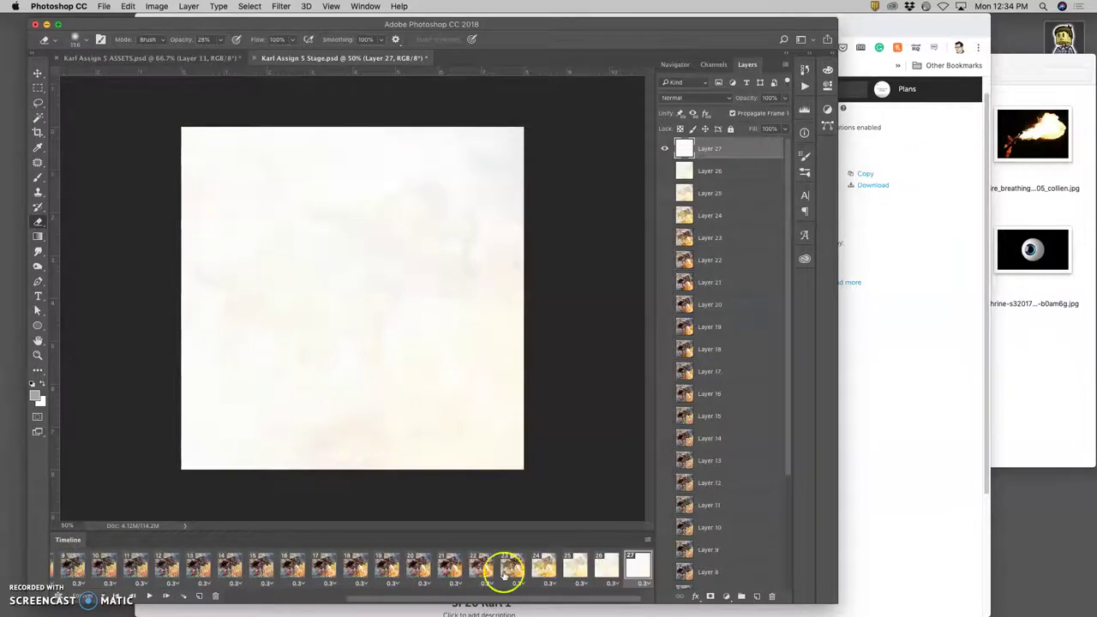
scroll(74, 557, "left", 5)
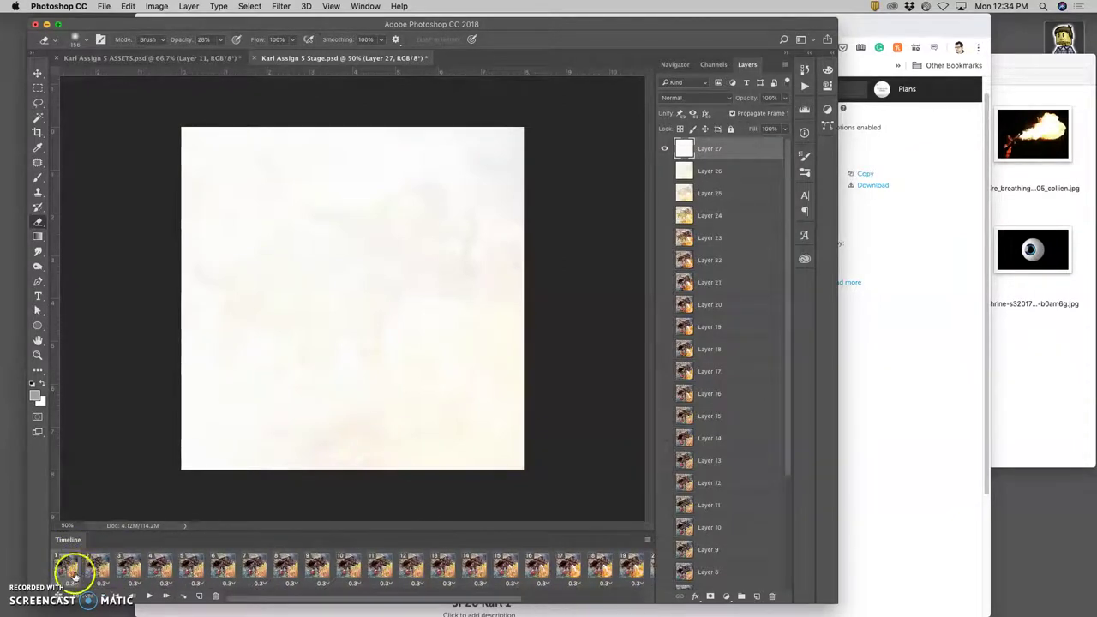
- Tween 5 fading in-between frames after frame 27, then step through new frames 28–32
left_click(183, 600)
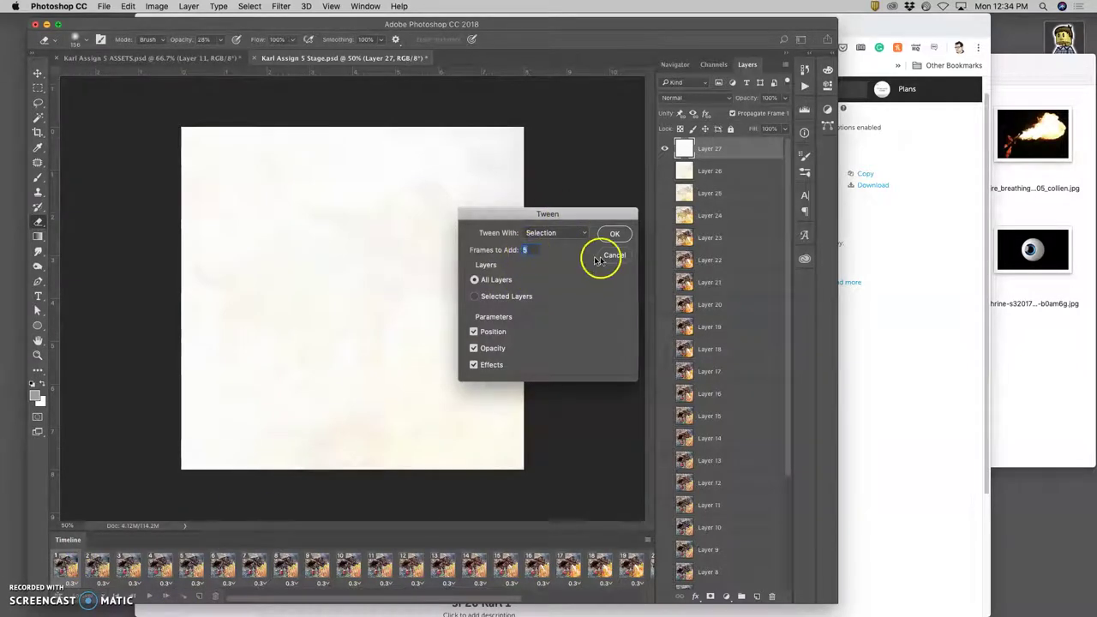
left_click(614, 235)
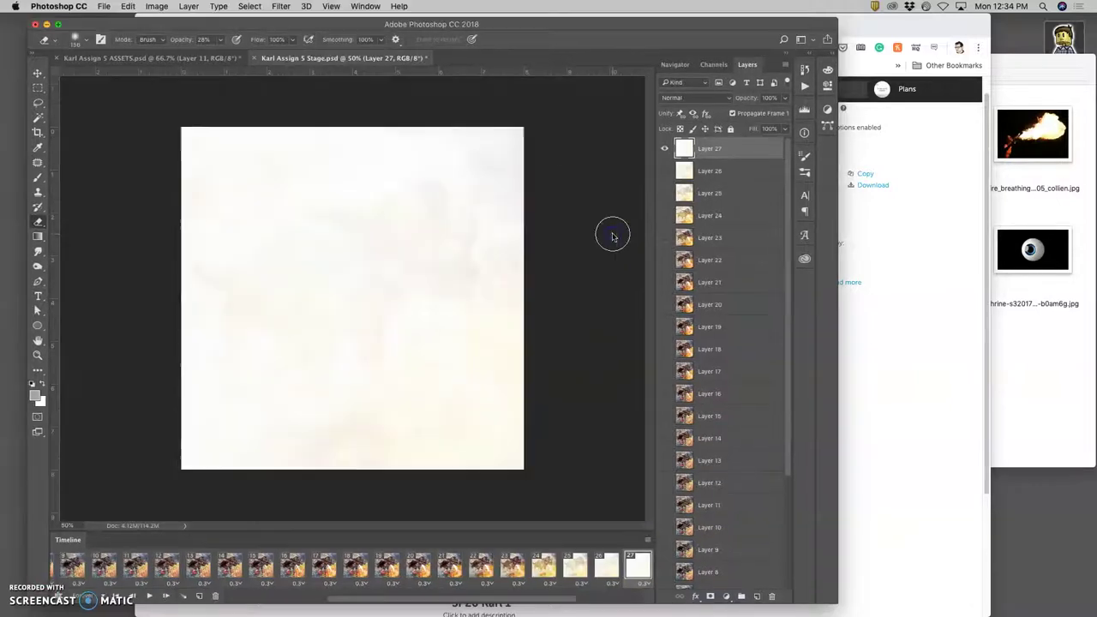
left_click(520, 571)
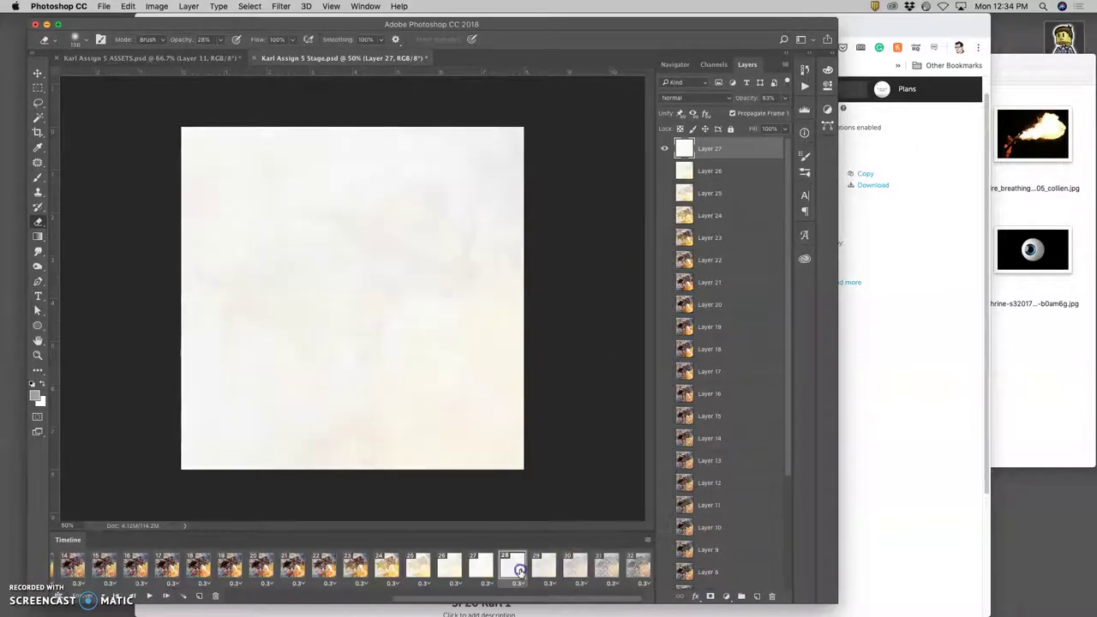
left_click(549, 571)
left_click(574, 571)
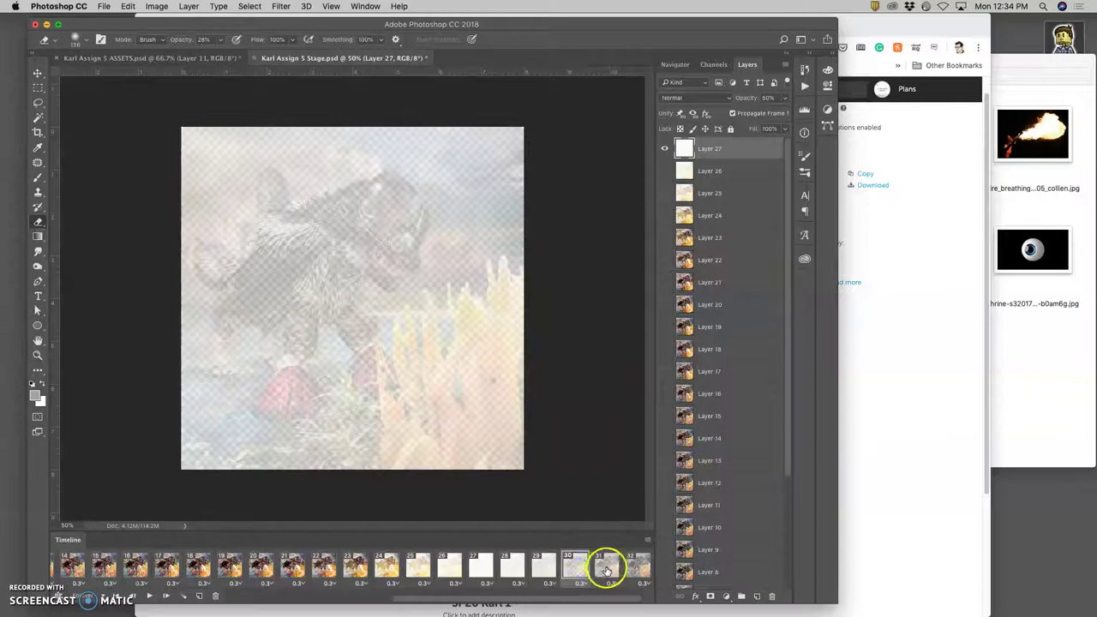
left_click(604, 569)
left_click(637, 568)
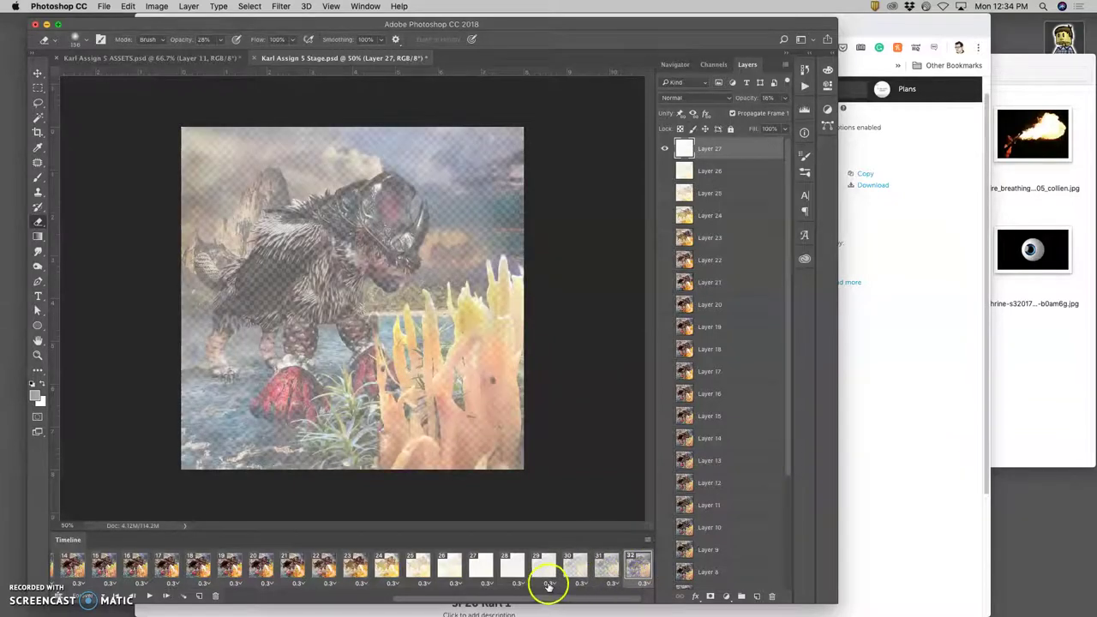
- Return to frame 1 and play the 32-frame animation
scroll(518, 583, "left", 5)
left_click(67, 568)
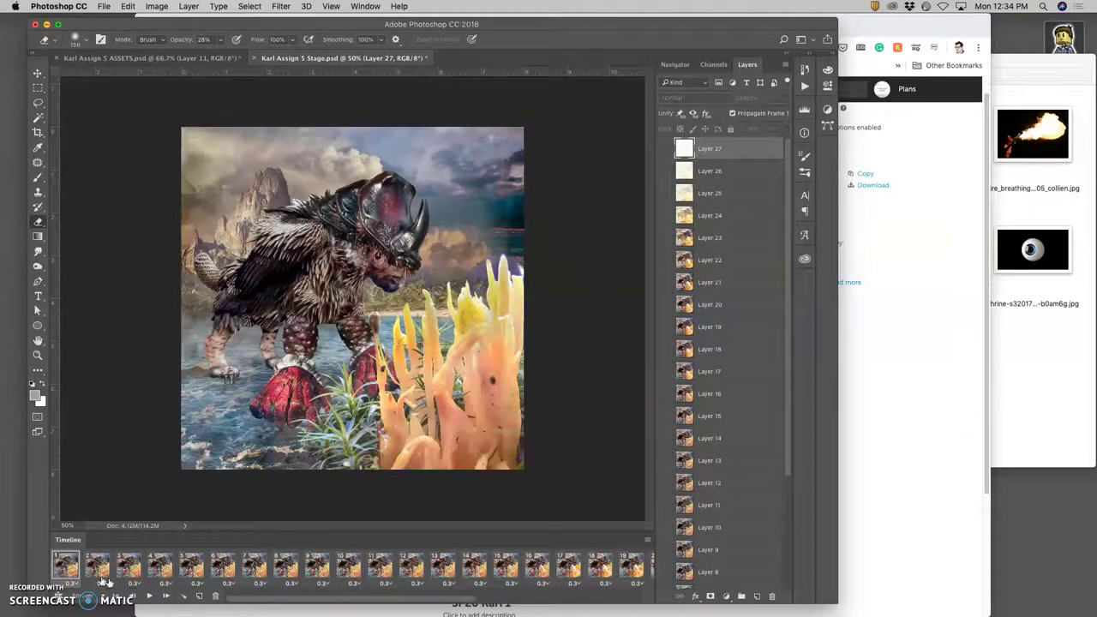
left_click(151, 596)
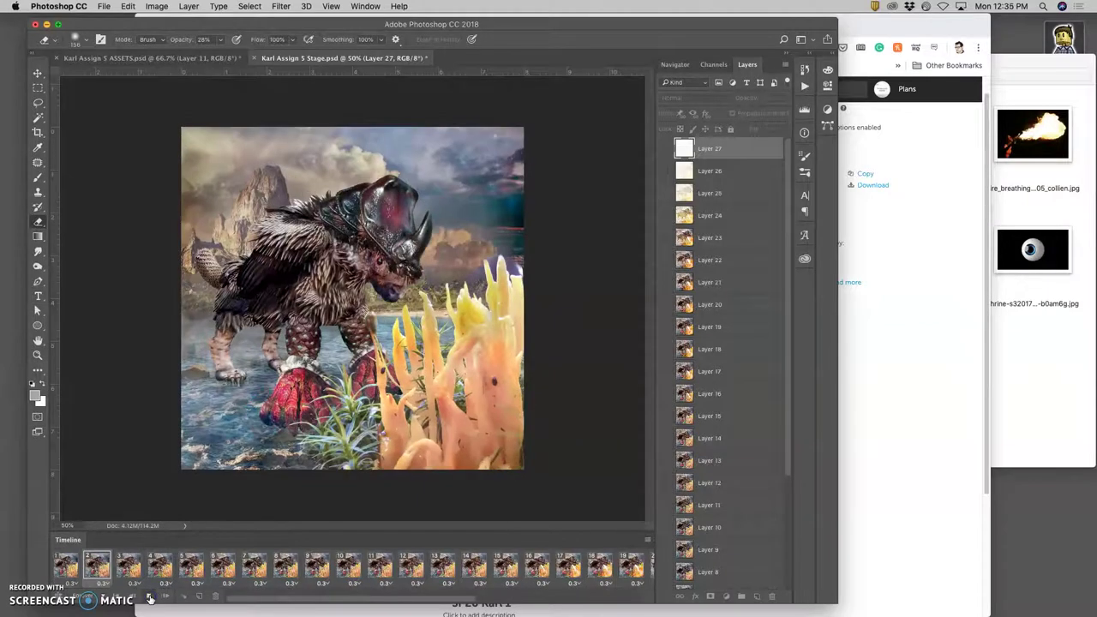
- Stop playback and display frame 28, the near-white frame
left_click(150, 595)
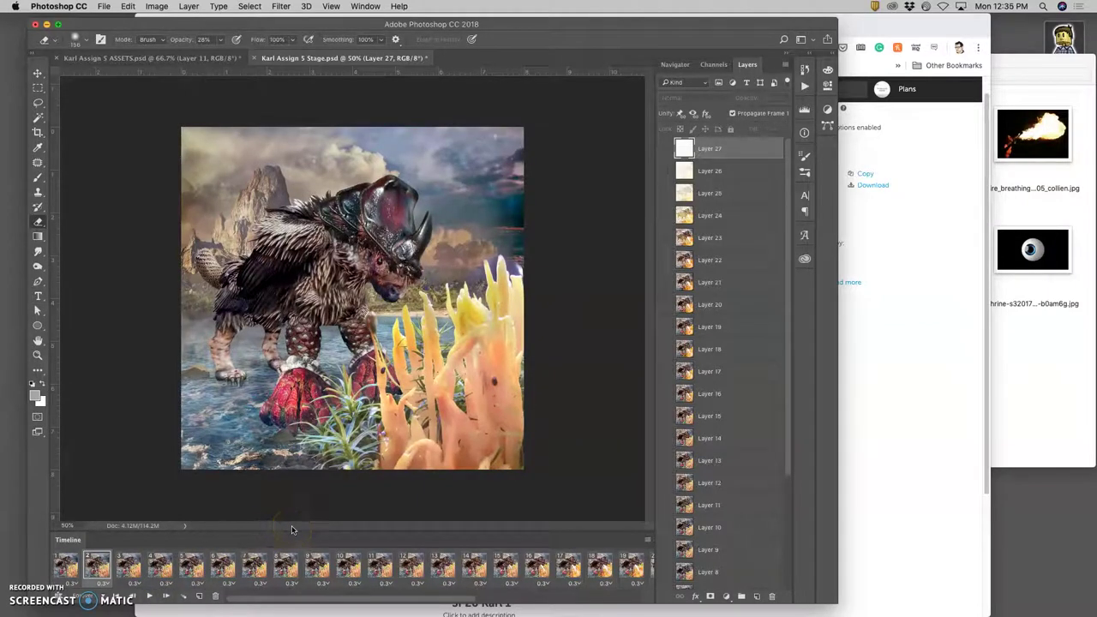
scroll(403, 561, "right", 5)
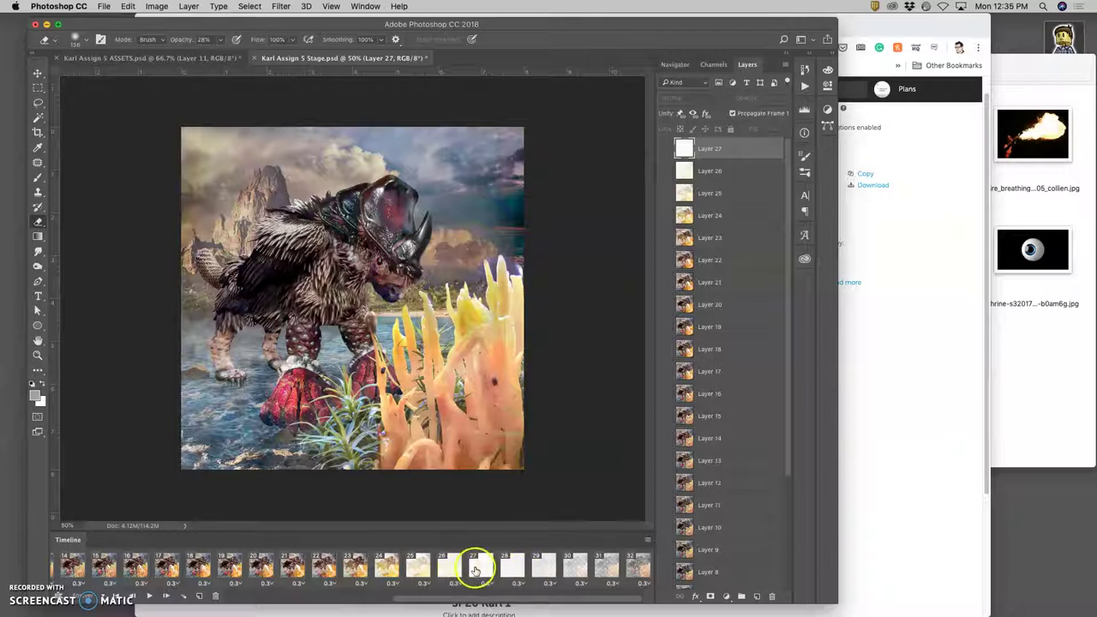
left_click(508, 570)
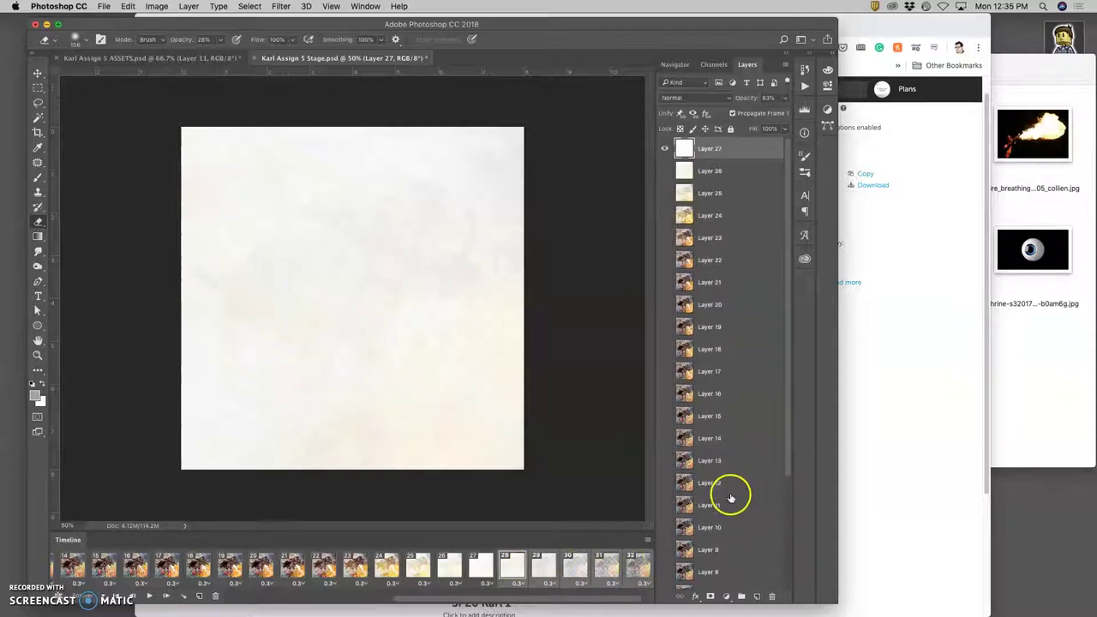
- Create a new layer and move it beneath Layer 1 at the bottom of the stack
scroll(733, 493, "down", 5)
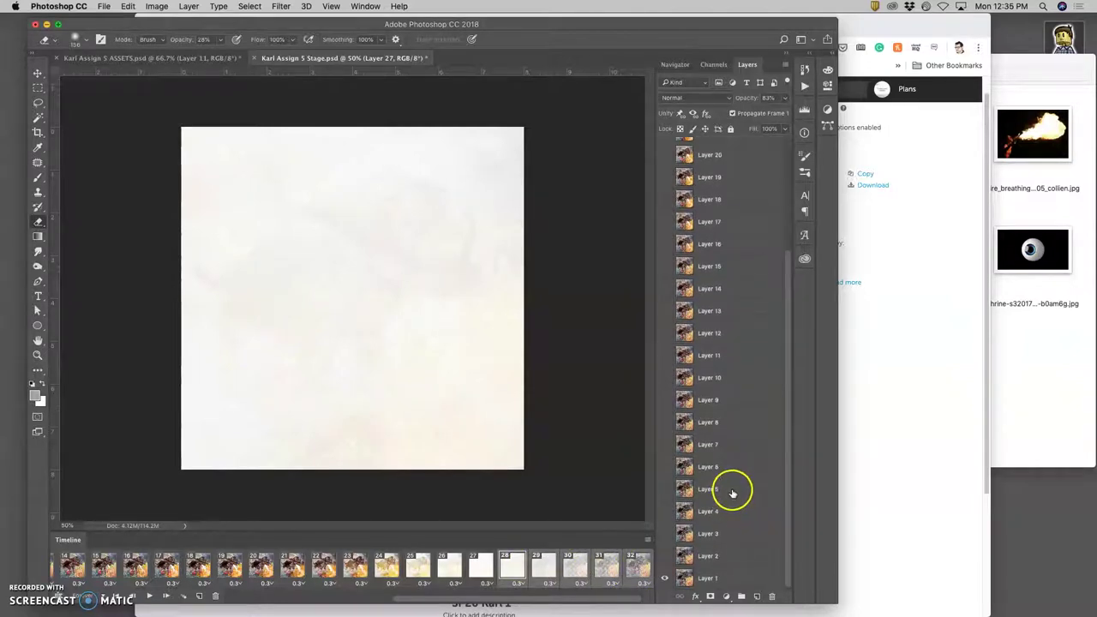
left_click(747, 581)
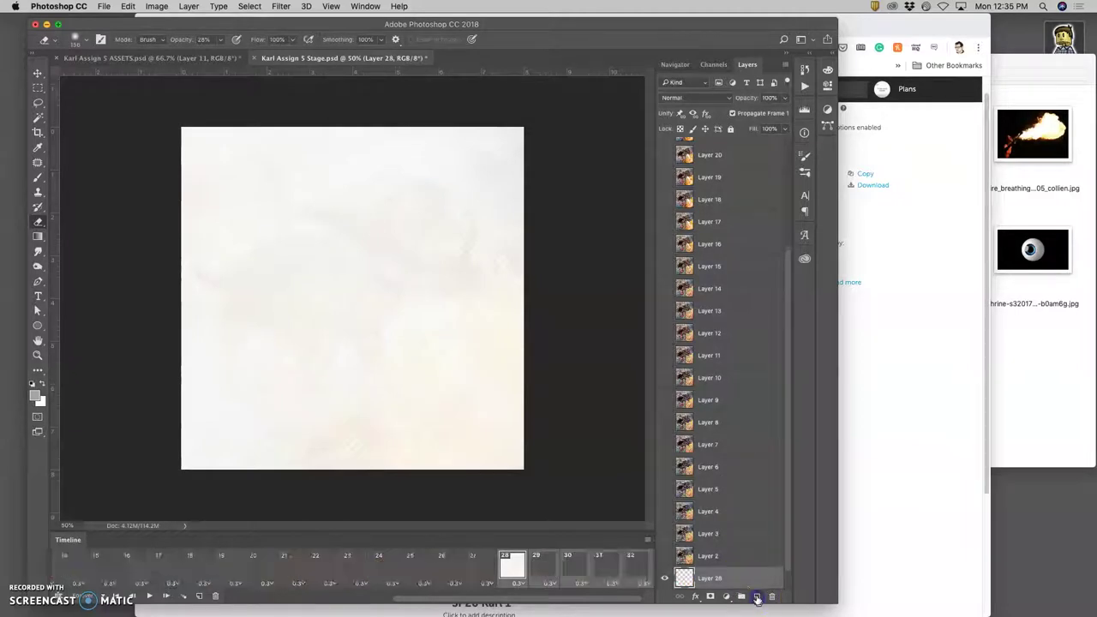
left_click(758, 601)
left_click_drag(730, 554, 730, 583)
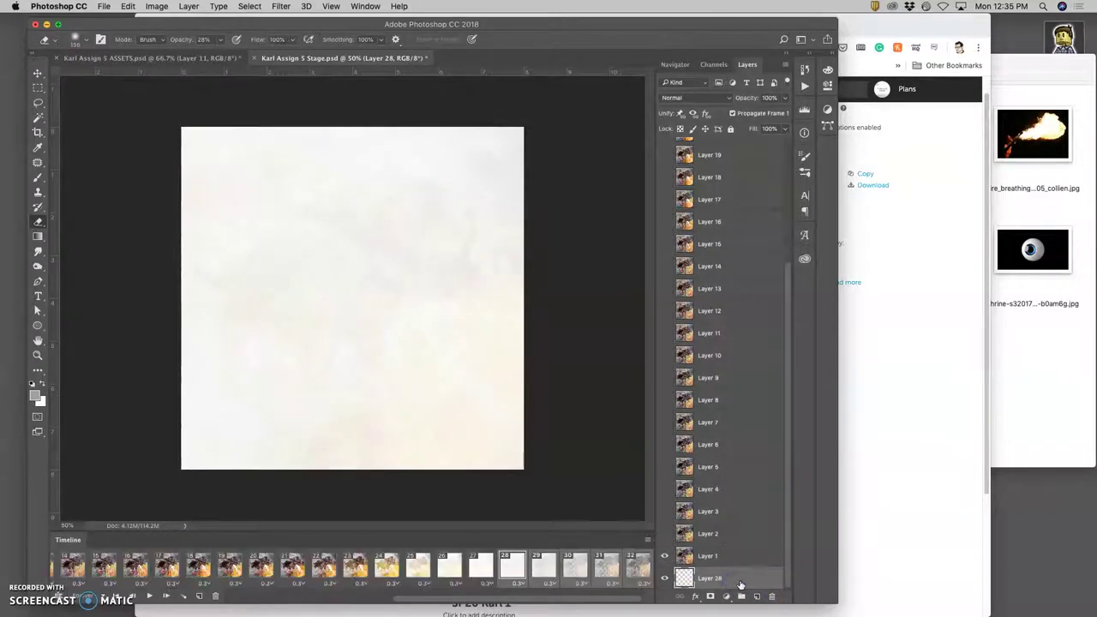
- Fill the new Layer 28 with solid white using Edit > Fill
left_click(128, 6)
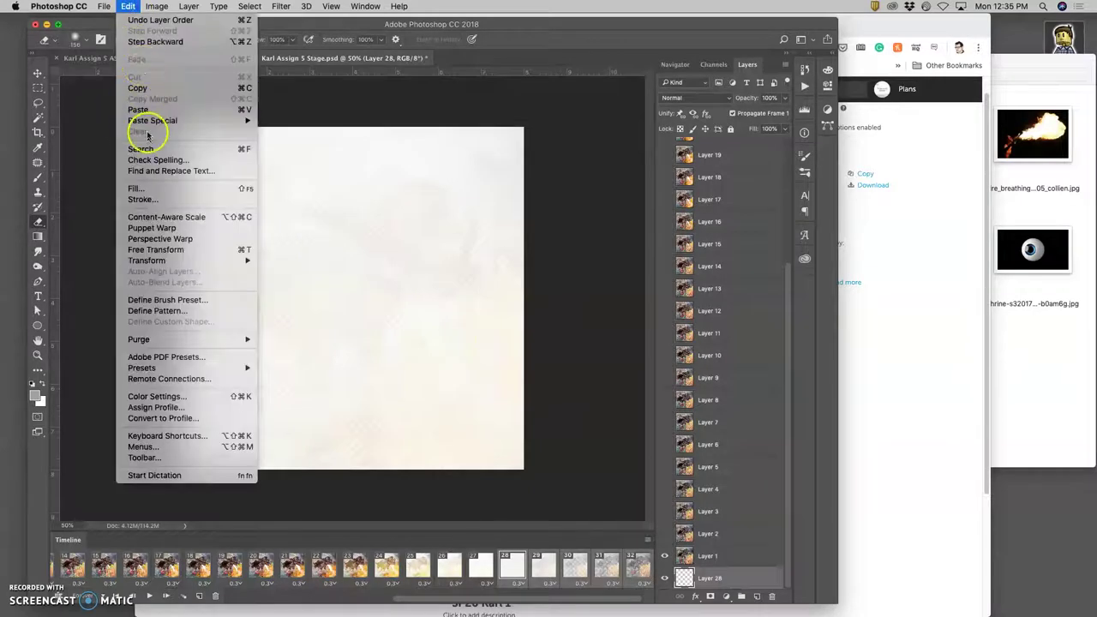
left_click(137, 188)
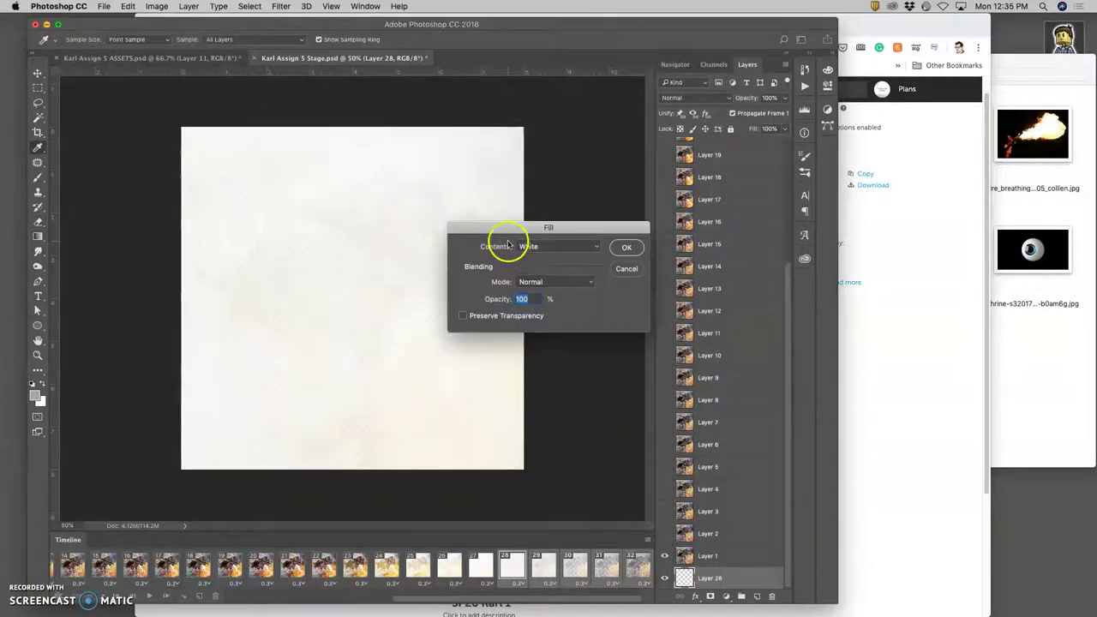
left_click(627, 247)
key("e")
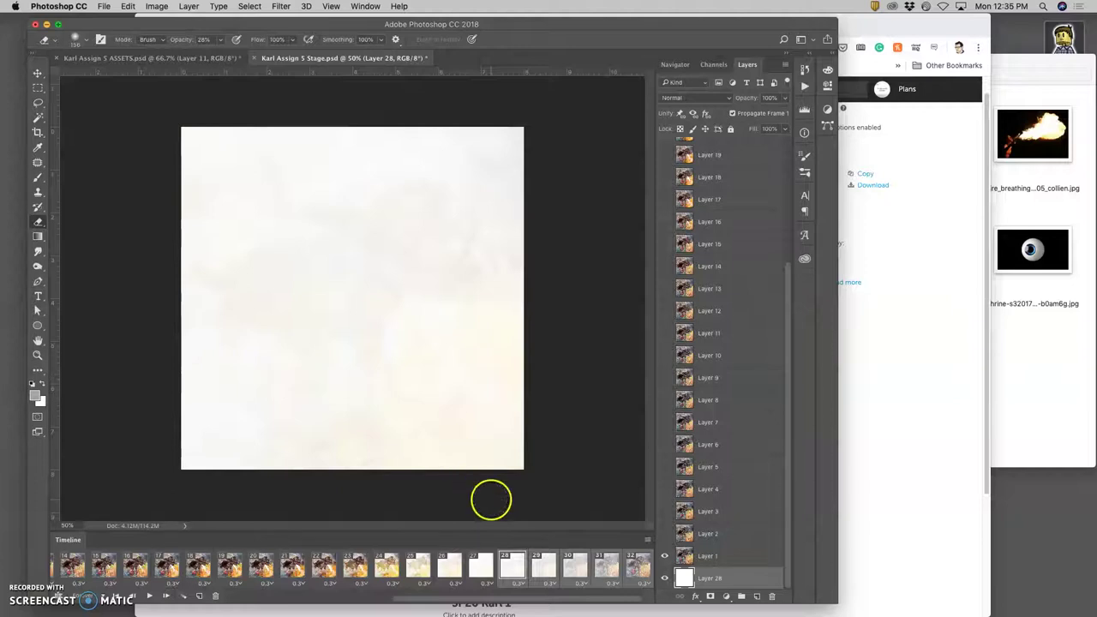
scroll(291, 574, "left", 10)
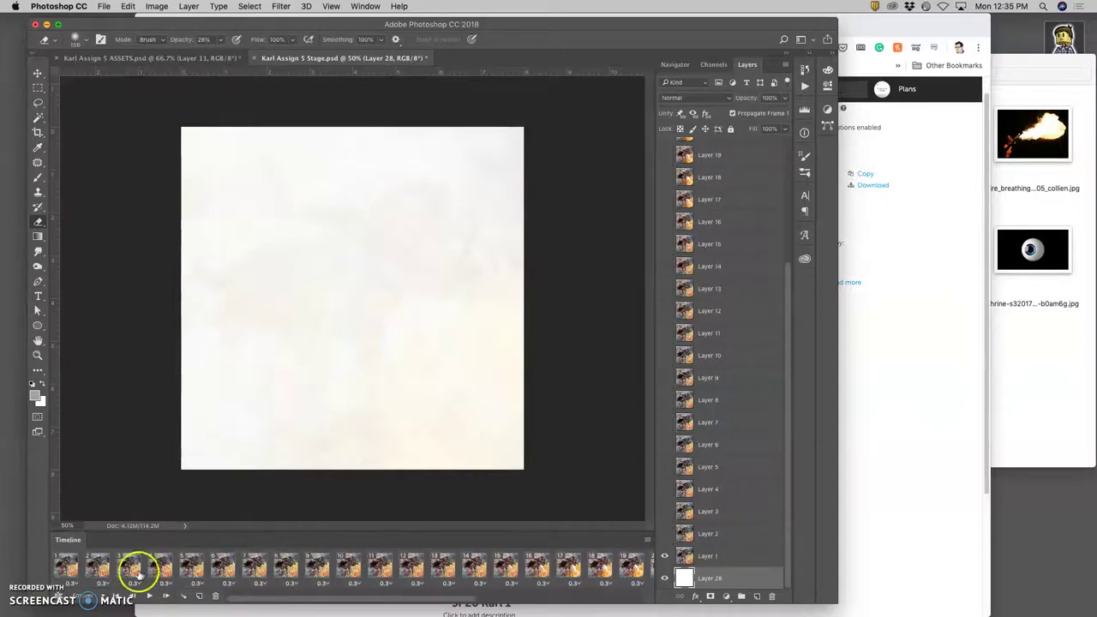
- Play the animation from frame 15 to review the fire-breathing frames
left_click(66, 566)
left_click(504, 566)
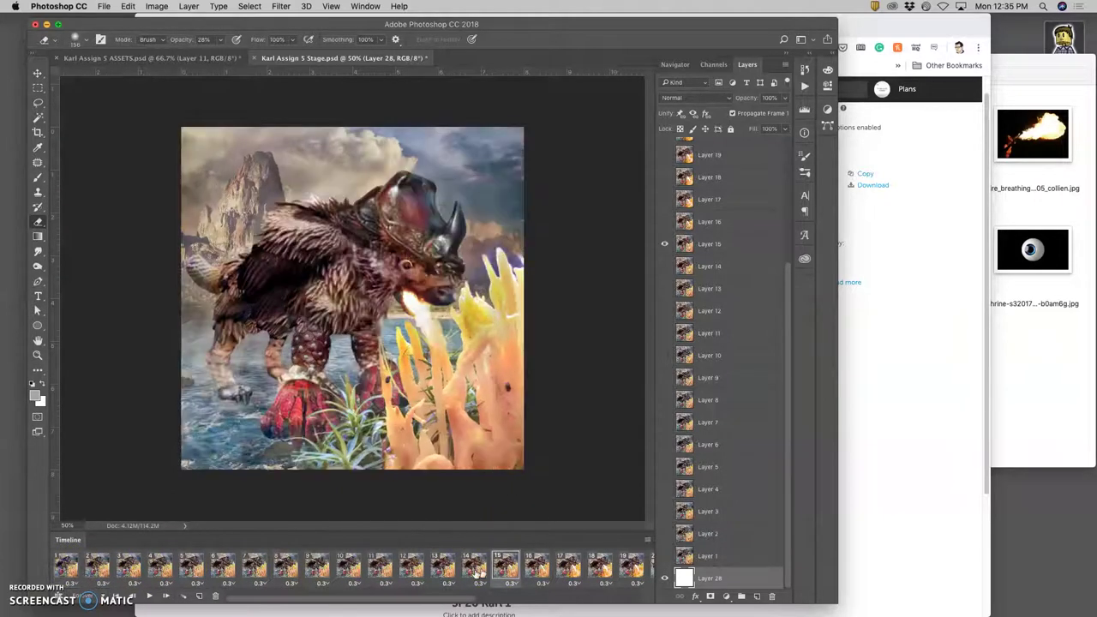
left_click(158, 596)
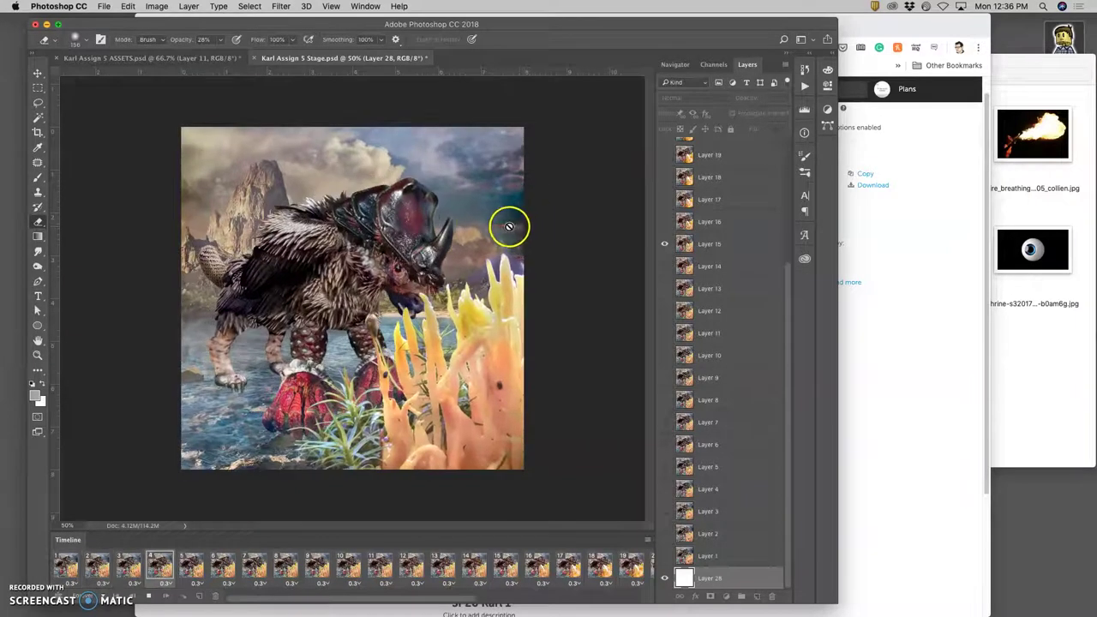
- Save the Stage document with its 32 frames on the white background
left_click(104, 6)
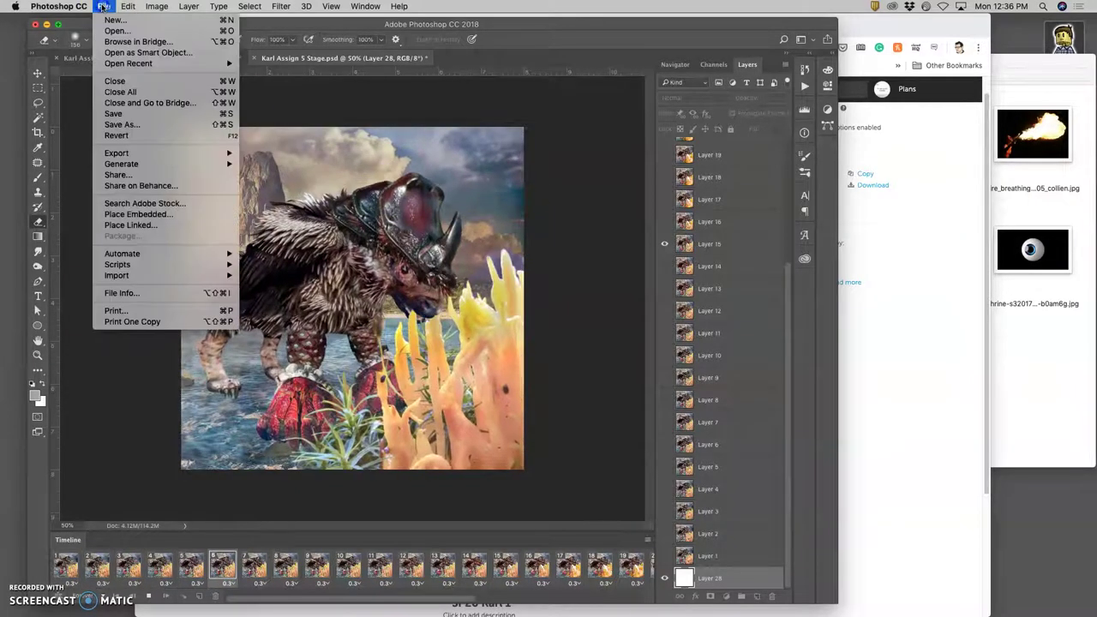
left_click(137, 114)
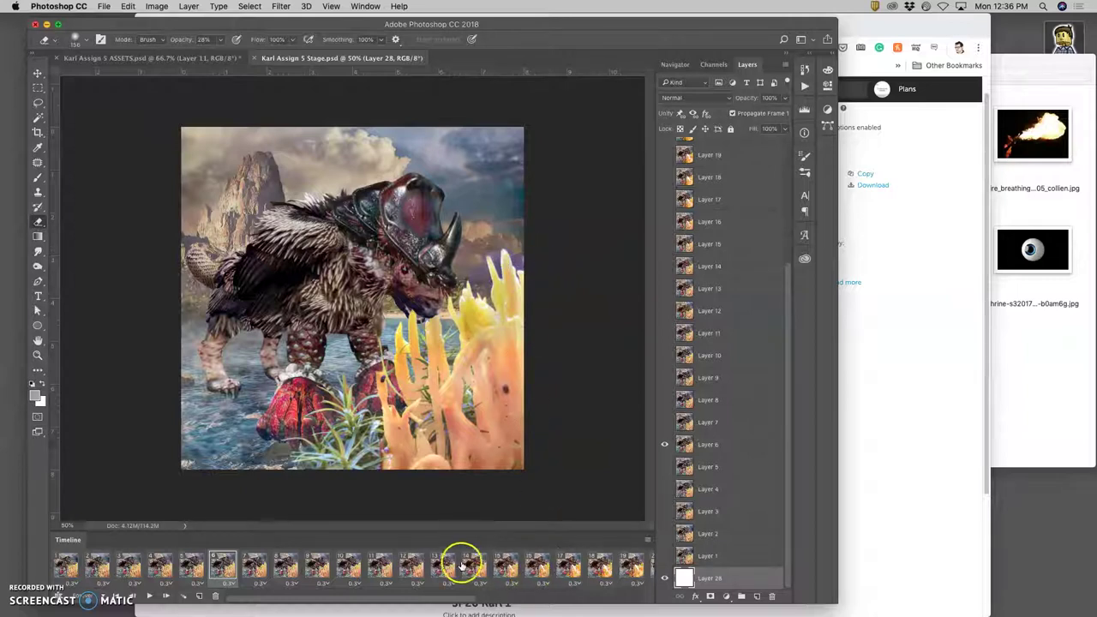
scroll(460, 562, "right", 5)
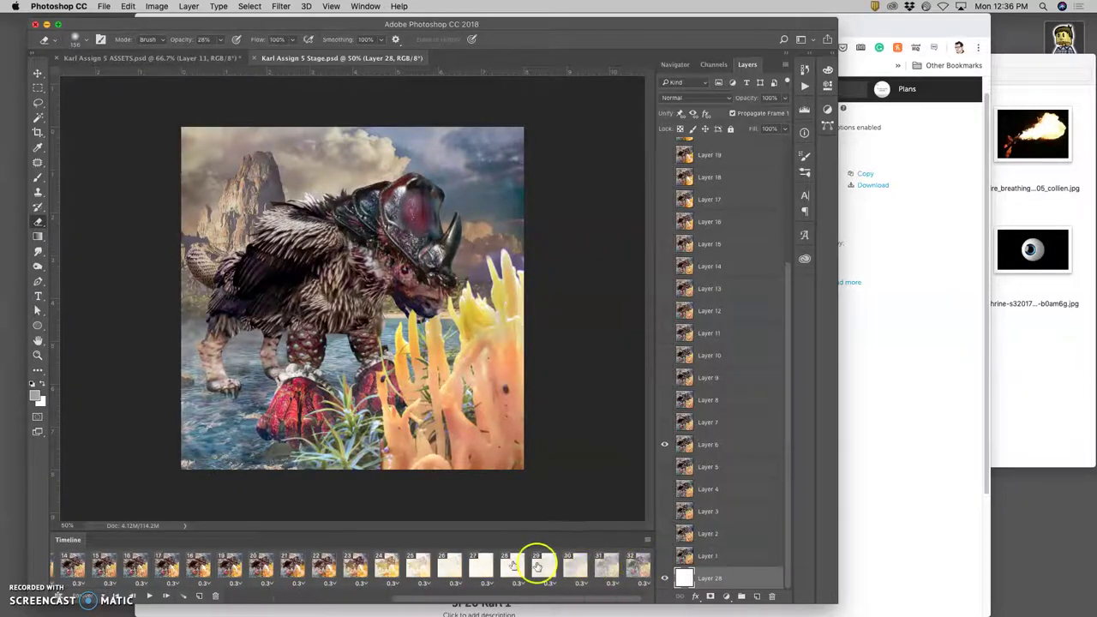
- Open Save for Web (Legacy) and move the dialog higher on screen
left_click(103, 6)
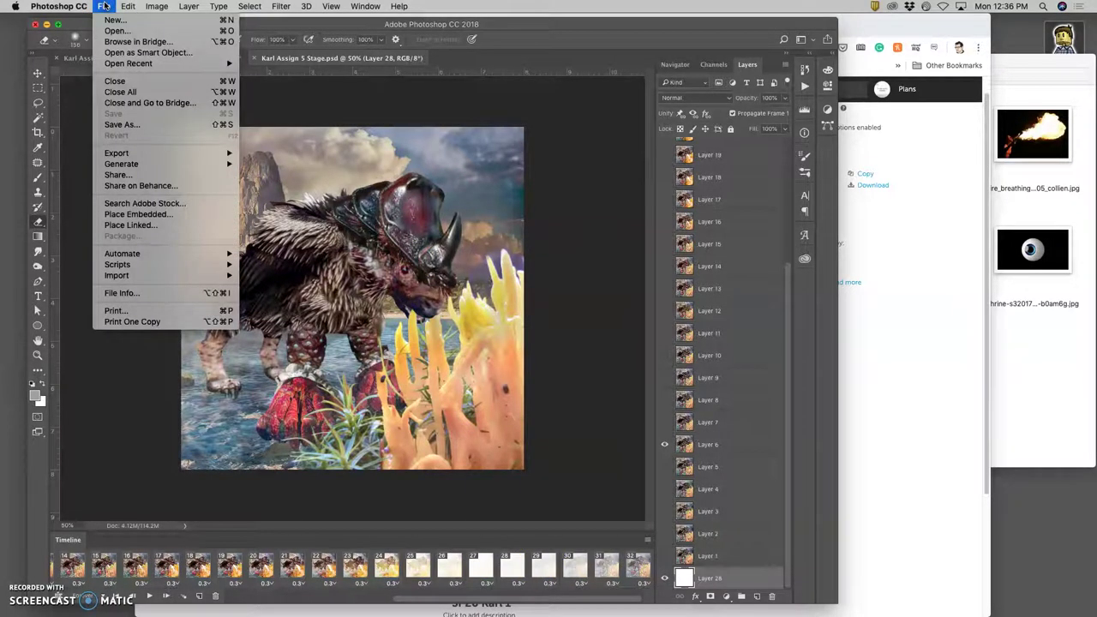
mouse_move(143, 154)
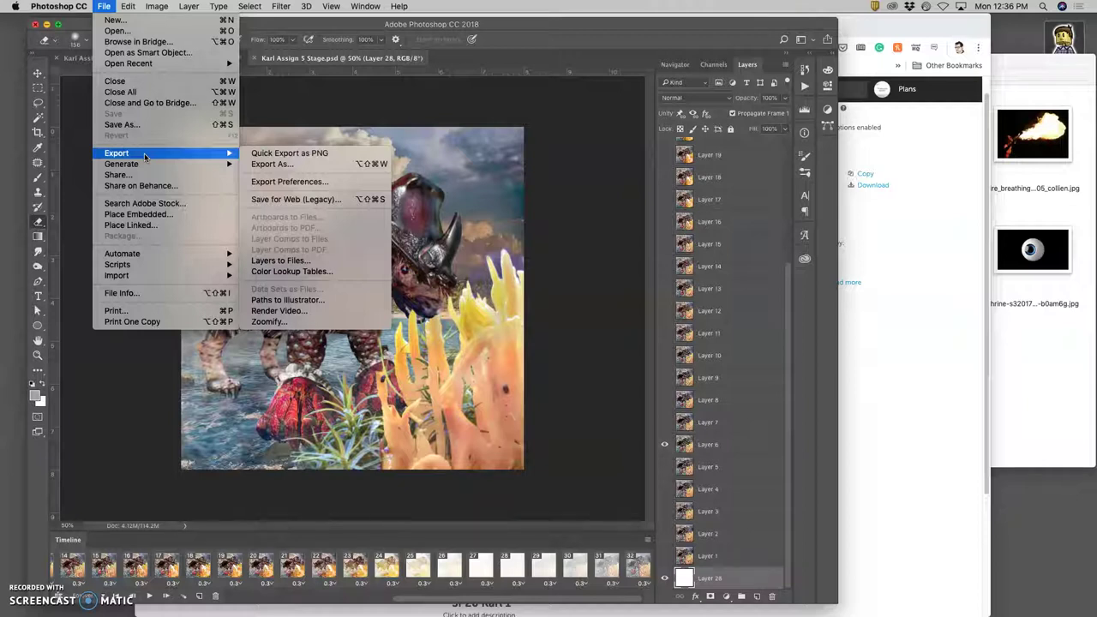
left_click(271, 201)
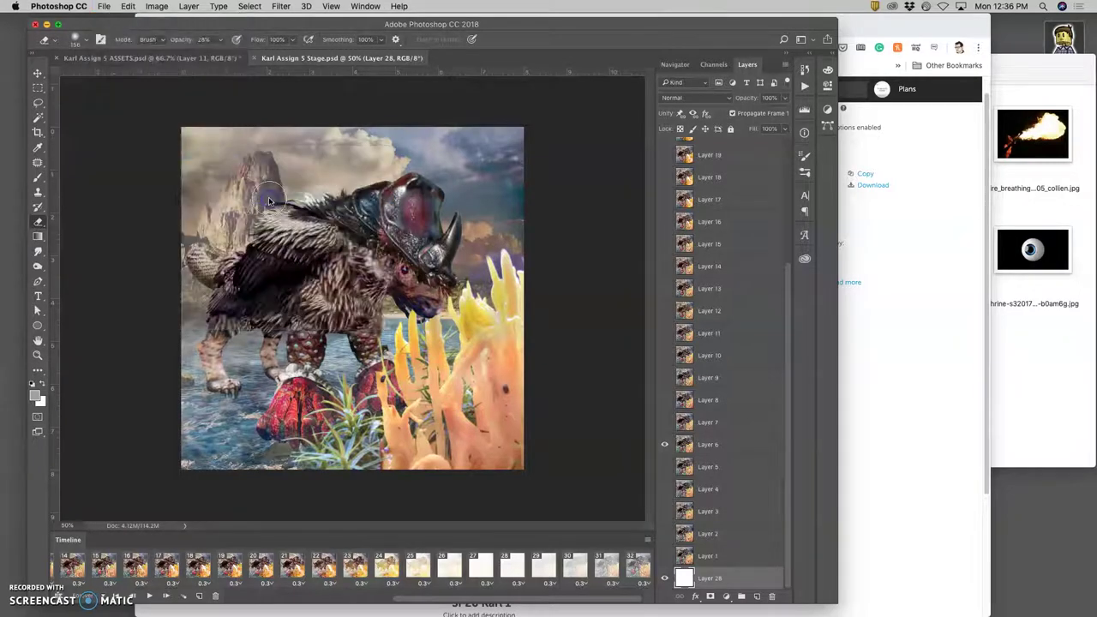
left_click(345, 206)
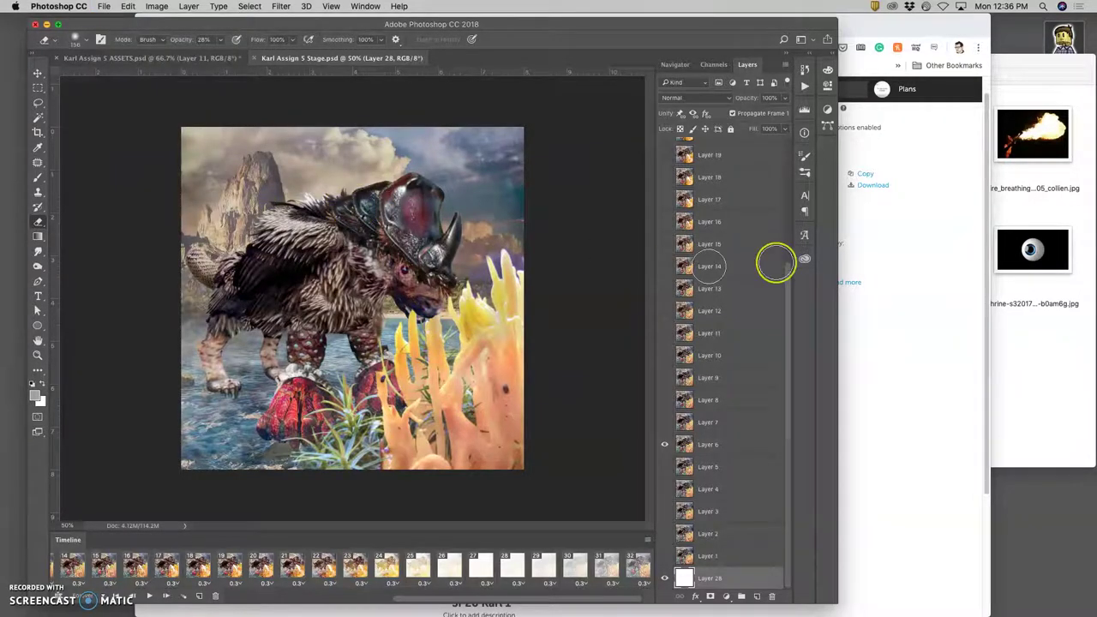
left_click(439, 259)
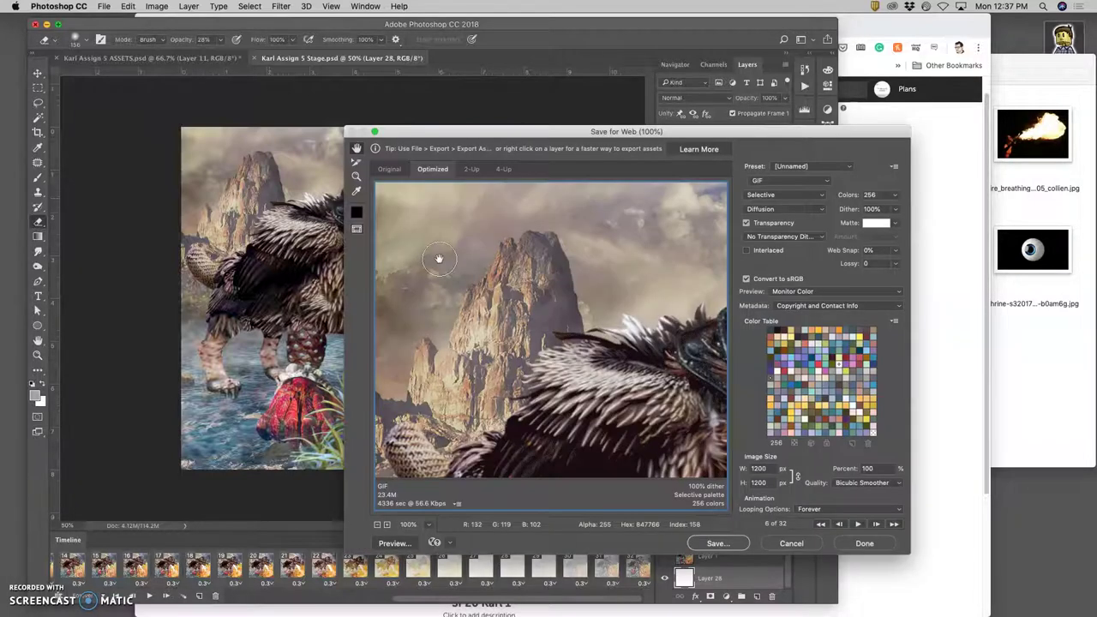
left_click_drag(736, 149, 613, 26)
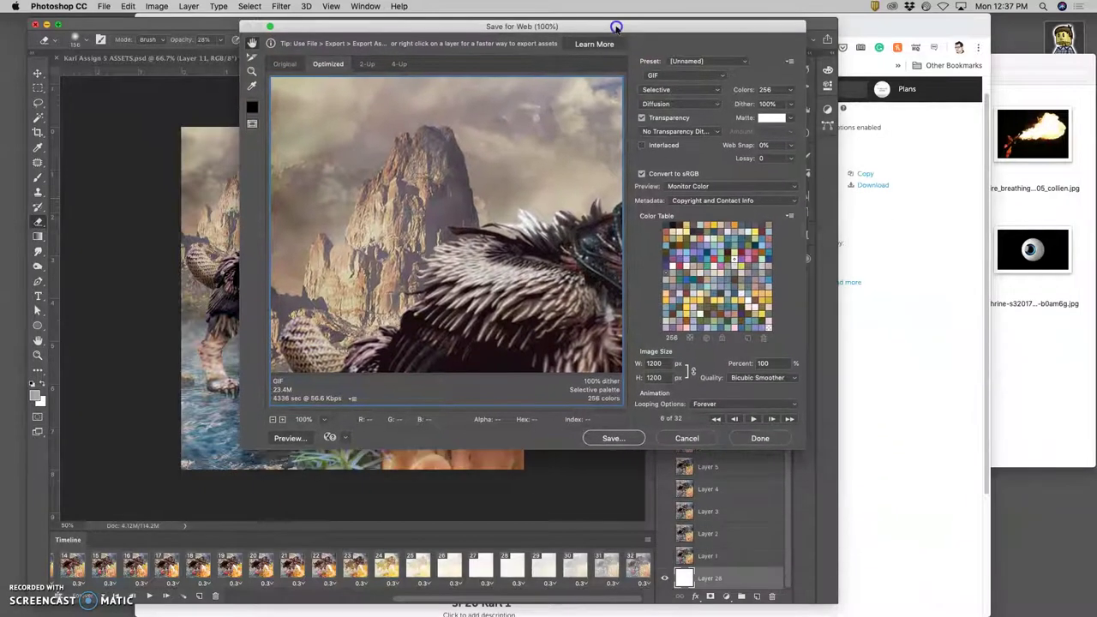
- Zoom the preview to 33.3%, keep 256 colours and play the looping GIF preview
left_click(272, 420)
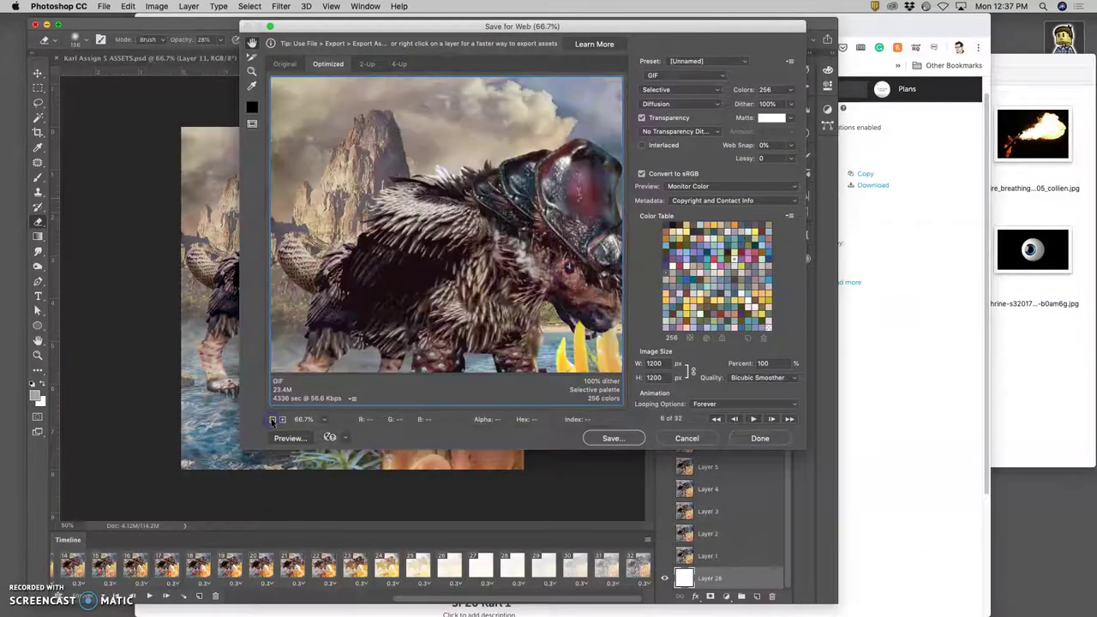
left_click(271, 420)
left_click(272, 420)
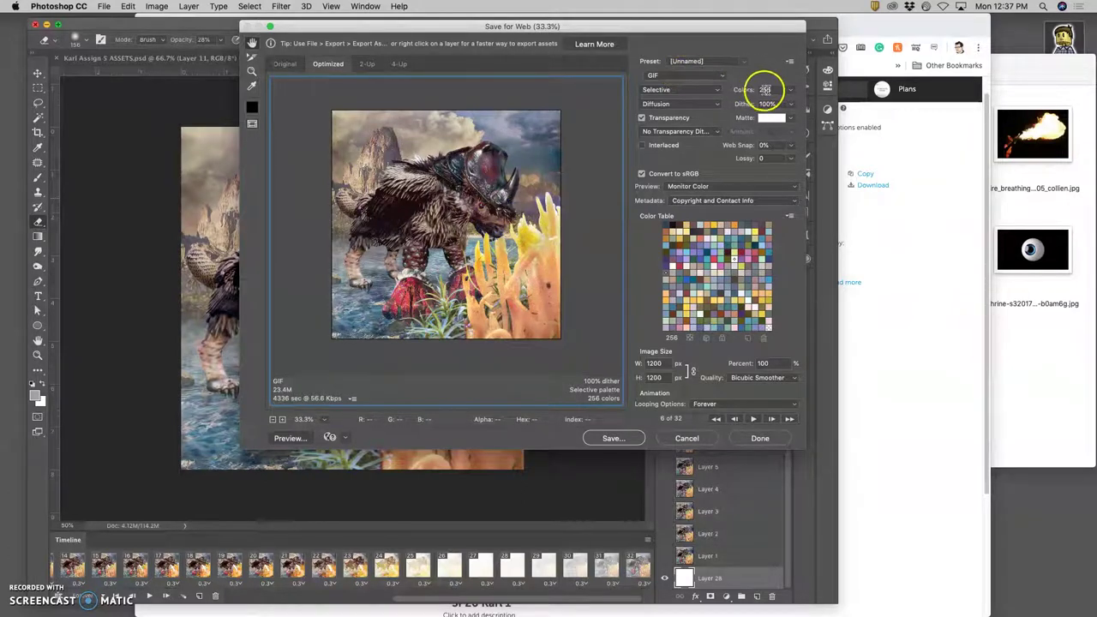
left_click(790, 90)
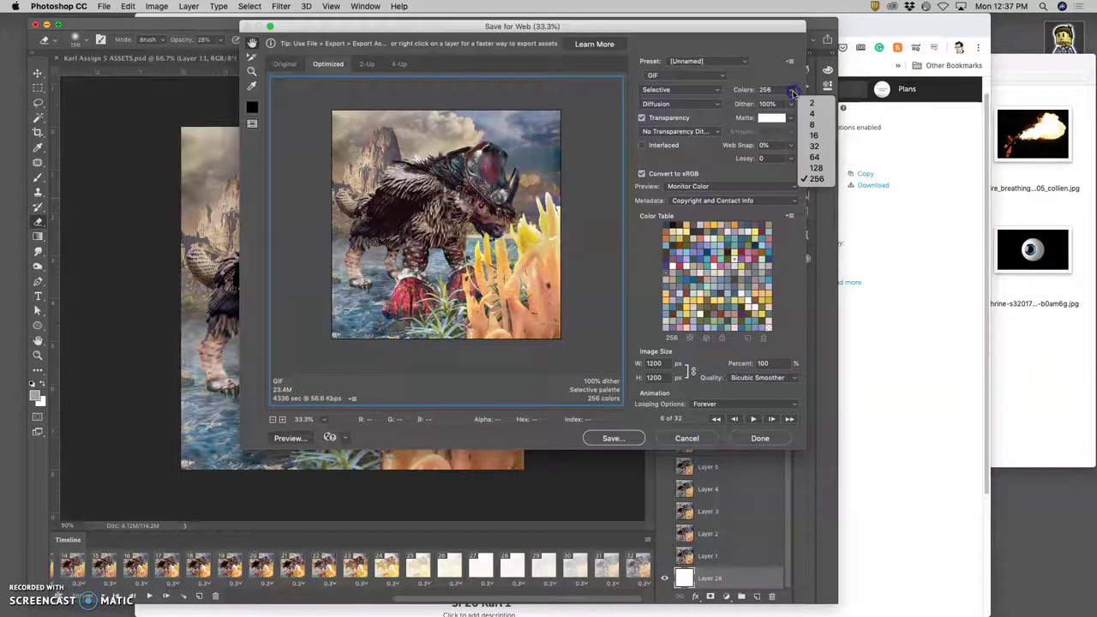
left_click(826, 181)
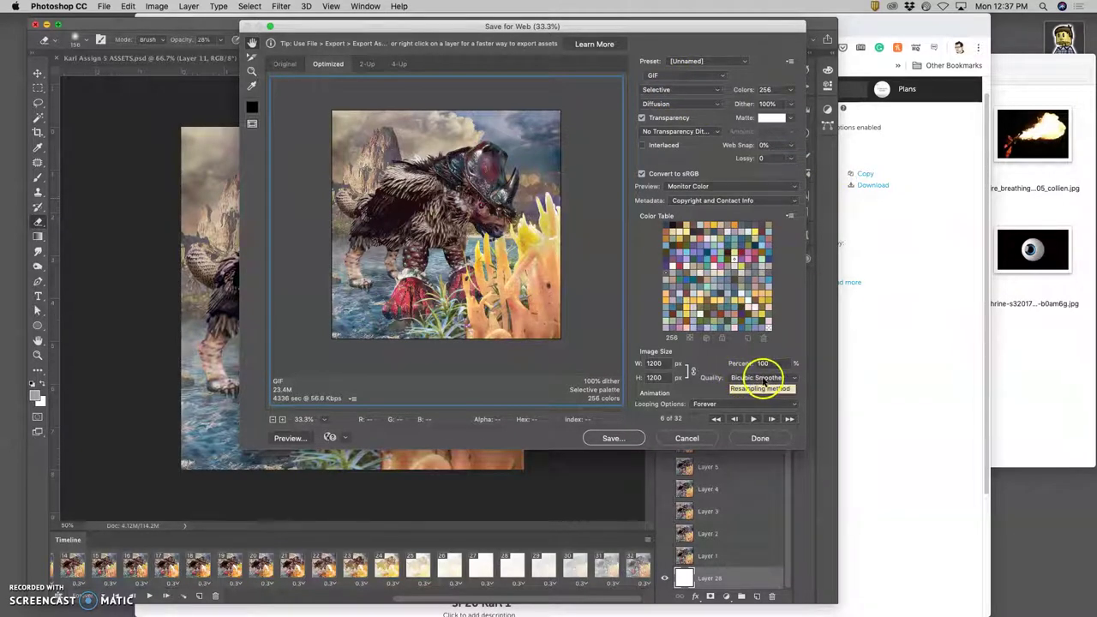
left_click(753, 419)
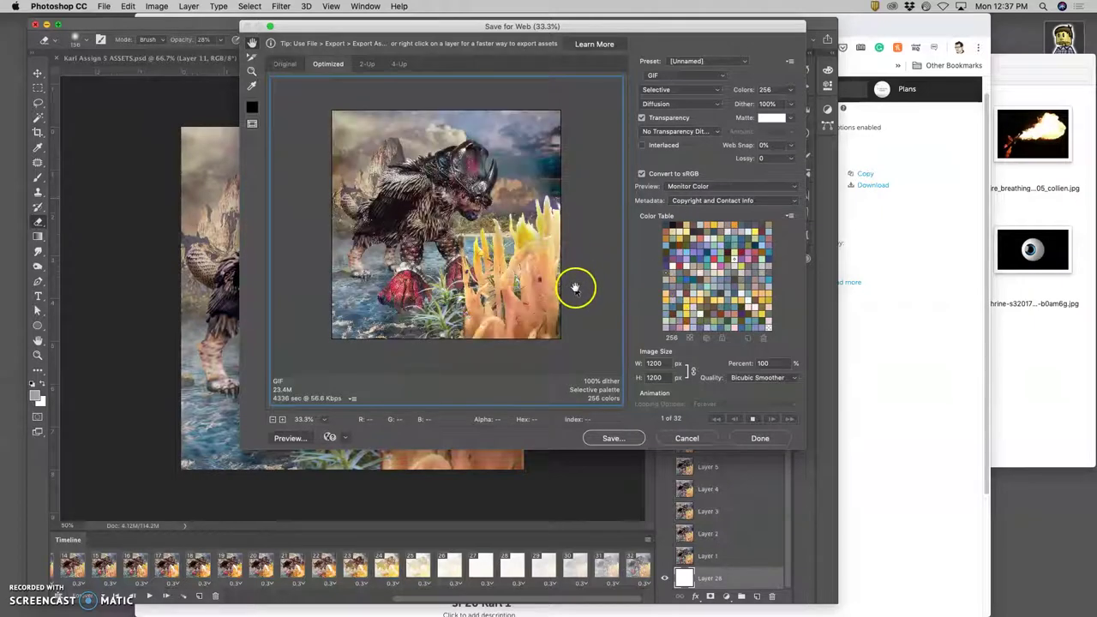
- Save the GIF to the Desktop under the Stage name with '-1' appended
left_click(614, 439)
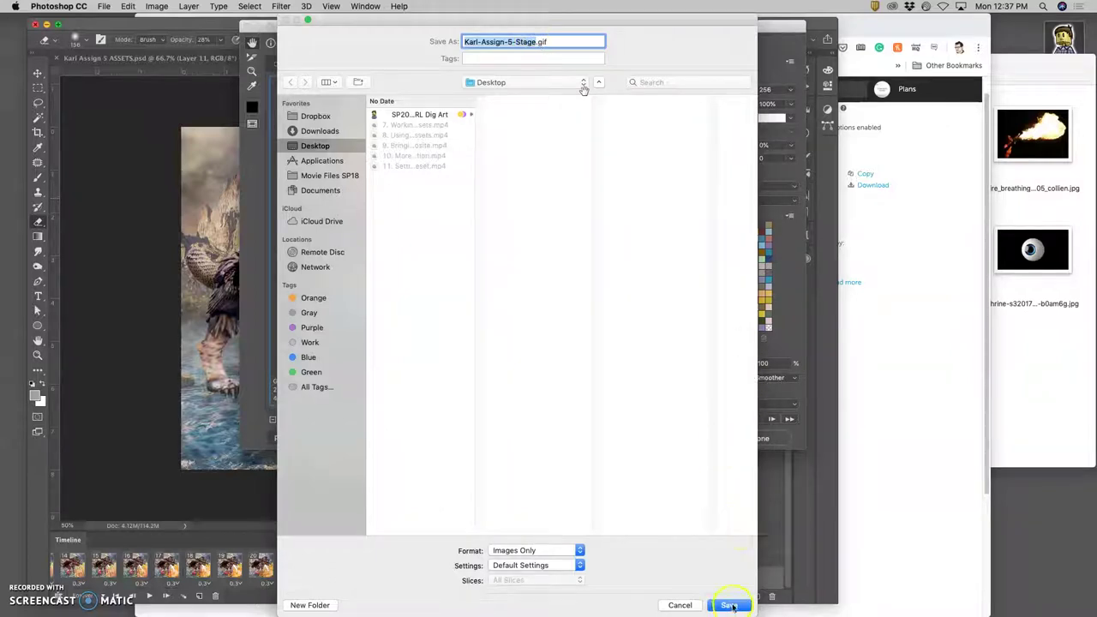
key("Right")
type("-1")
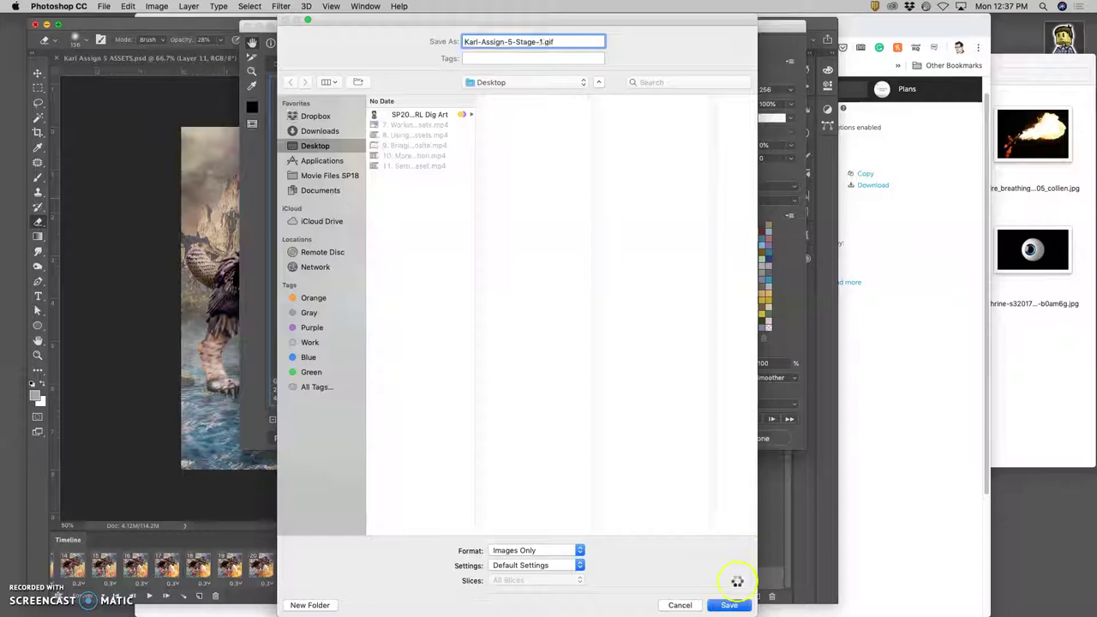
left_click(184, 467)
left_click(176, 473)
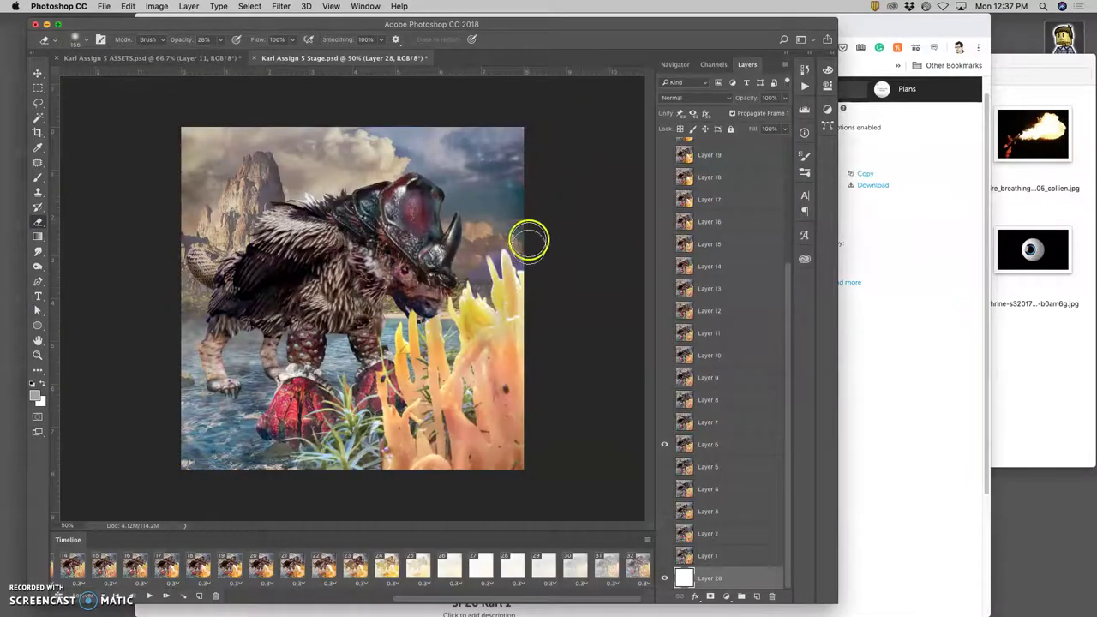
- Replay the animation from frame 1 and zoom in on the canvas
left_click(149, 555)
scroll(147, 558, "left", 10)
left_click(74, 564)
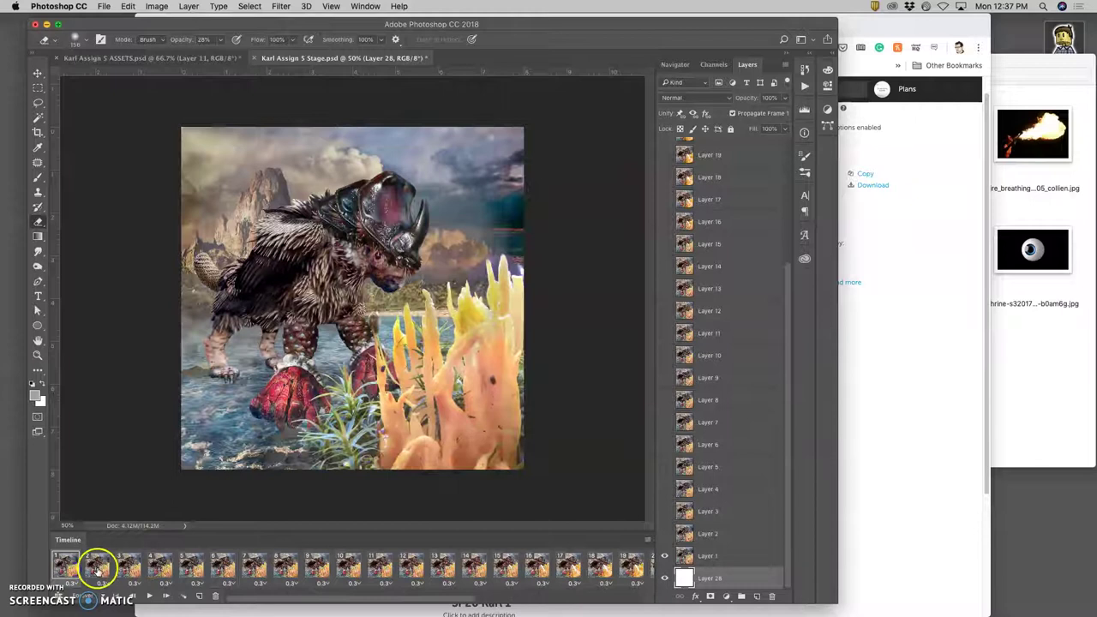
left_click(148, 598)
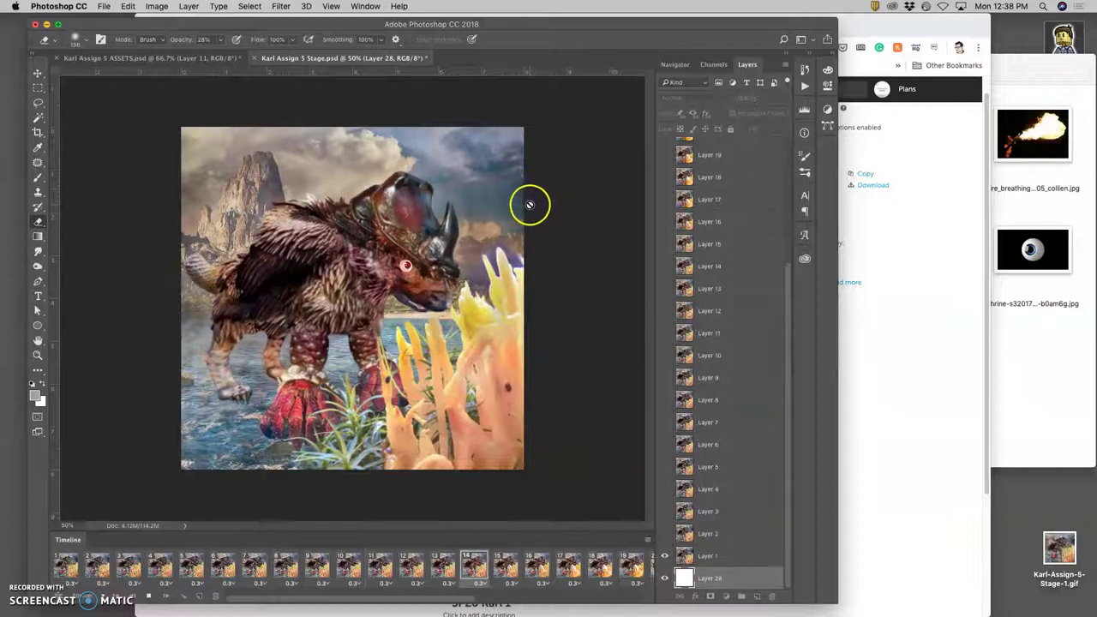
key("super+equal")
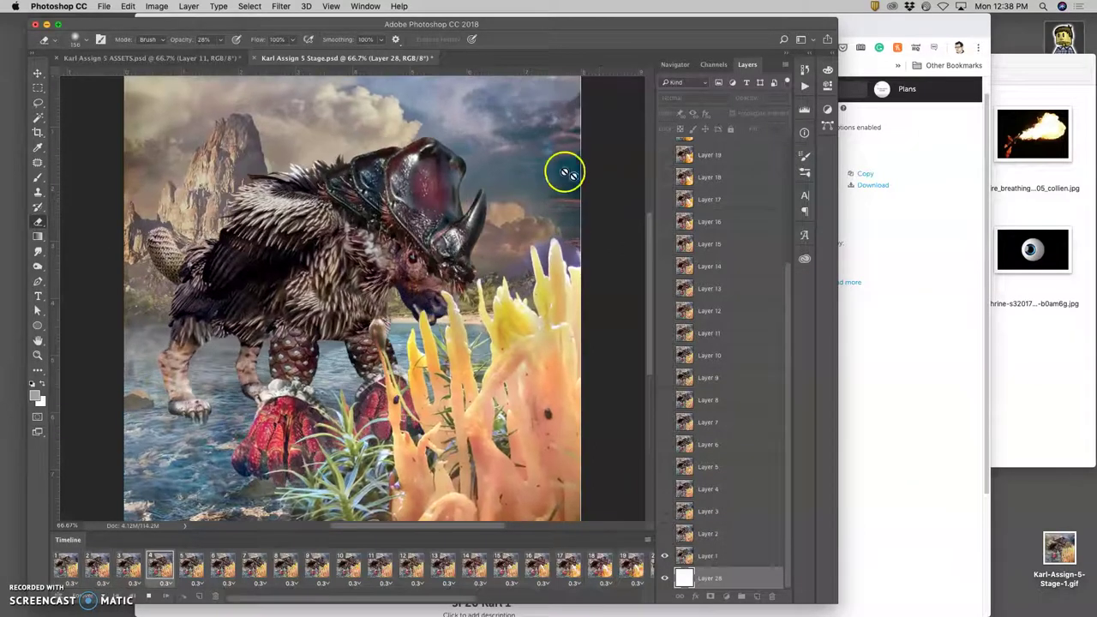
left_click_drag(563, 171, 580, 167)
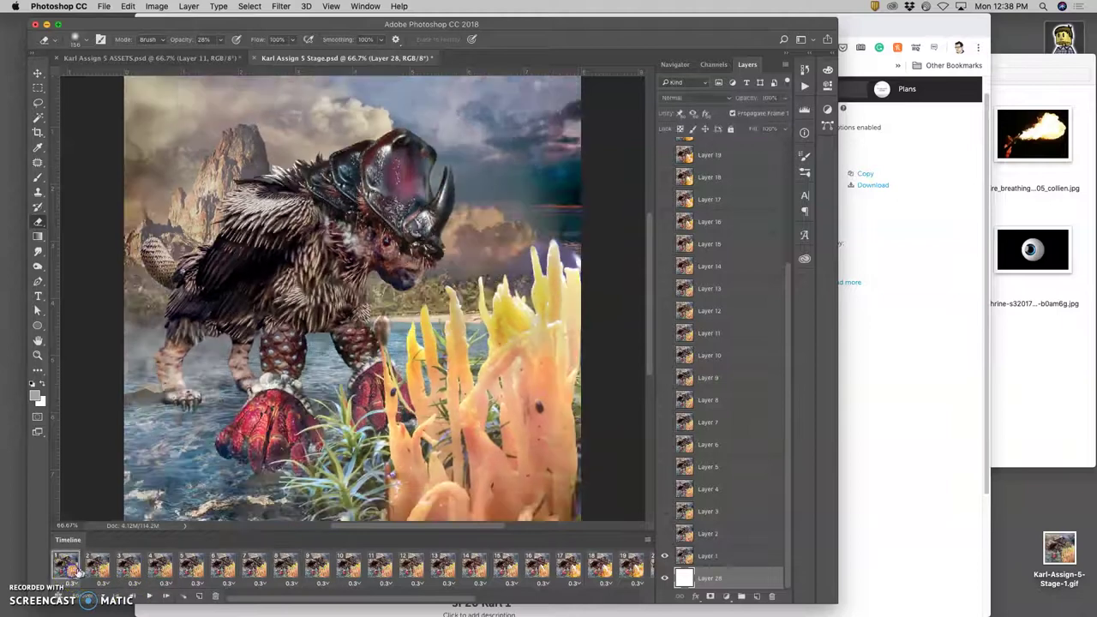
left_click(158, 553)
left_click(150, 595)
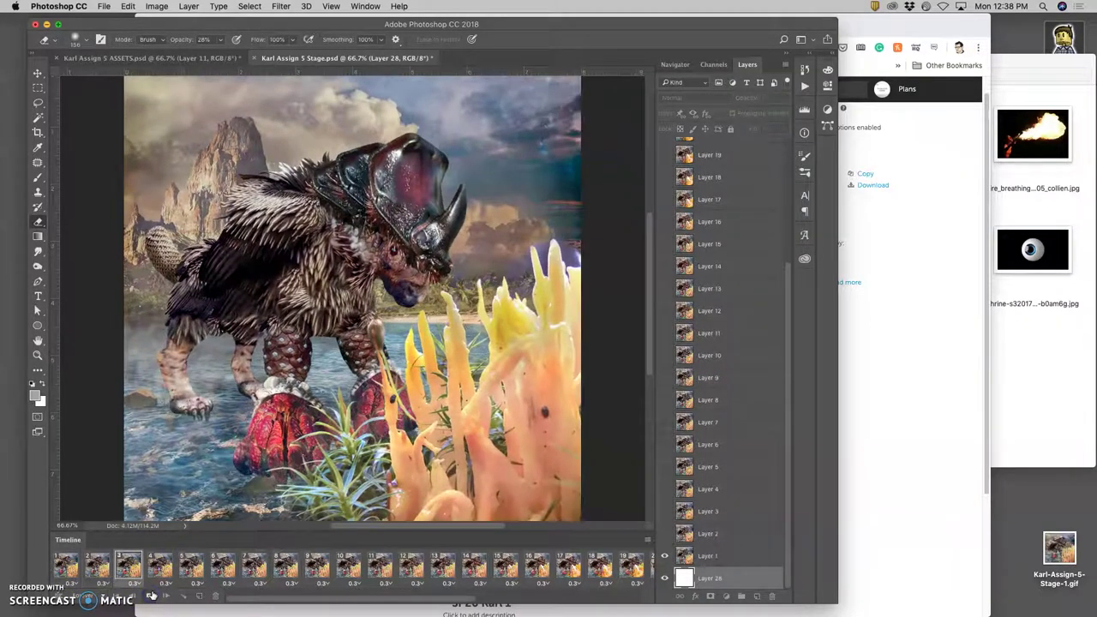
left_click(483, 350)
- Drag a vertical guide to the image's right edge and nudge it to 7.99 in
left_click(570, 250)
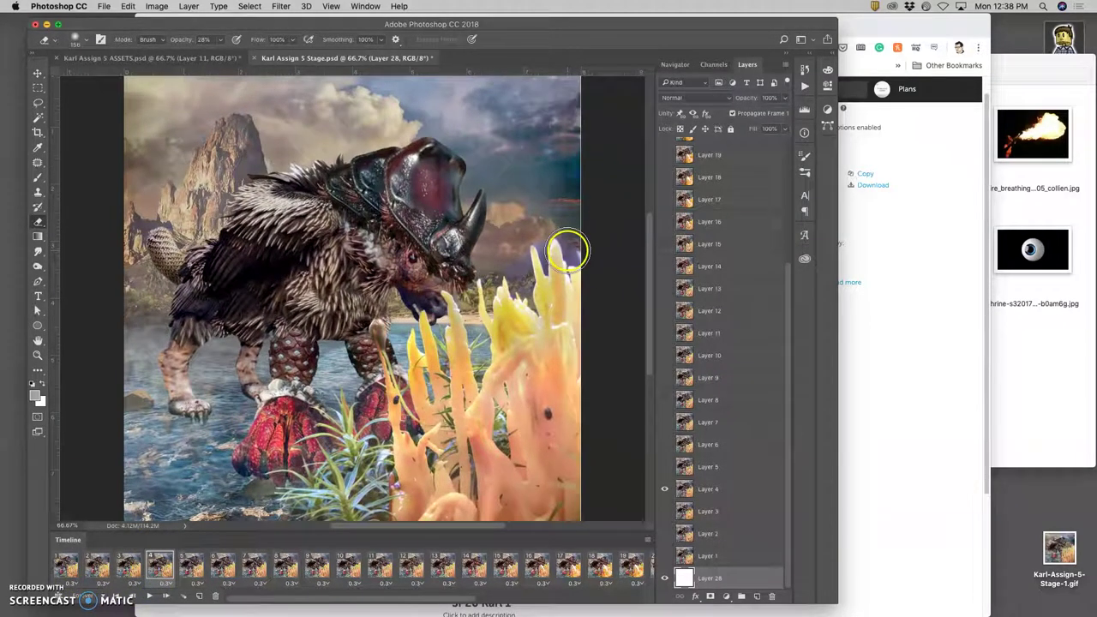
scroll(569, 250, "up", 5)
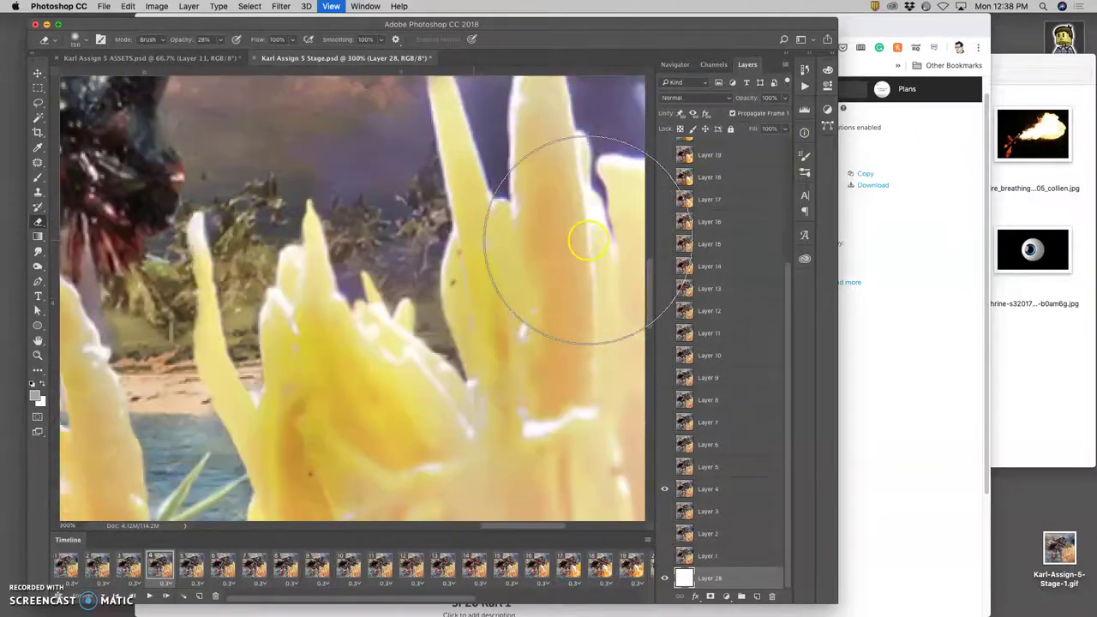
scroll(514, 242, "up", 5)
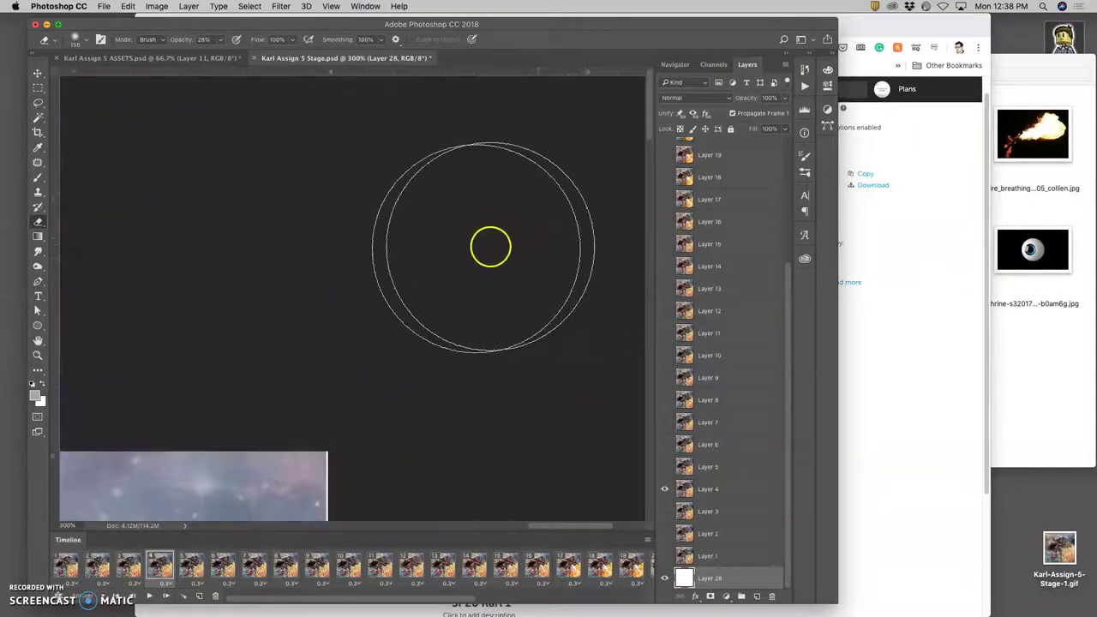
left_click_drag(56, 238, 323, 301)
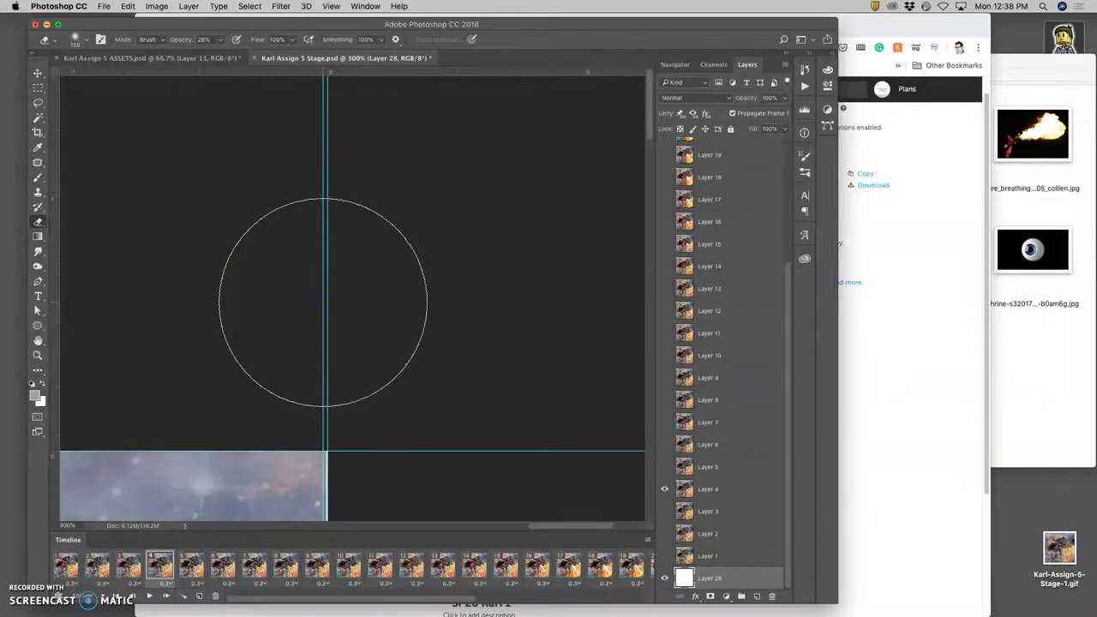
key("super+equal")
key("super+equal")
key("super+equal")
key("super+equal")
scroll(331, 306, "down", 5)
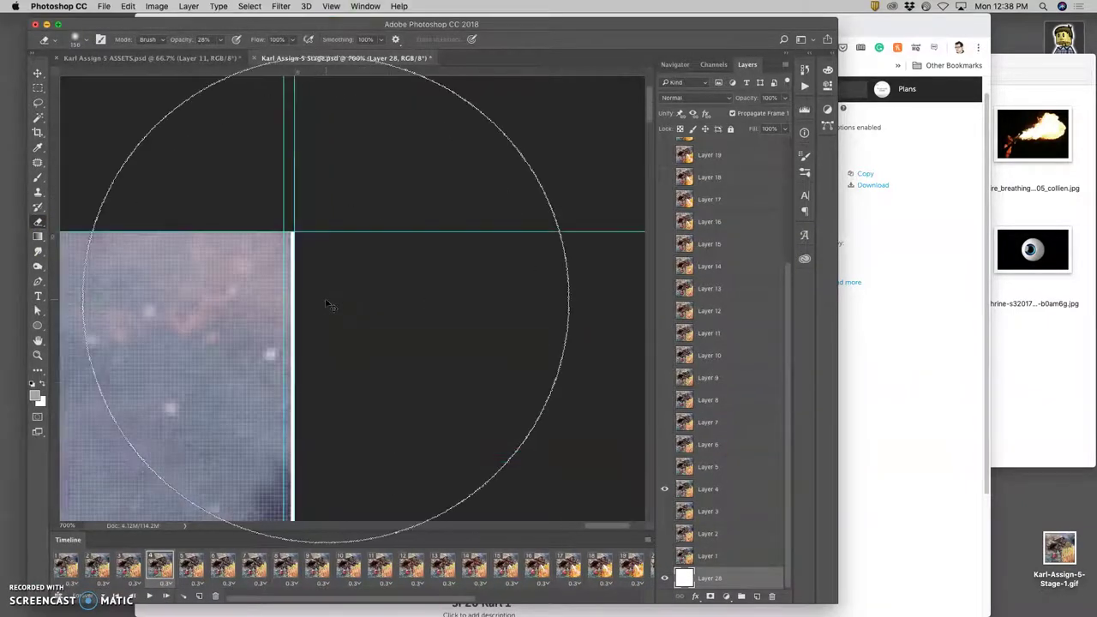
left_click(36, 73)
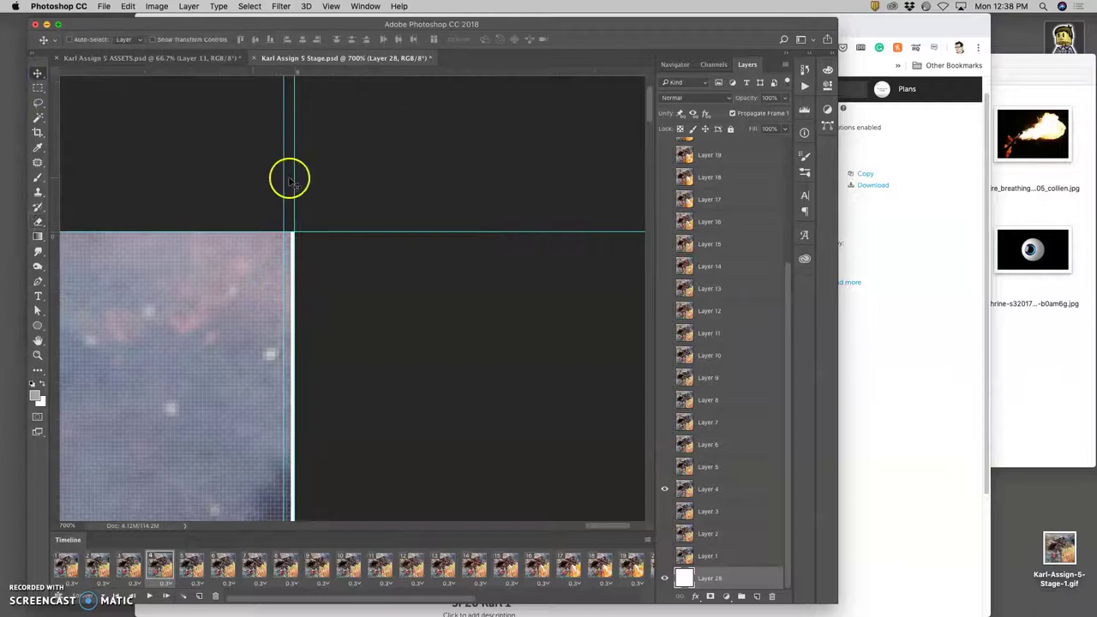
left_click_drag(283, 177, 289, 176)
- Crop the image so its right edge ends at the 7.99 in guide
key("super+minus")
key("super+minus")
key("super+minus")
key("super+minus")
key("super+minus")
key("super+minus")
key("super+minus")
key("super+minus")
key("super+minus")
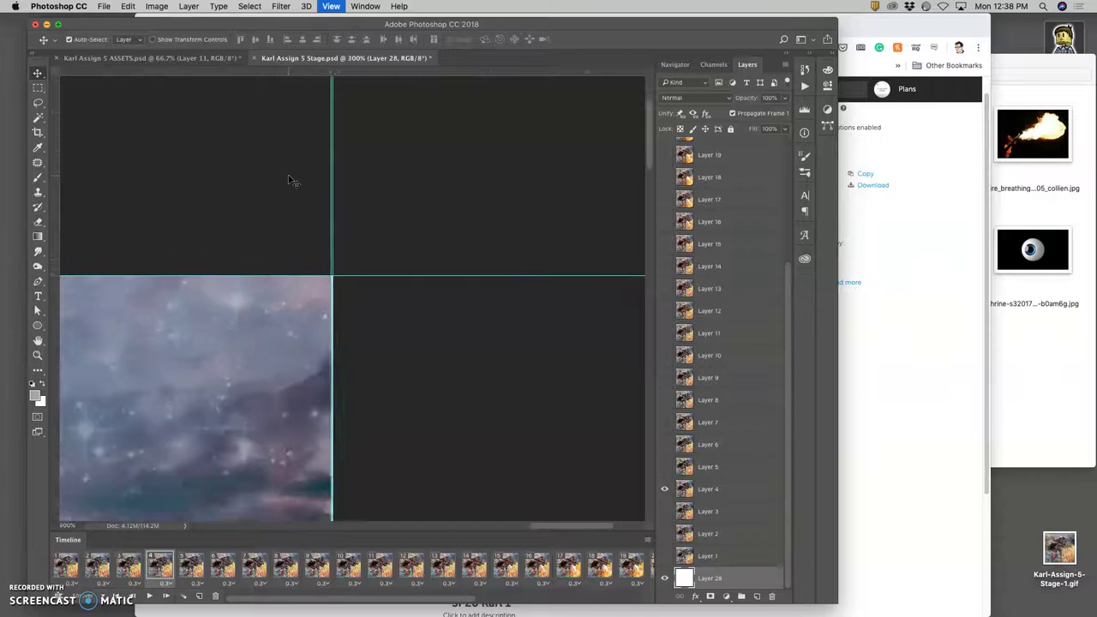
left_click(38, 132)
key("super+plus")
key("super+plus")
key("super+plus")
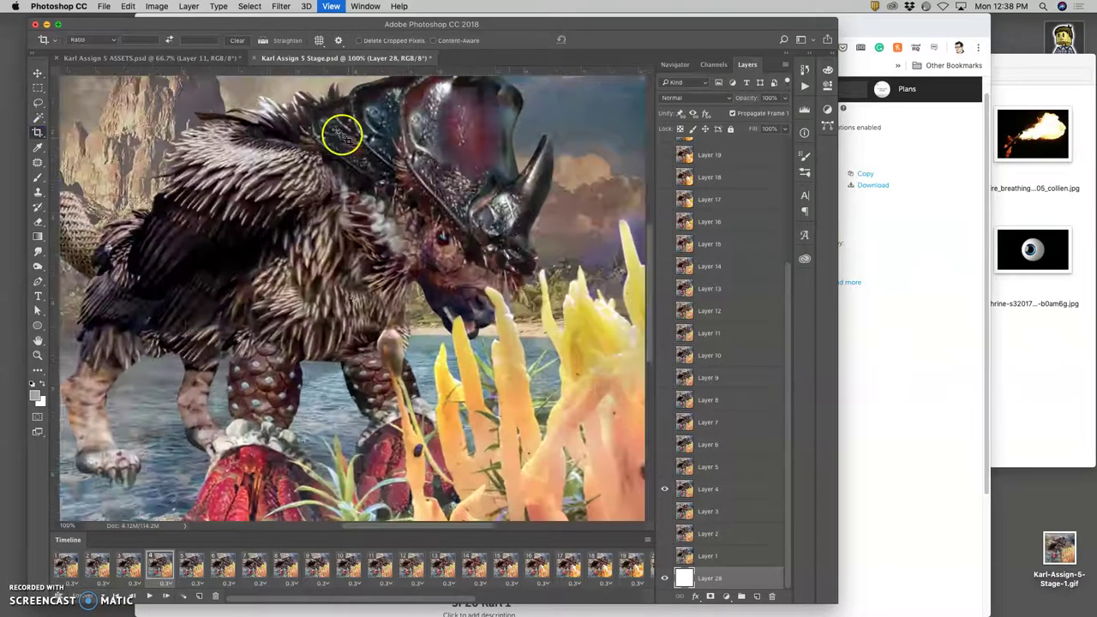
scroll(453, 238, "right", 10)
scroll(448, 238, "up", 10)
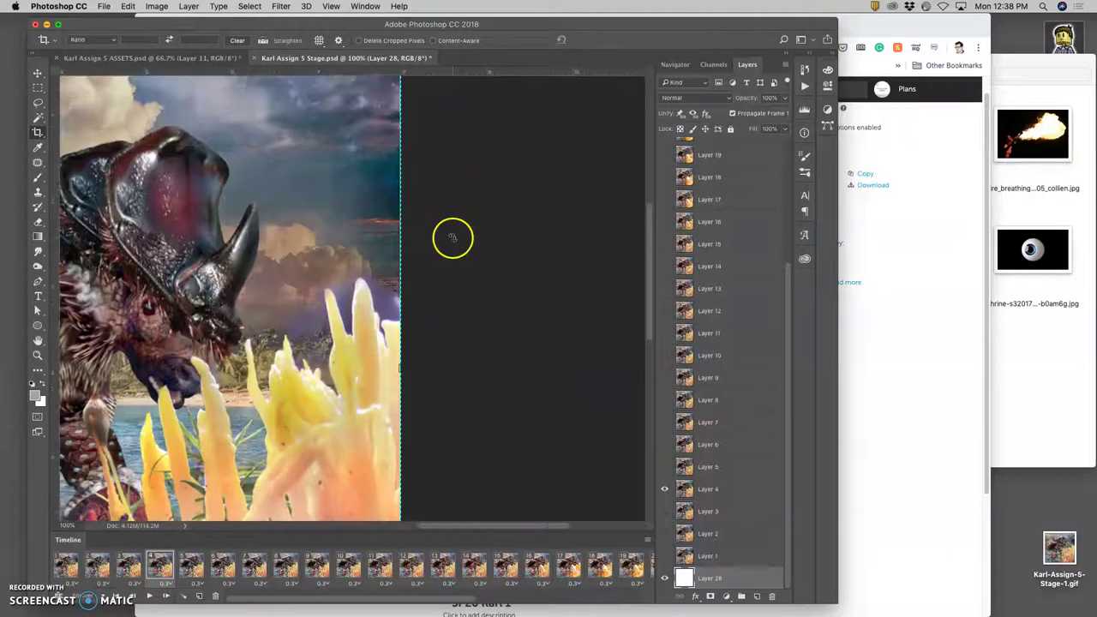
scroll(420, 362, "down", 10)
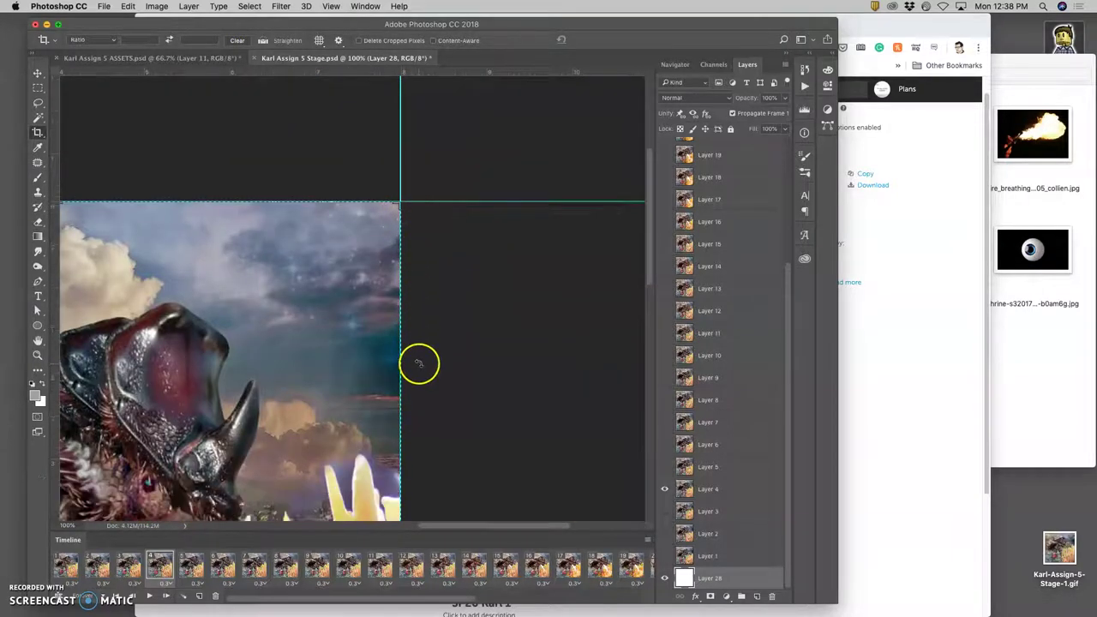
key("super+plus")
key("super+plus")
scroll(424, 367, "down", 5)
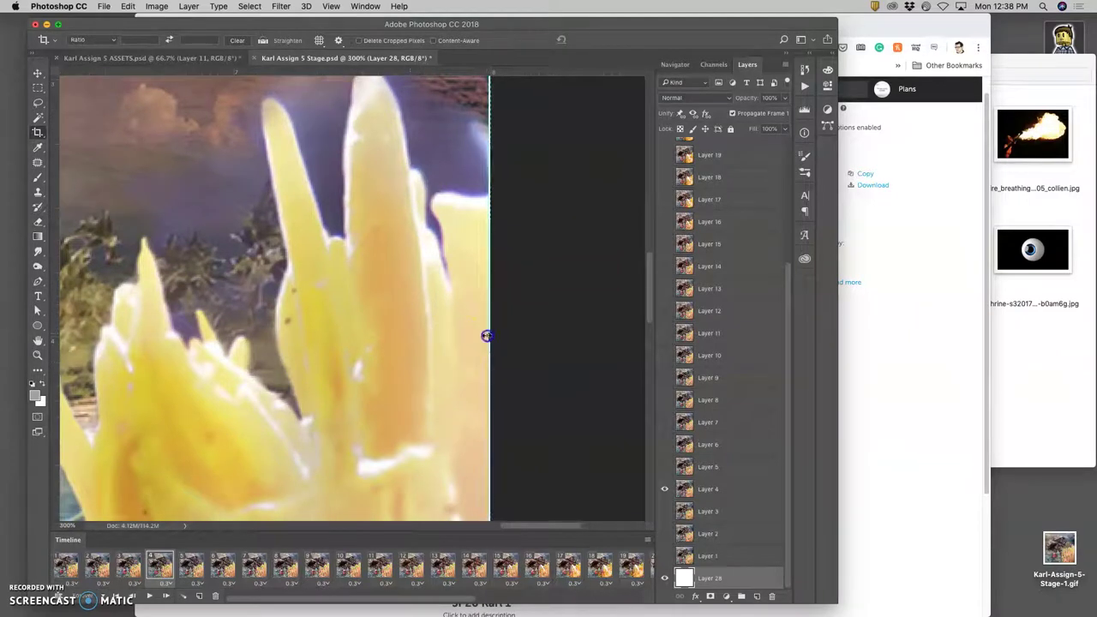
left_click_drag(486, 335, 486, 335)
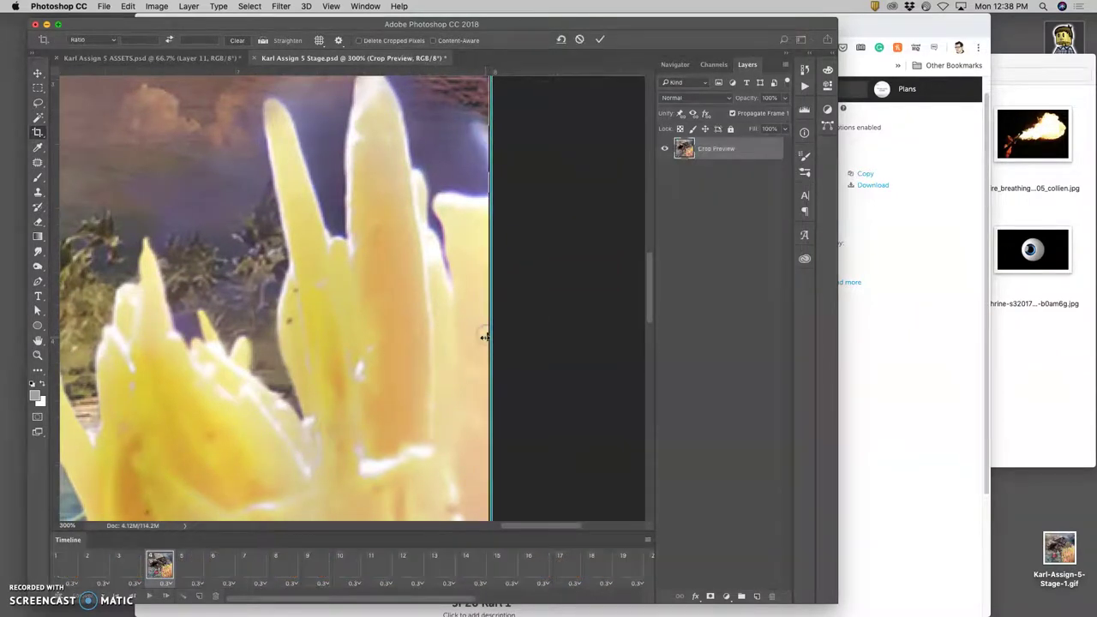
double_click(492, 340)
- Zoom out, hide the guides and play the animation
key("super+minus")
key("super+minus")
key("super+minus")
key("super+minus")
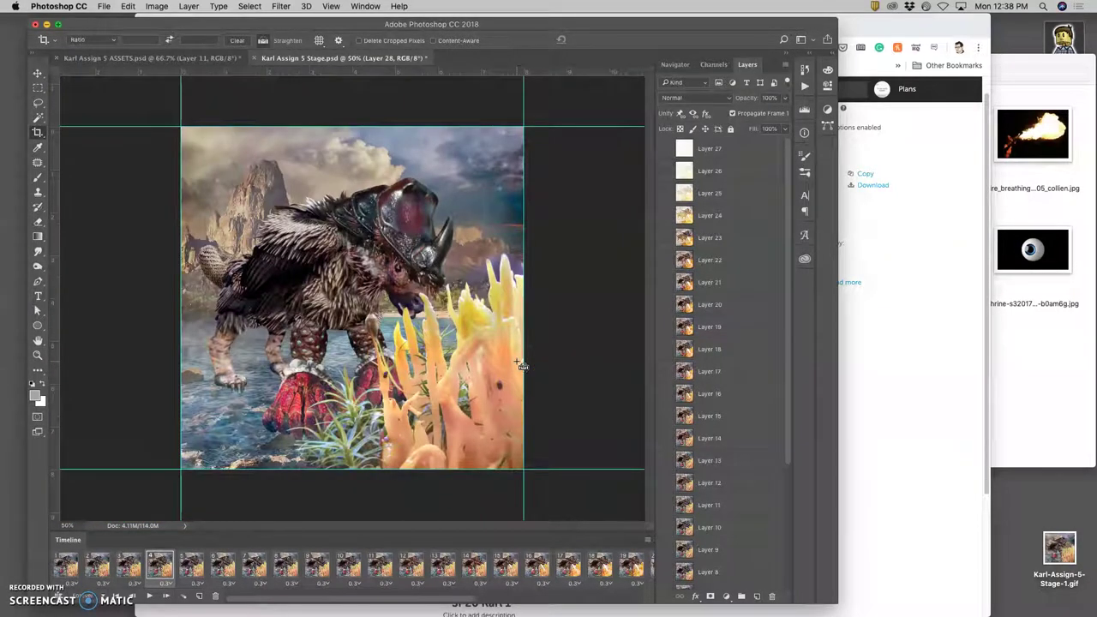
left_click(275, 471)
left_click(150, 595)
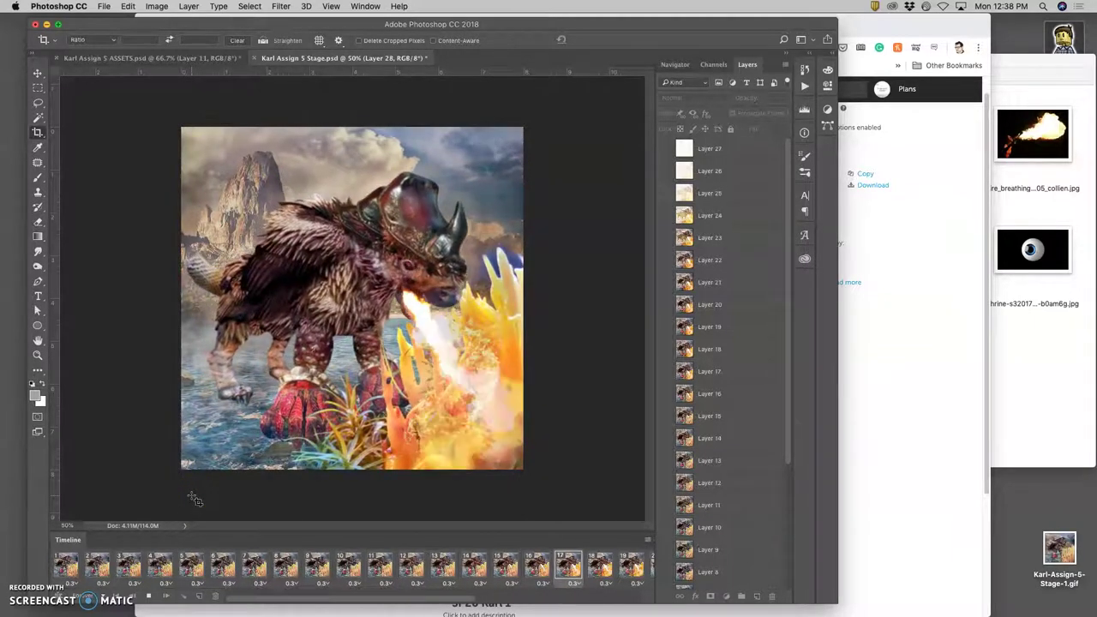
- Stop playback and crop over the whole canvas, deleting the cropped pixels
left_click(151, 596)
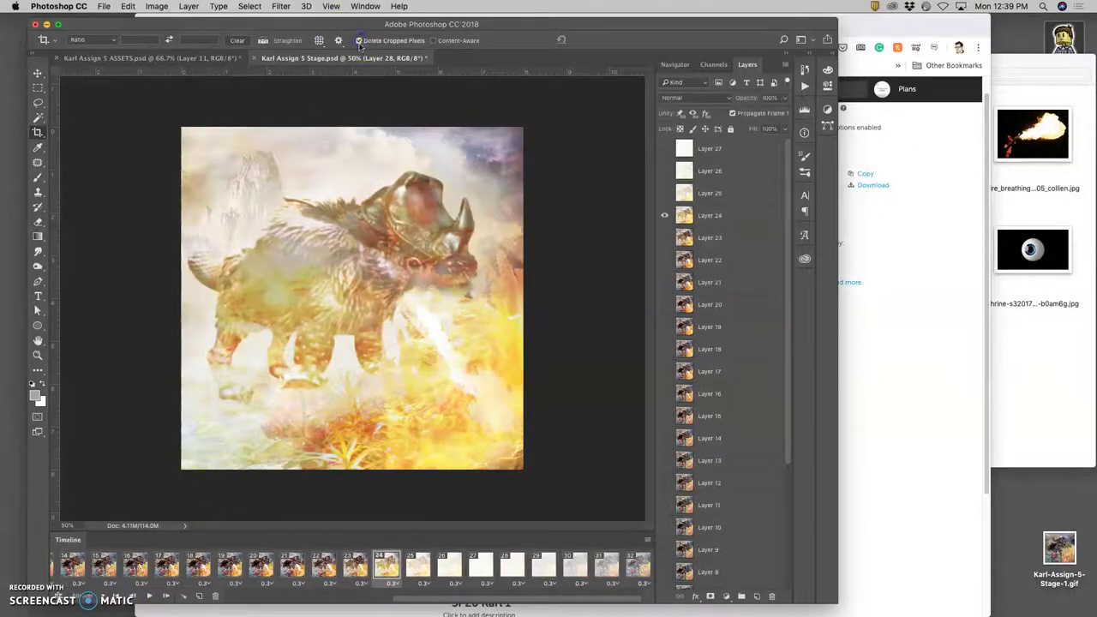
left_click_drag(171, 118, 615, 525)
key("Return")
left_click(342, 294)
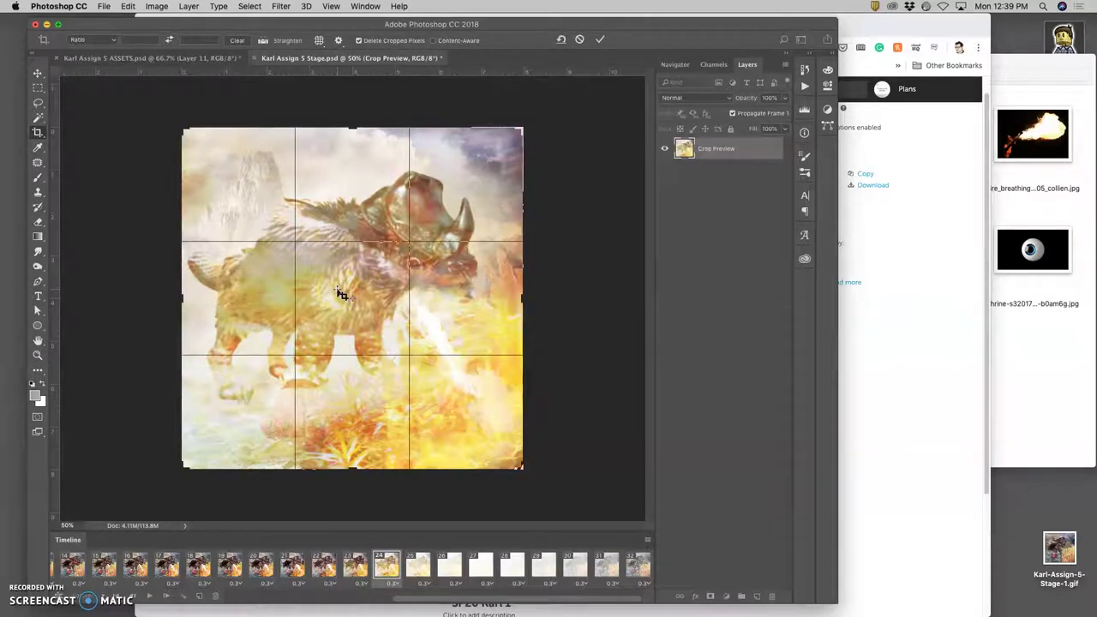
key("Return")
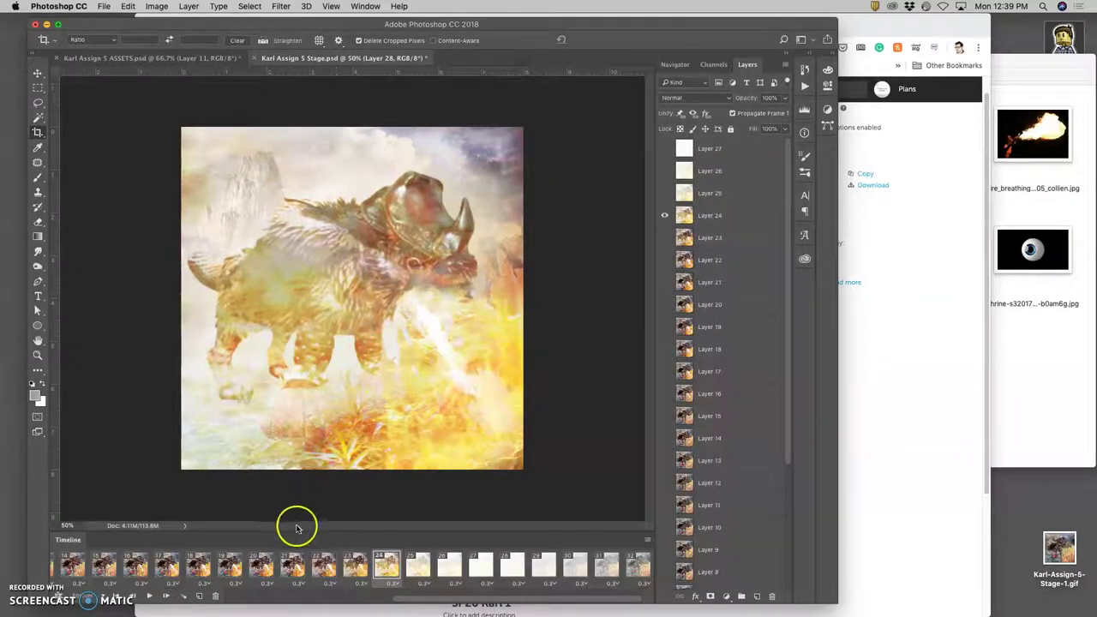
- Play the animation through and save the Stage document with Cmd+S
left_click(149, 597)
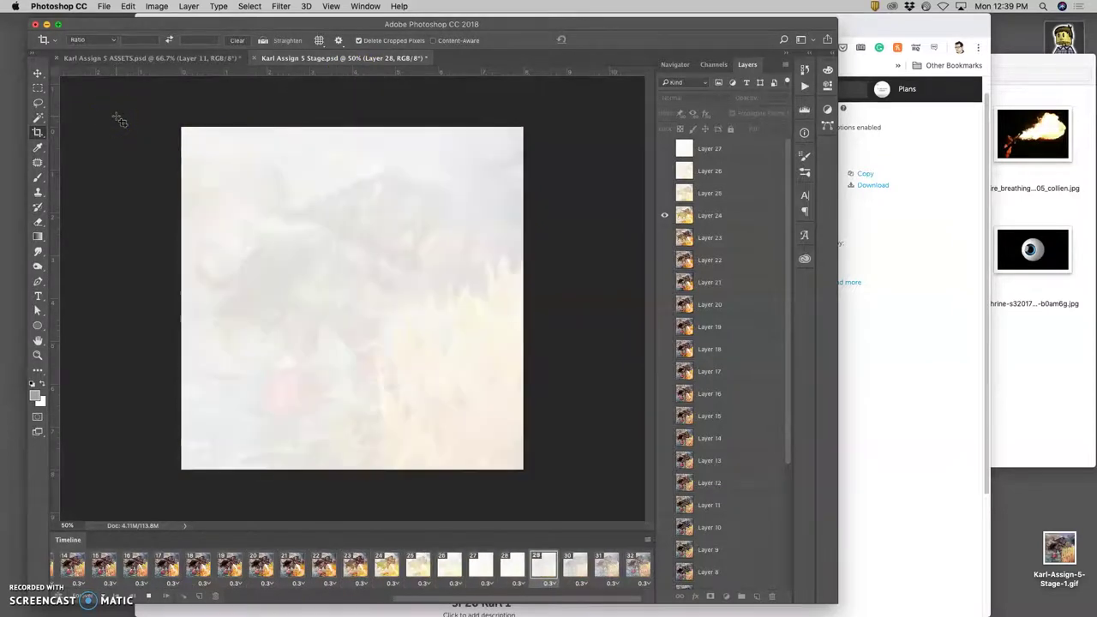
left_click(319, 206)
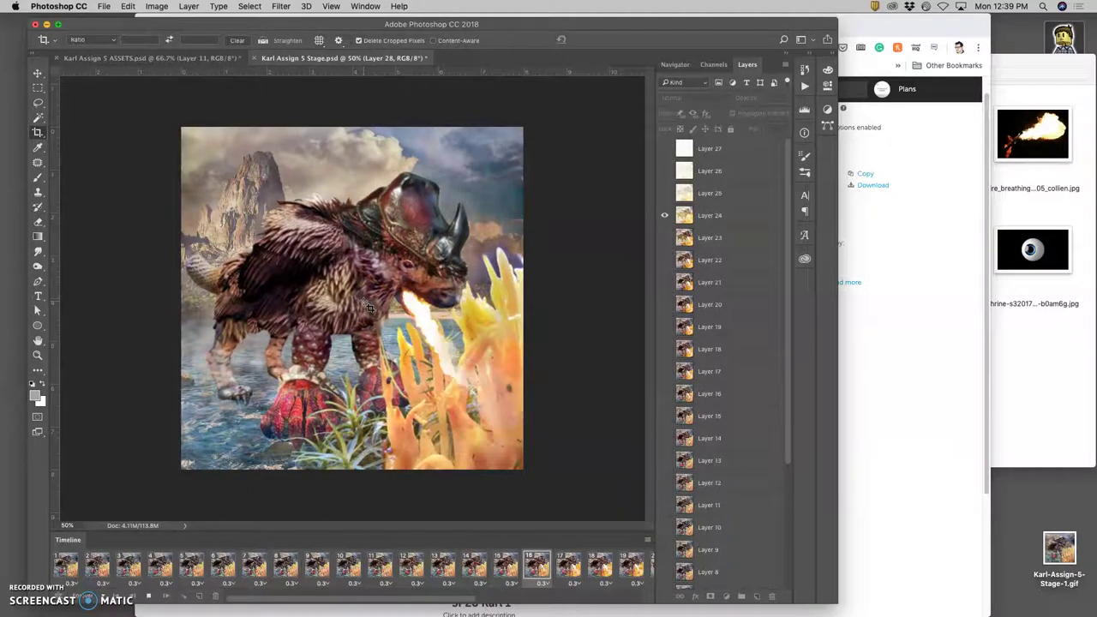
key("super+s")
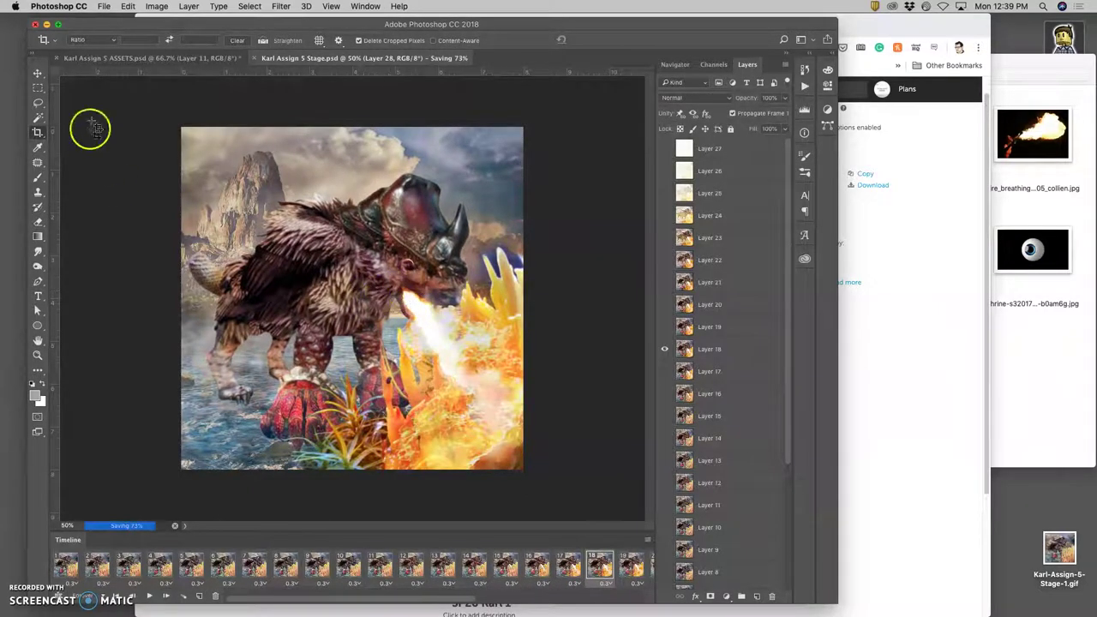
- Export the cropped animation via Save for Web (Legacy) as a looping GIF to the Desktop
left_click(106, 7)
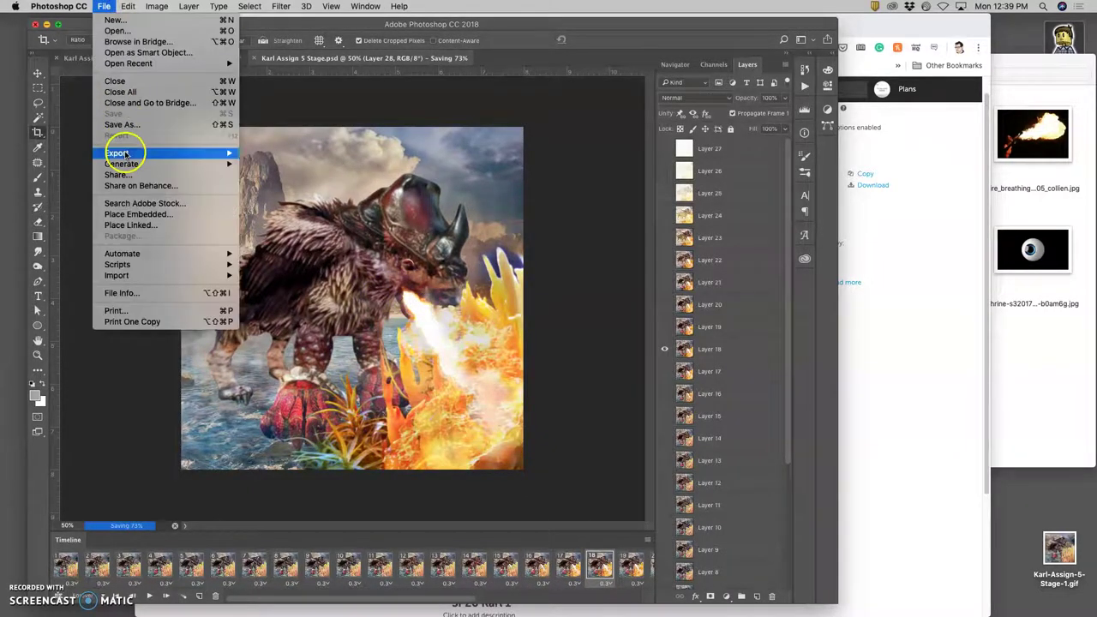
mouse_move(137, 153)
left_click(287, 200)
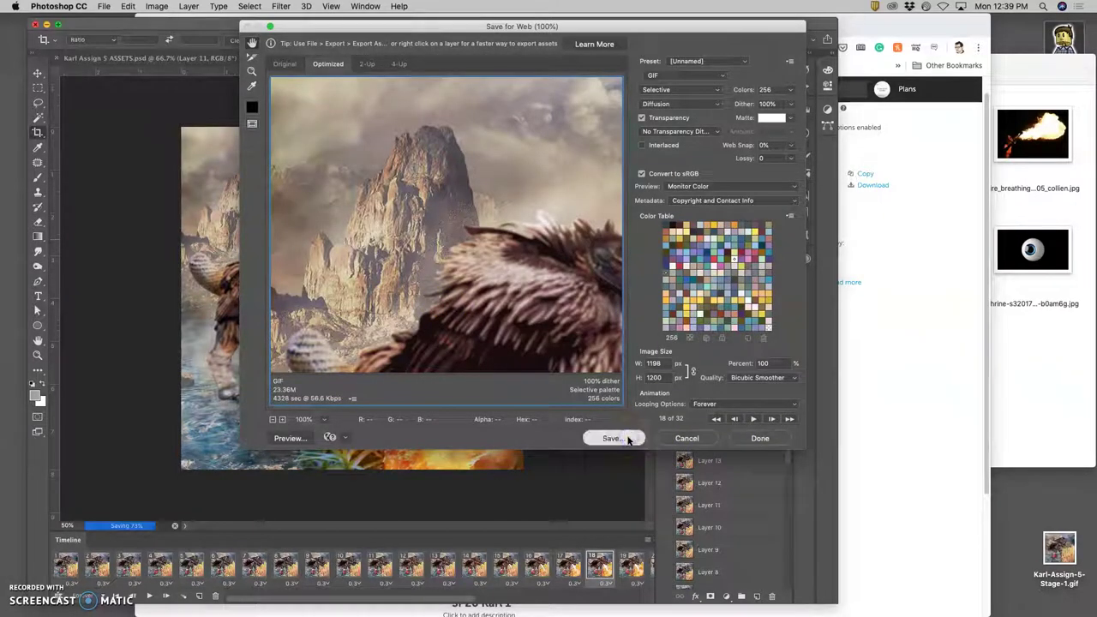
left_click(612, 438)
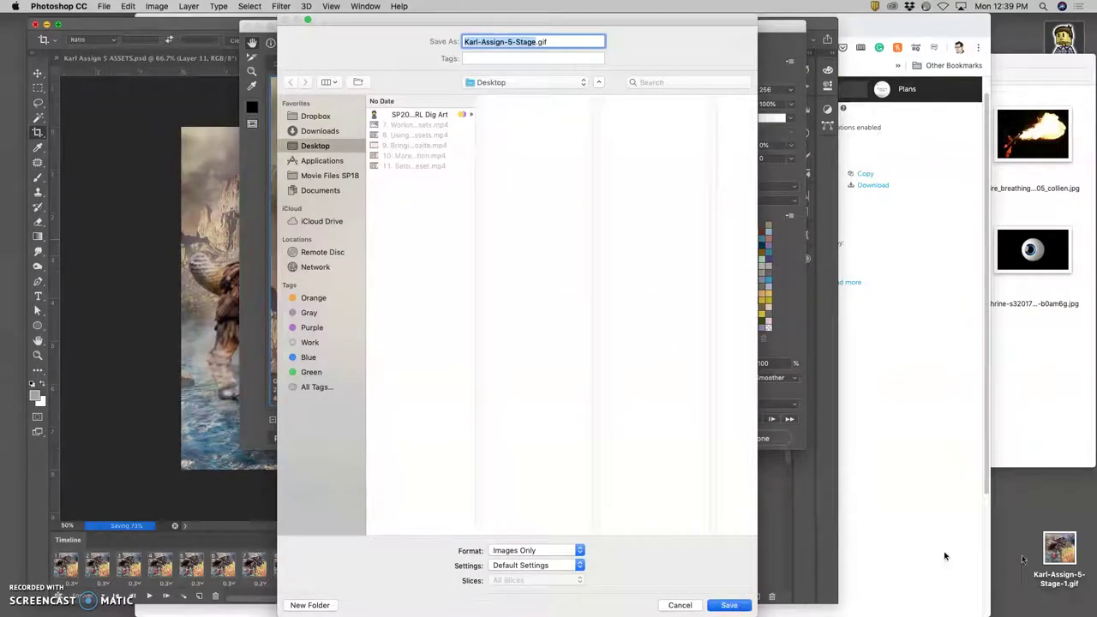
- Select the earlier GIF on the Desktop and dismiss its context menu
left_click(1063, 553)
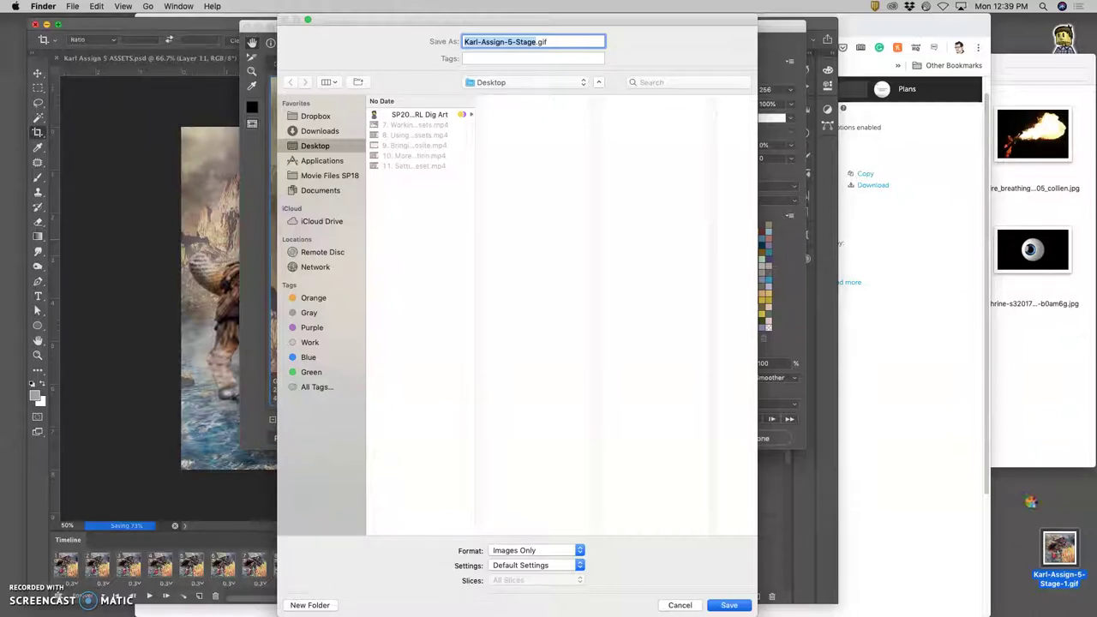
right_click(1030, 503)
key("Escape")
- Save the exported GIF to the Desktop and reveal the desktop showing both GIF files
key("Return")
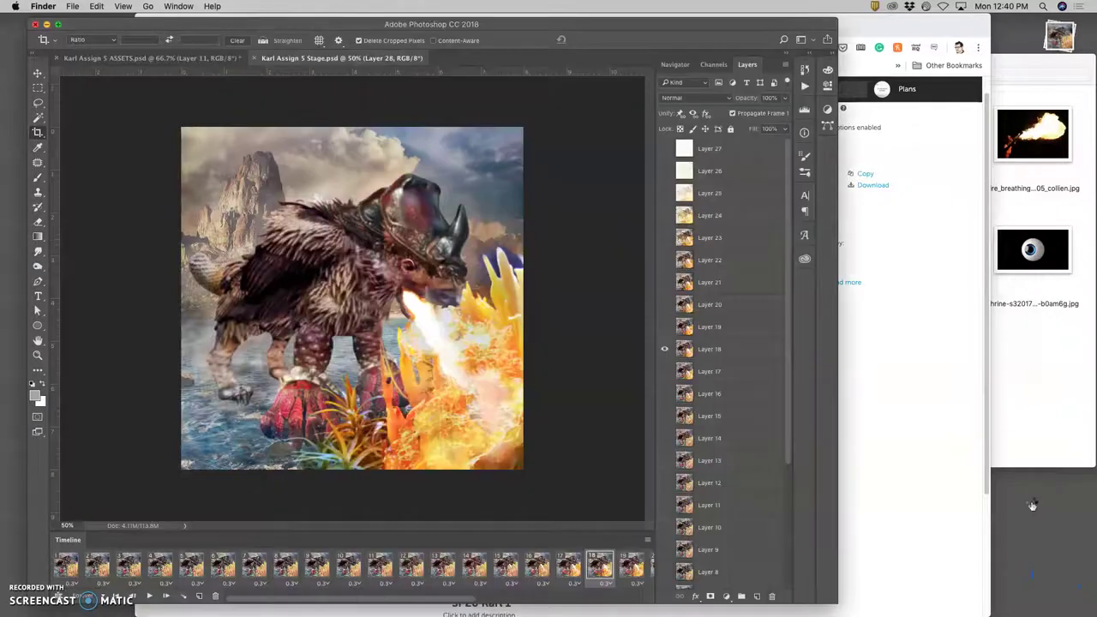
left_click(573, 590)
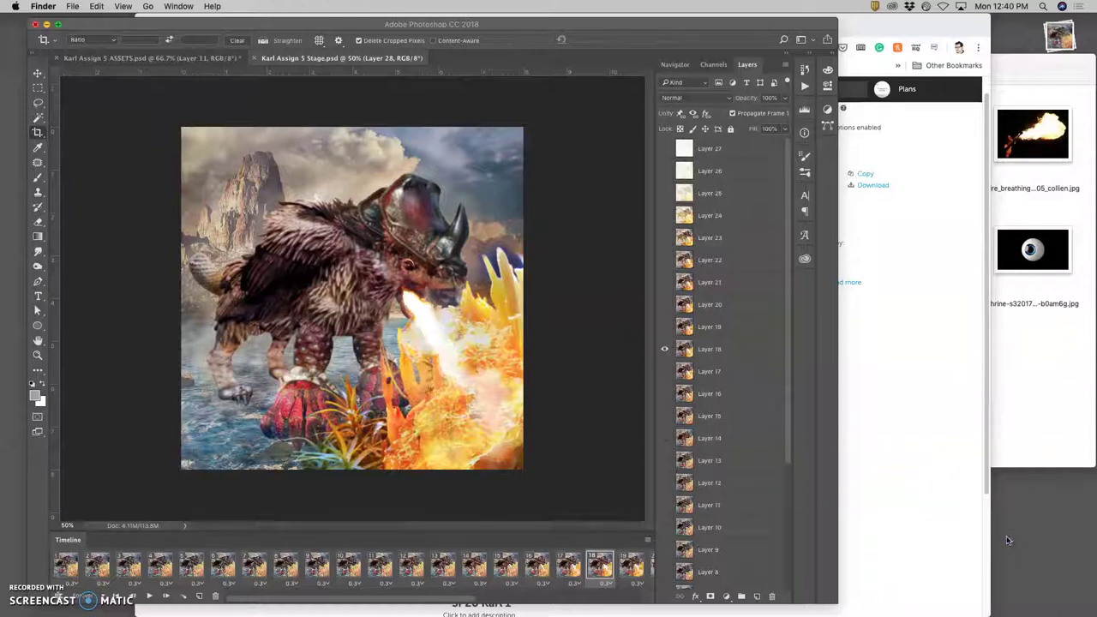
key("F11")
left_click(963, 390)
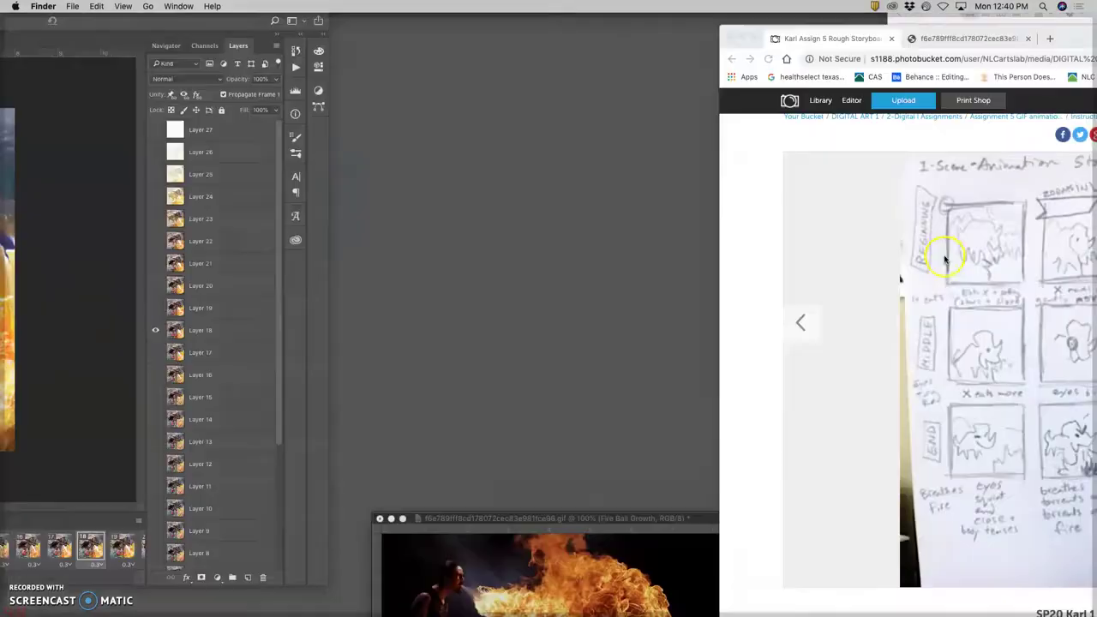
key("F11")
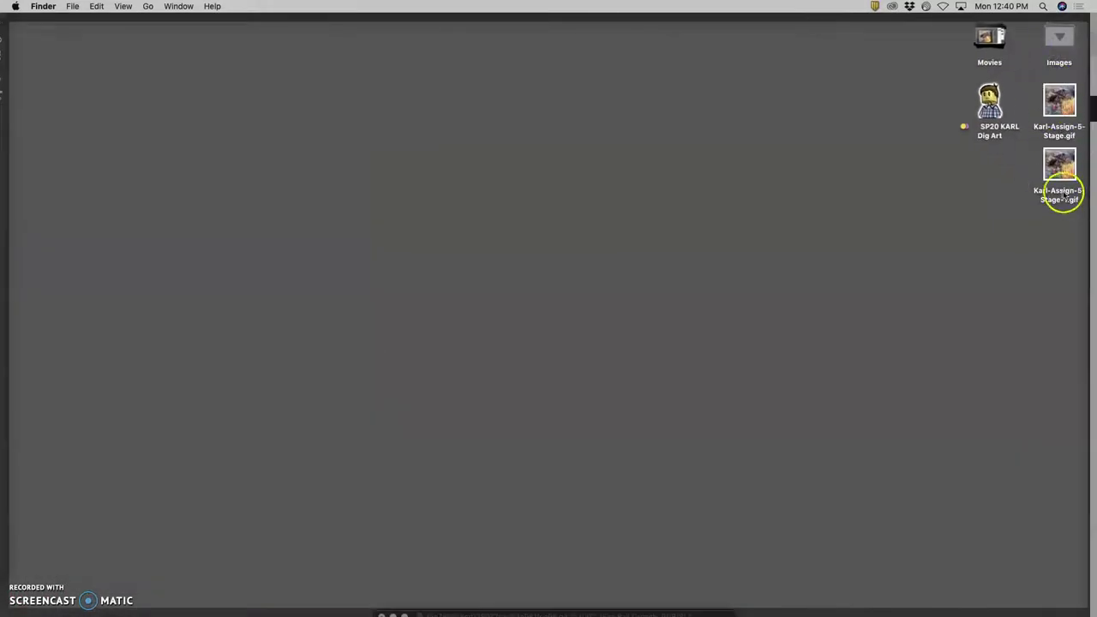
- Preview Karl-Assign-5-Stage.gif in Google Chrome by dropping it onto Chrome's Dock icon
left_click(1058, 123)
right_click(1058, 124)
mouse_move(1011, 128)
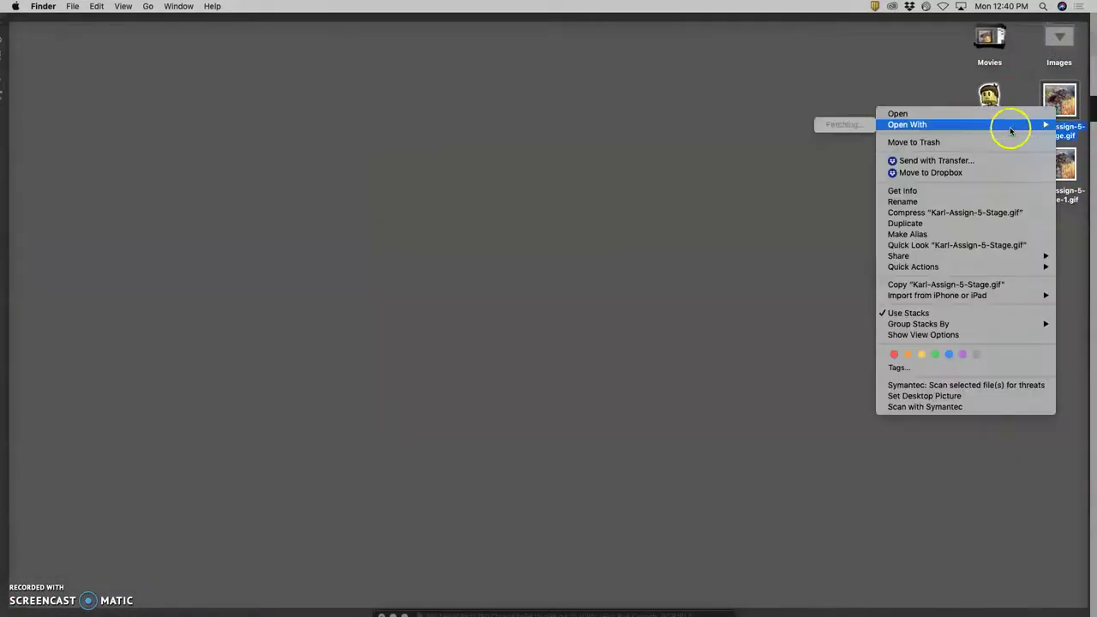
left_click(1055, 103)
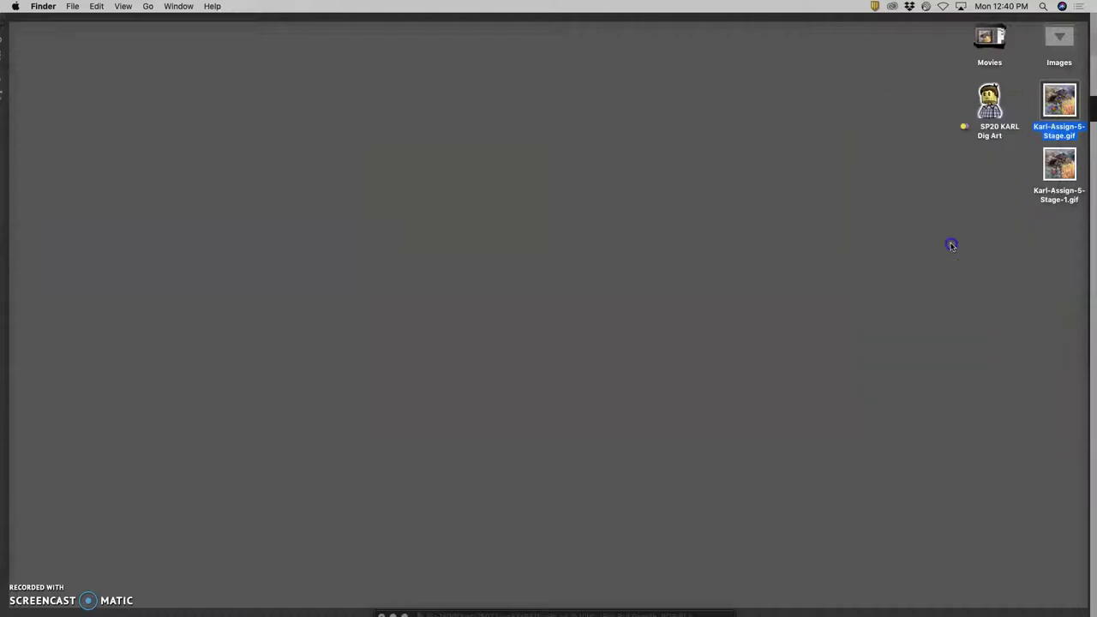
left_click_drag(1039, 116, 196, 605)
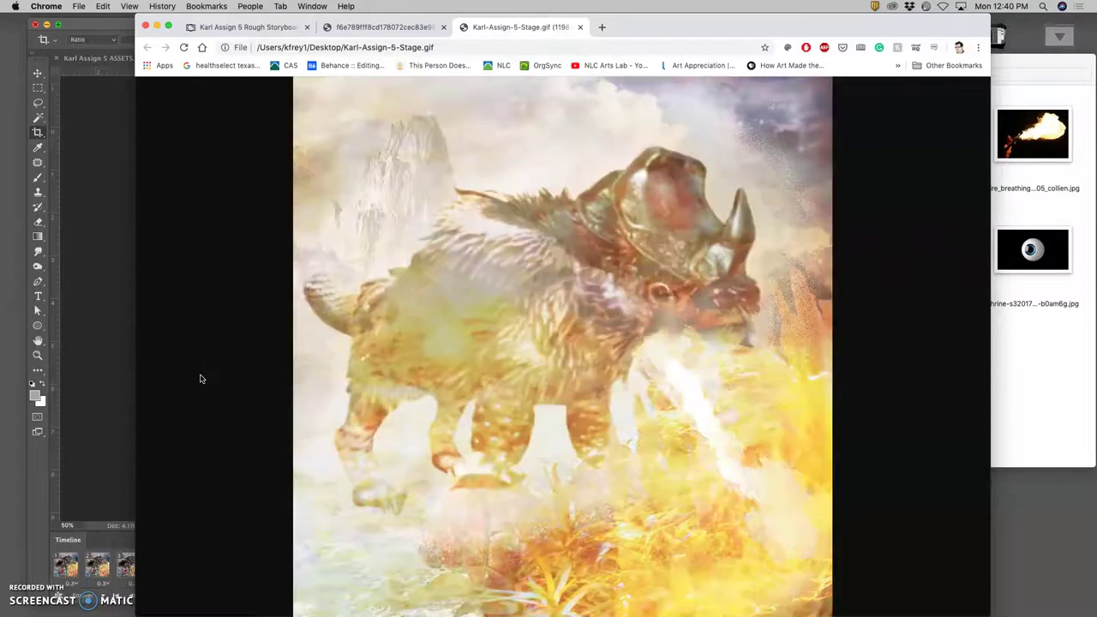
left_click(602, 175)
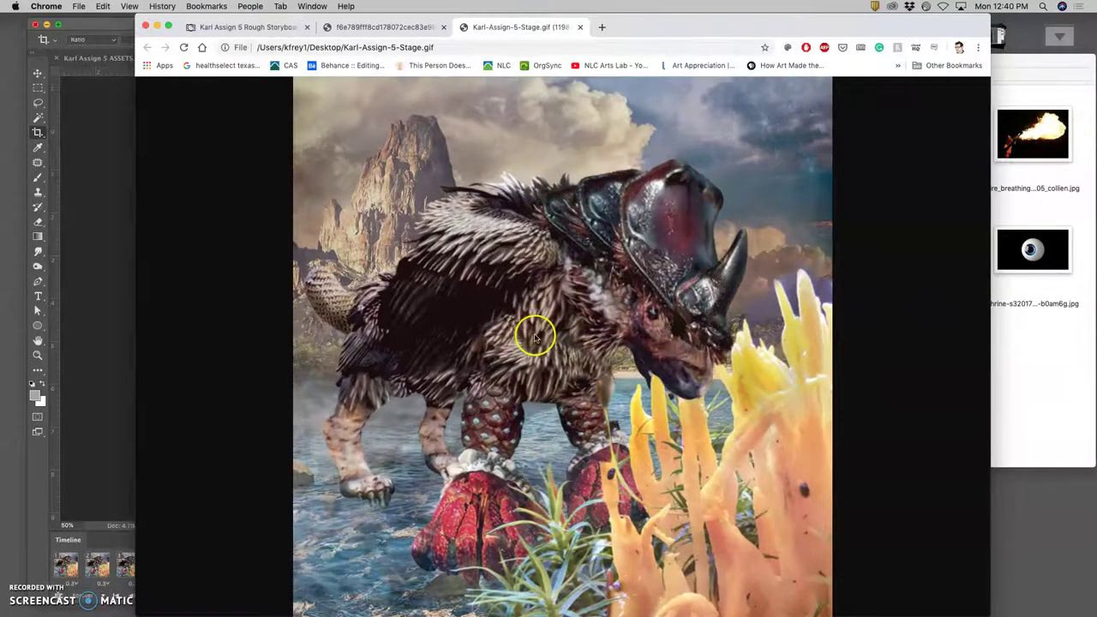
key("super+equal")
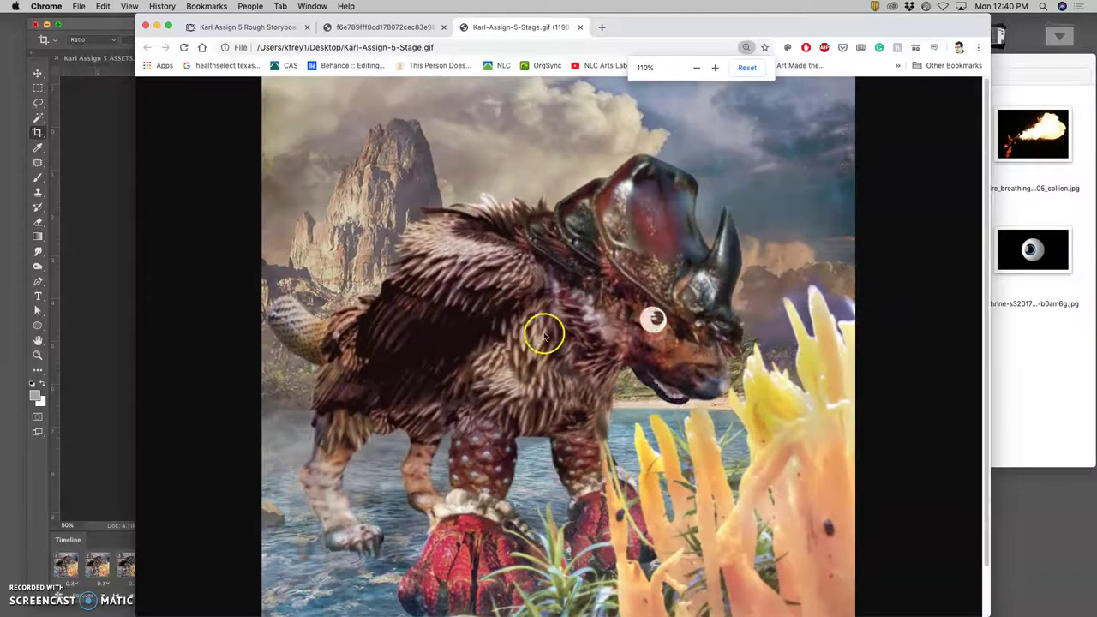
key("super+minus")
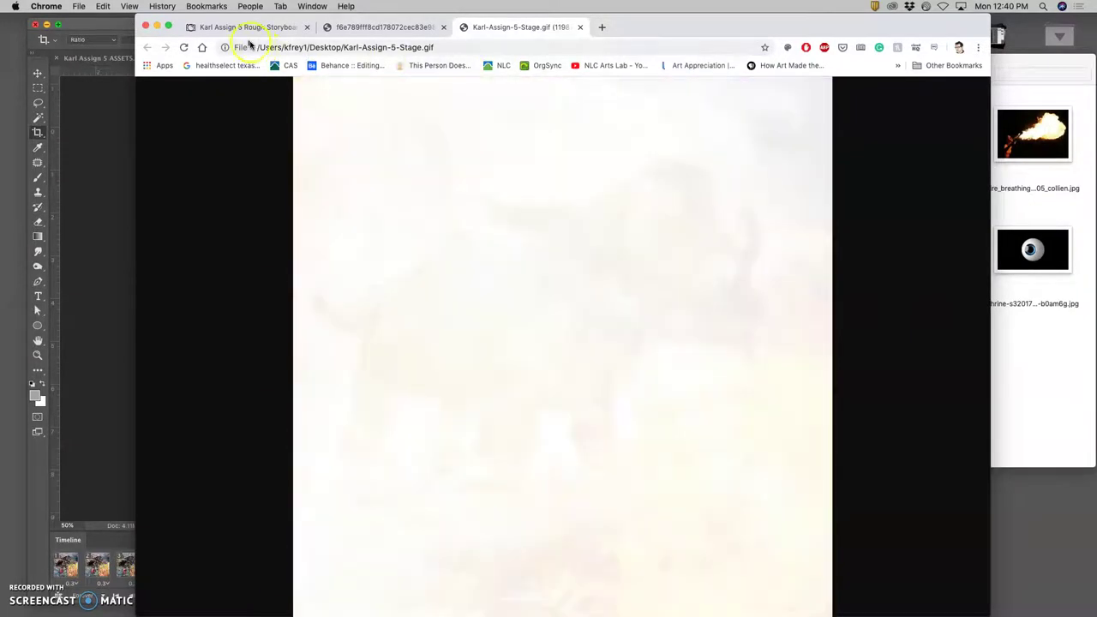
- Go to Photobucket's Instructional Examples album and try dragging the desktop GIF onto it
left_click(249, 29)
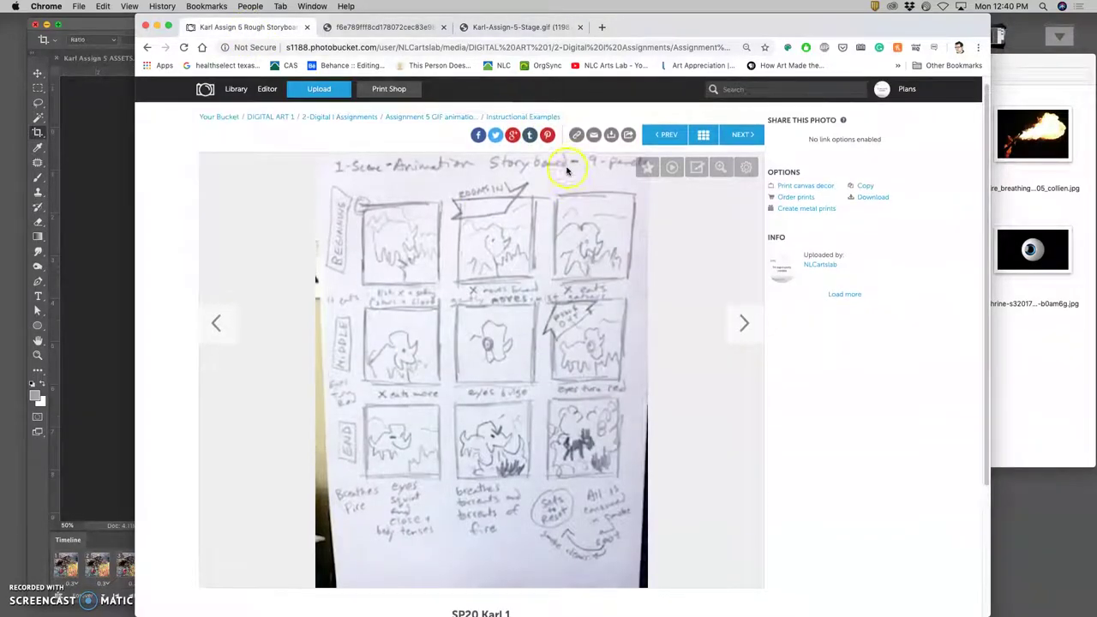
left_click(523, 118)
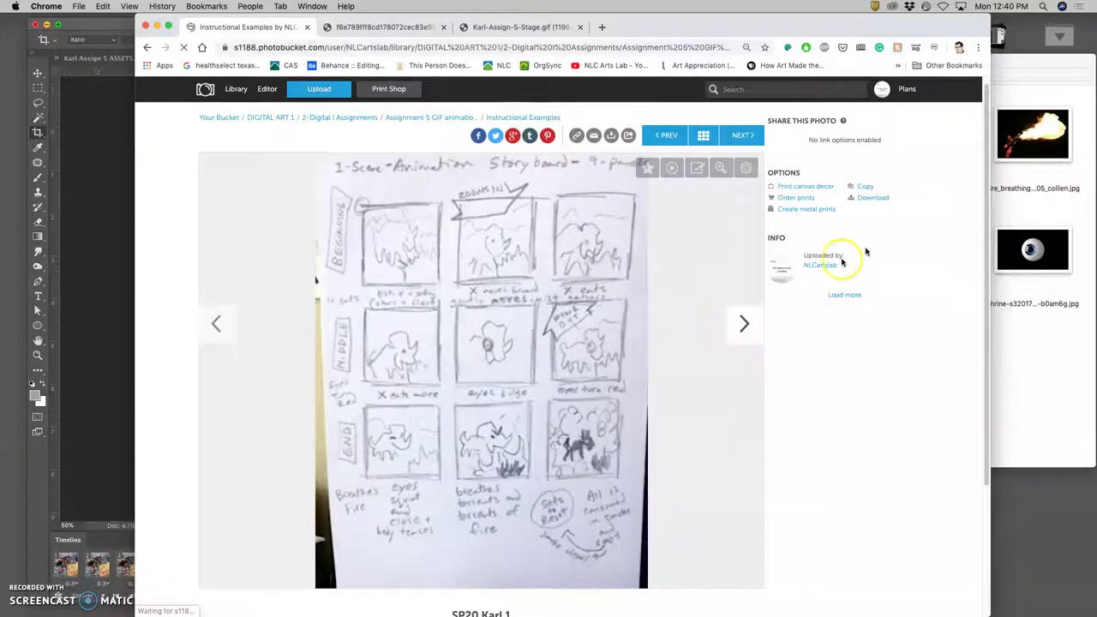
key("F11")
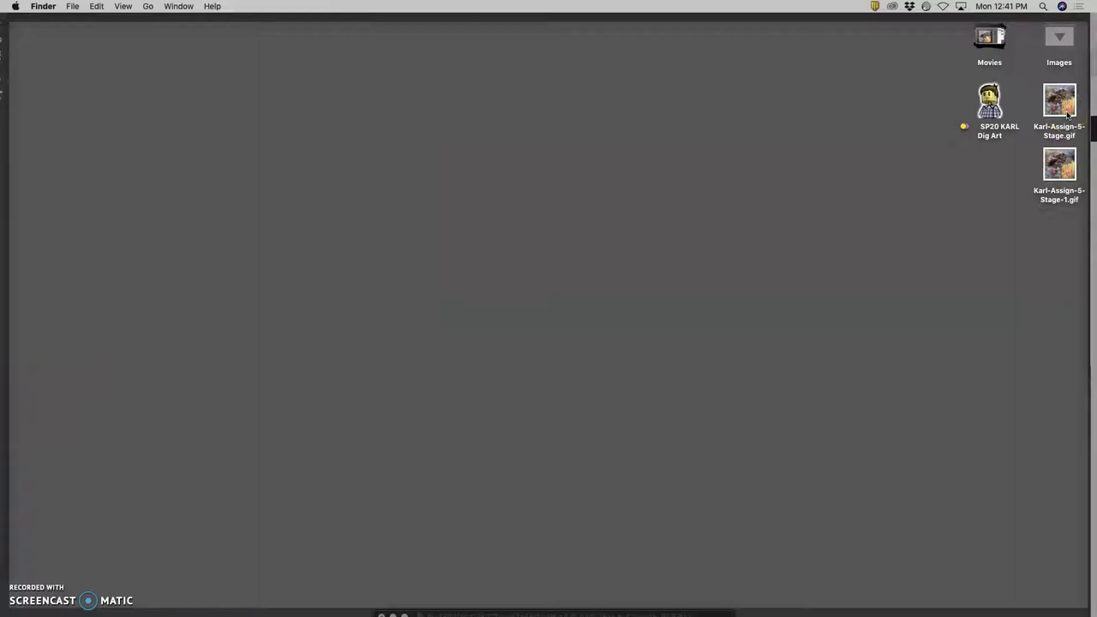
left_click_drag(1070, 136, 1013, 281)
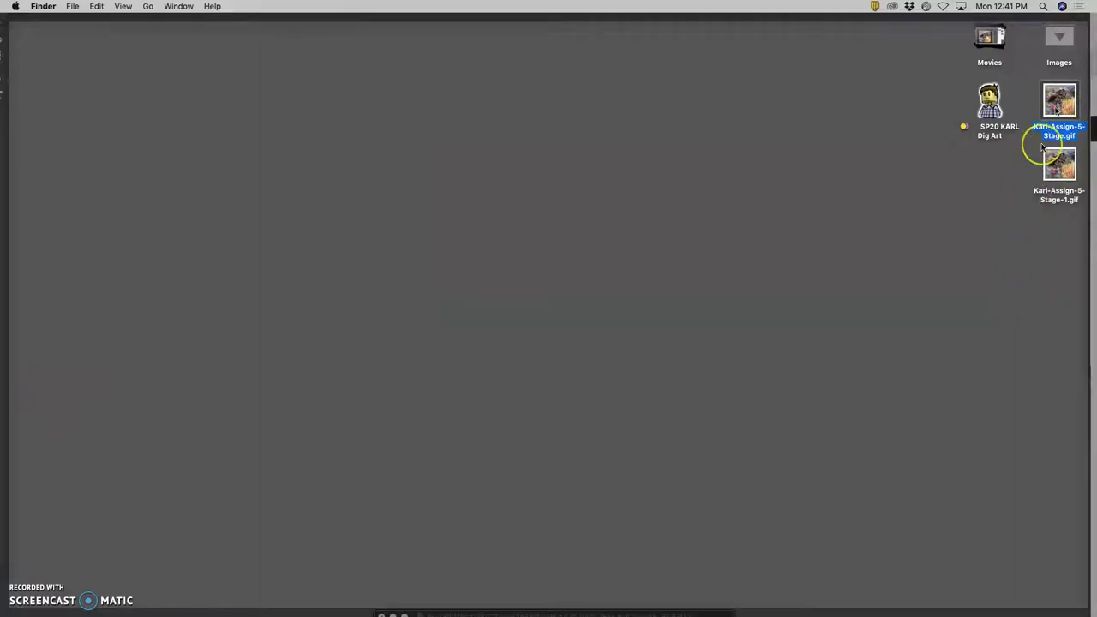
key("F11")
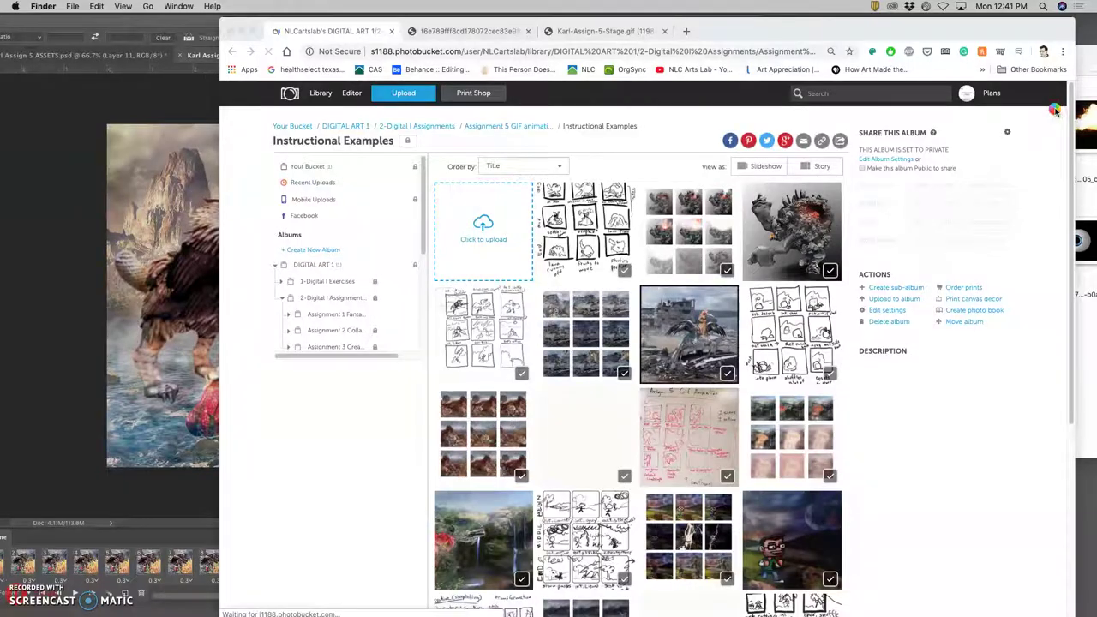
- Recover the GIF from the Trash back onto the desktop
key("F11")
key("F11")
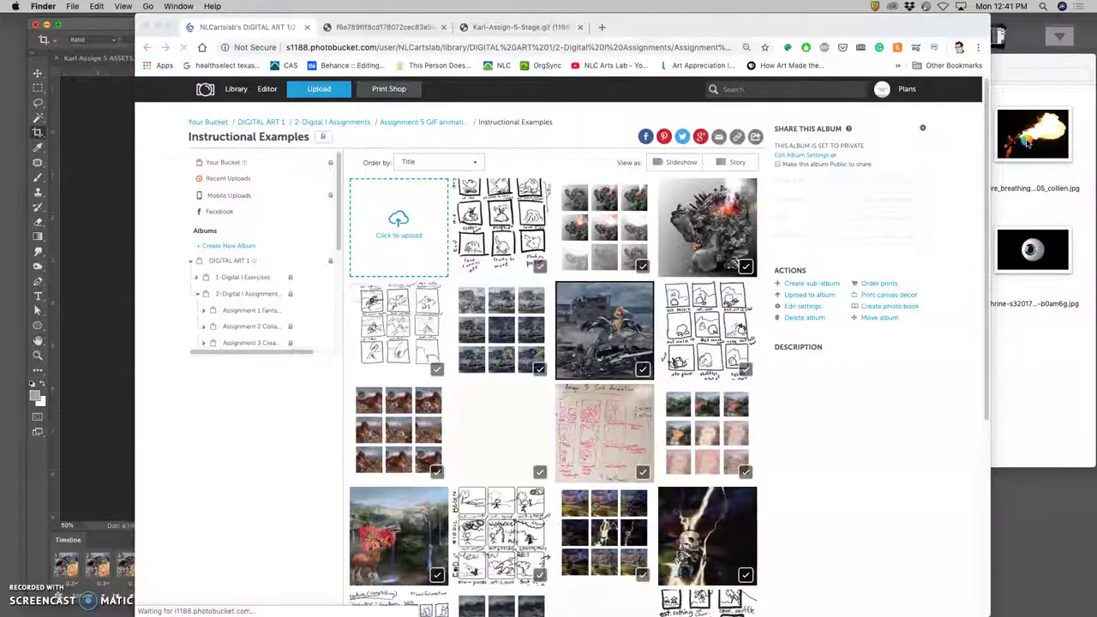
key("F11")
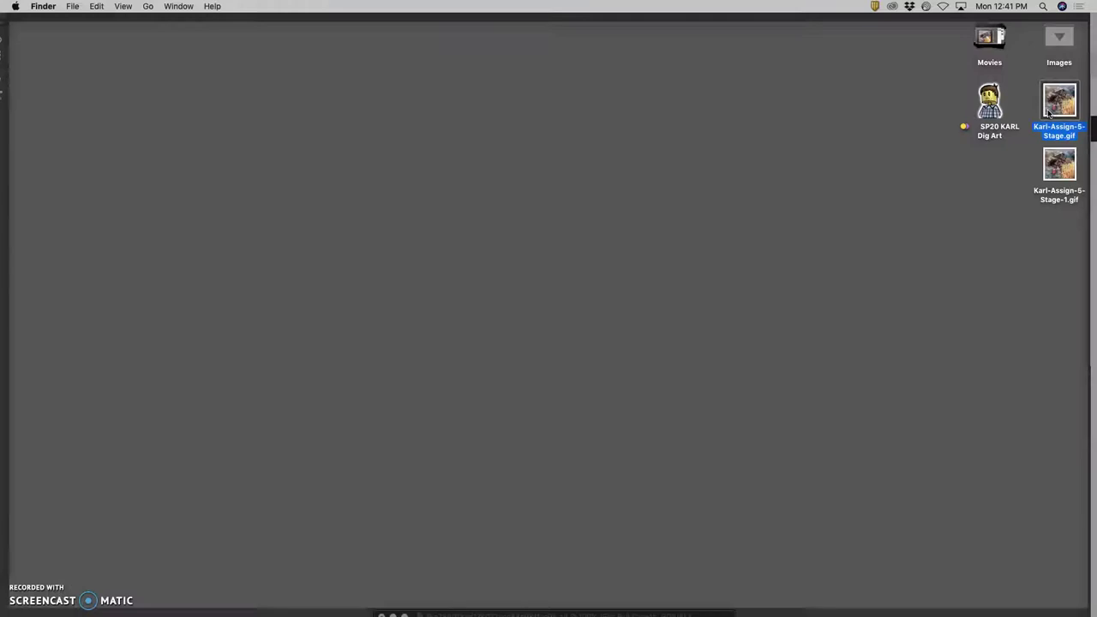
key("super+BackSpace")
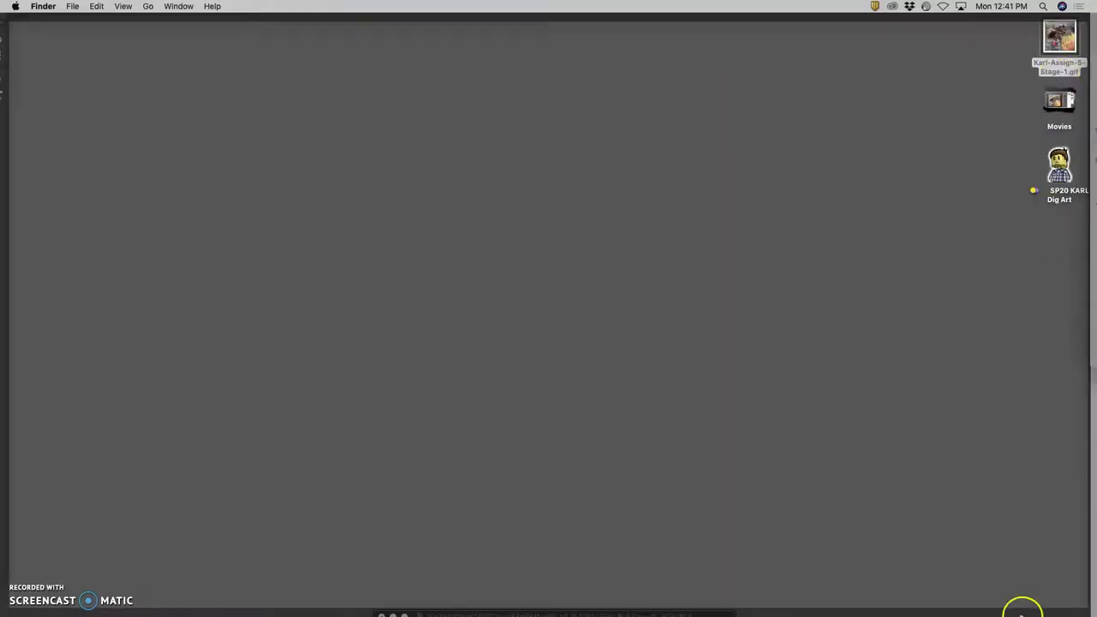
key("F11")
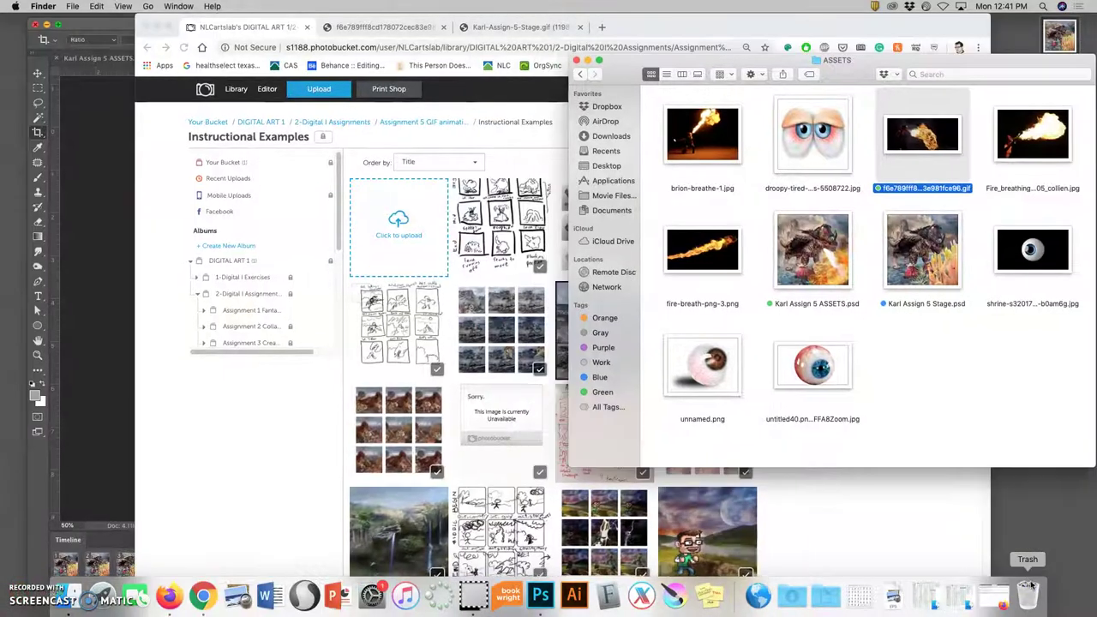
left_click(1031, 586)
left_click_drag(635, 377, 1063, 534)
left_click(523, 316)
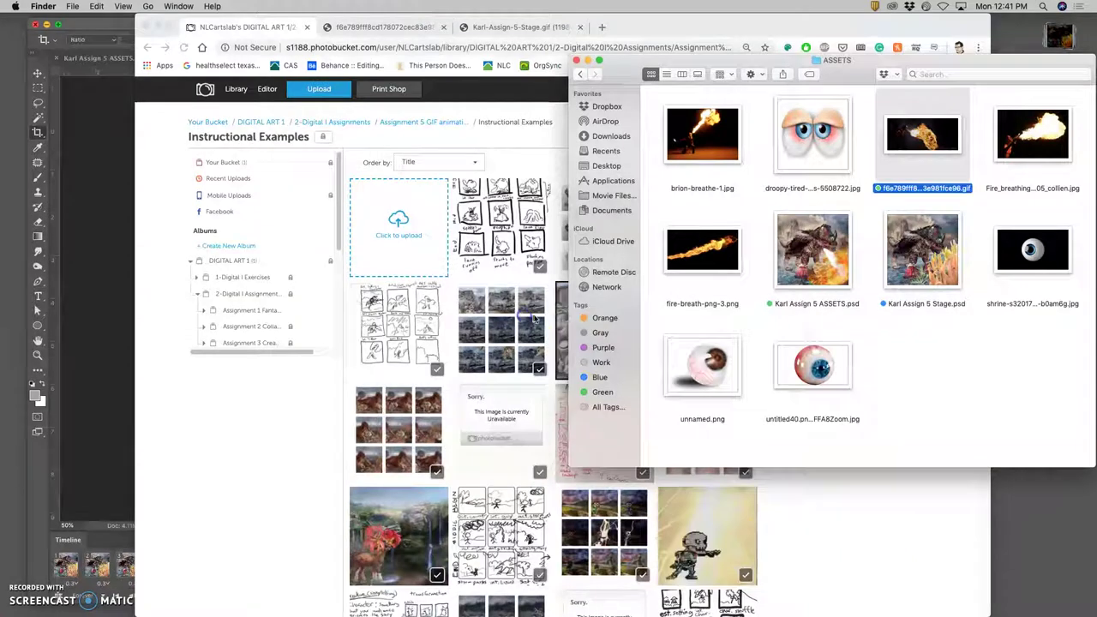
key("F11")
- View Get Info for Karl-Assign-5-Stage.gif, confirming 24.5 MB, then restore the hidden windows
left_click(1058, 50)
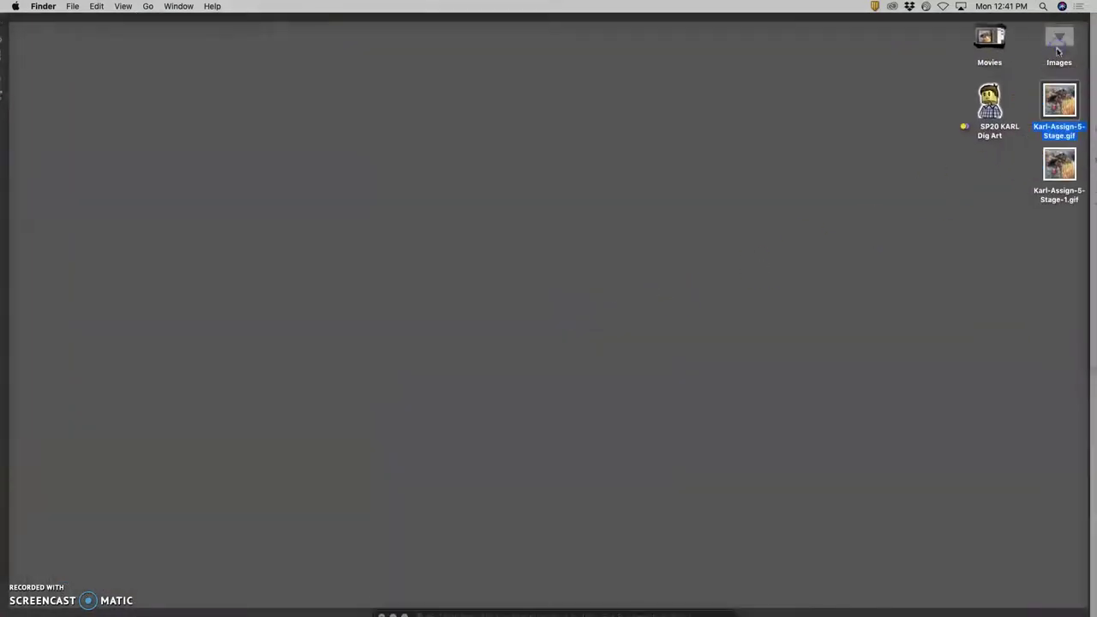
left_click(1019, 160)
right_click(1056, 111)
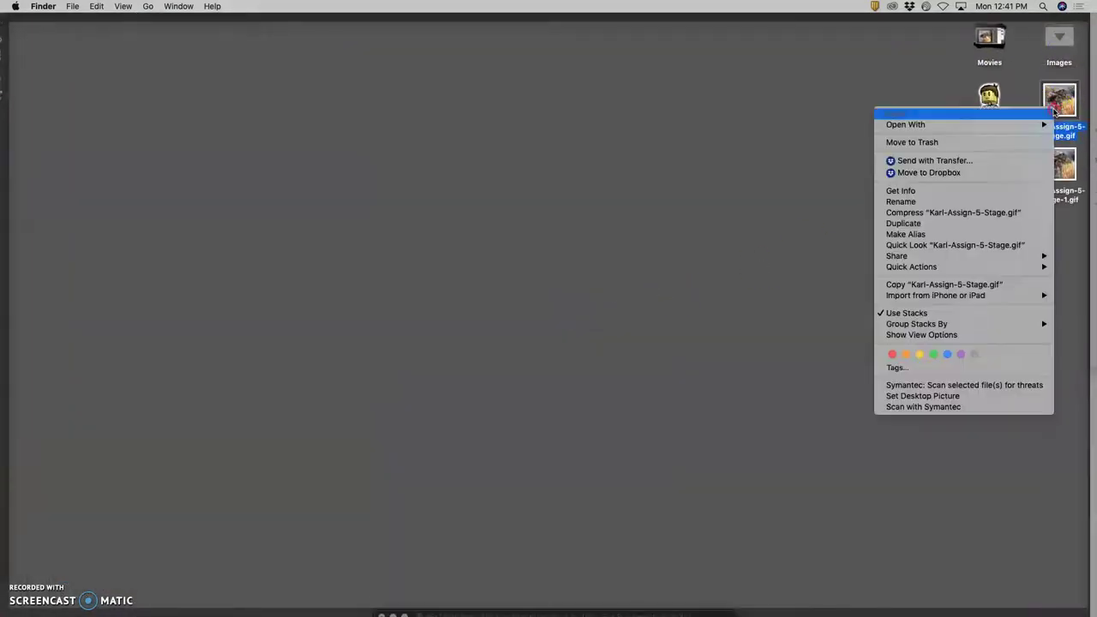
left_click(950, 190)
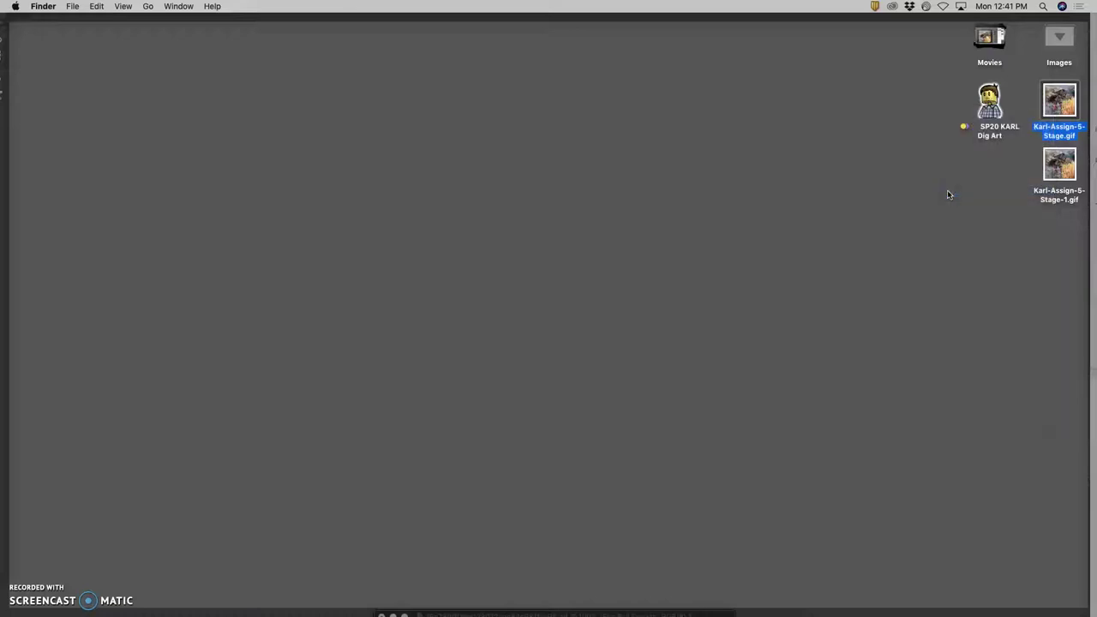
left_click(248, 180)
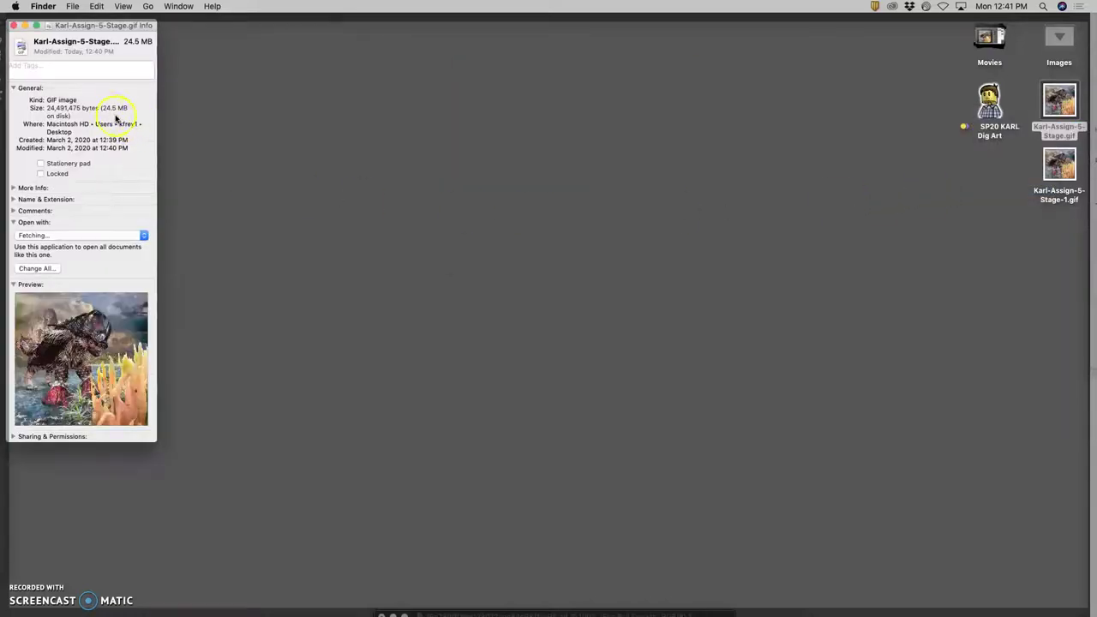
left_click(16, 27)
left_click(177, 96)
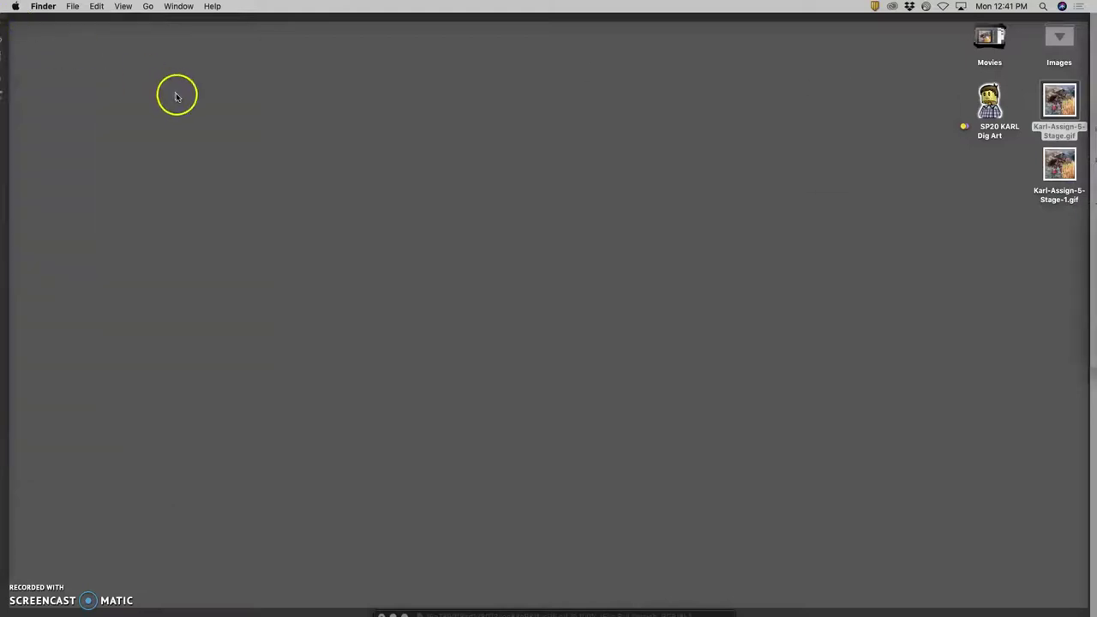
left_click(288, 82)
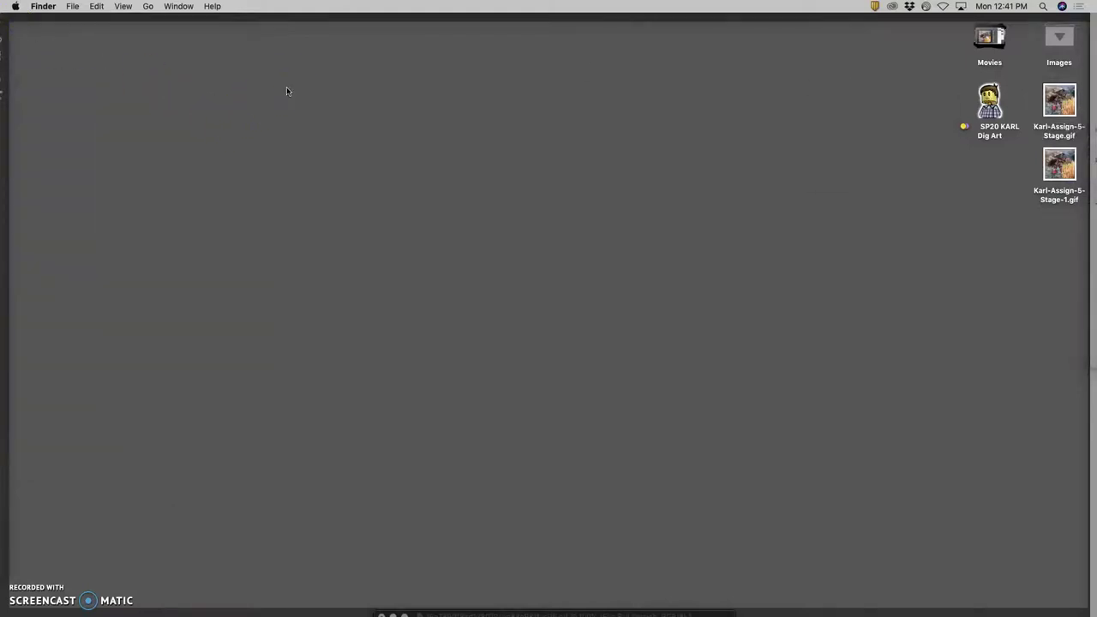
left_click(286, 91)
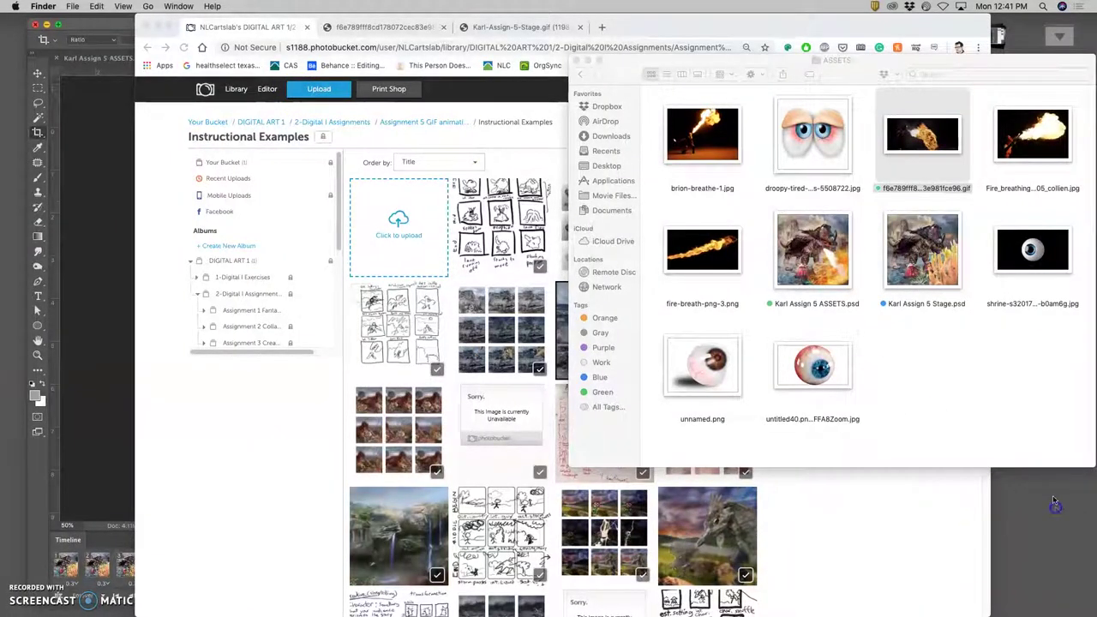
- Drag Karl-Assign-5-Stage.gif onto the Instructional Examples album page to upload it, then return to Photoshop
left_click_drag(1029, 60, 1028, 307)
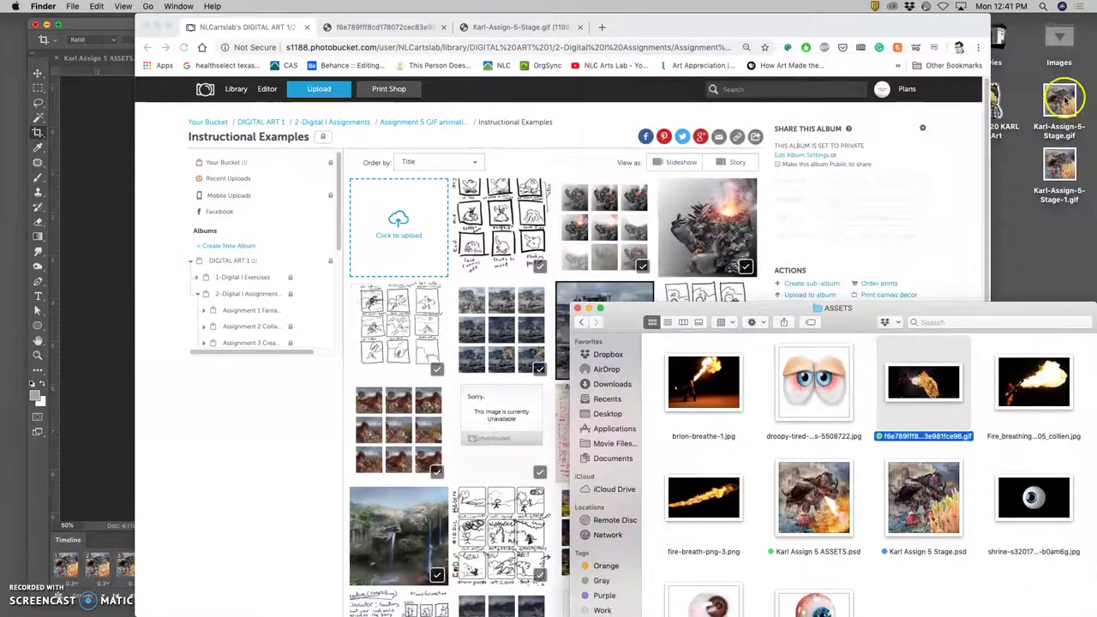
left_click_drag(1063, 100, 429, 234)
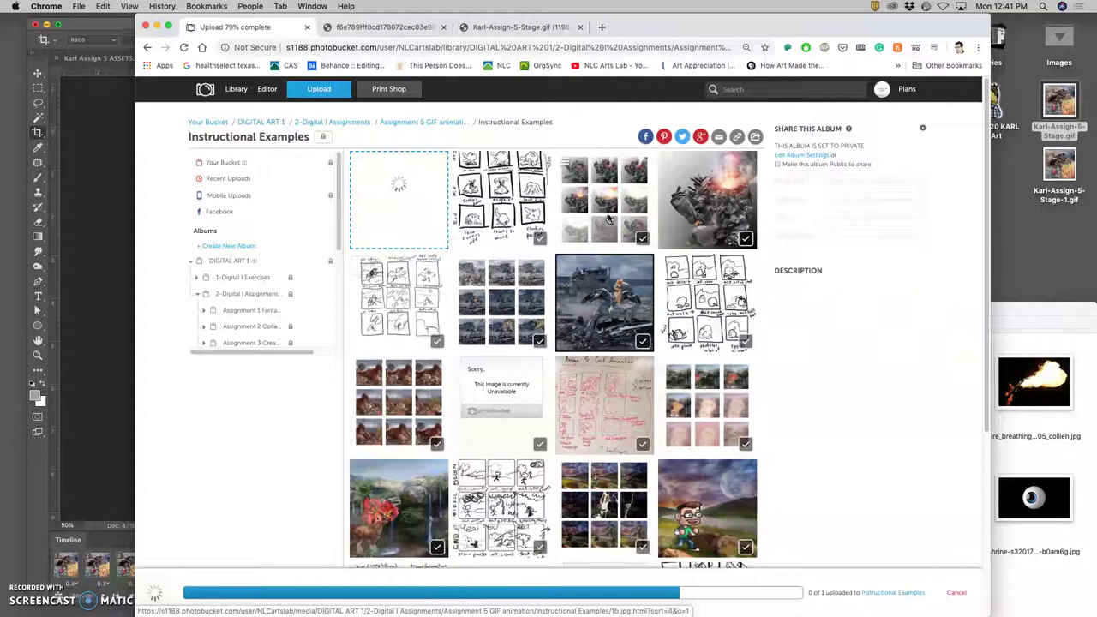
left_click(538, 323)
left_click(129, 351)
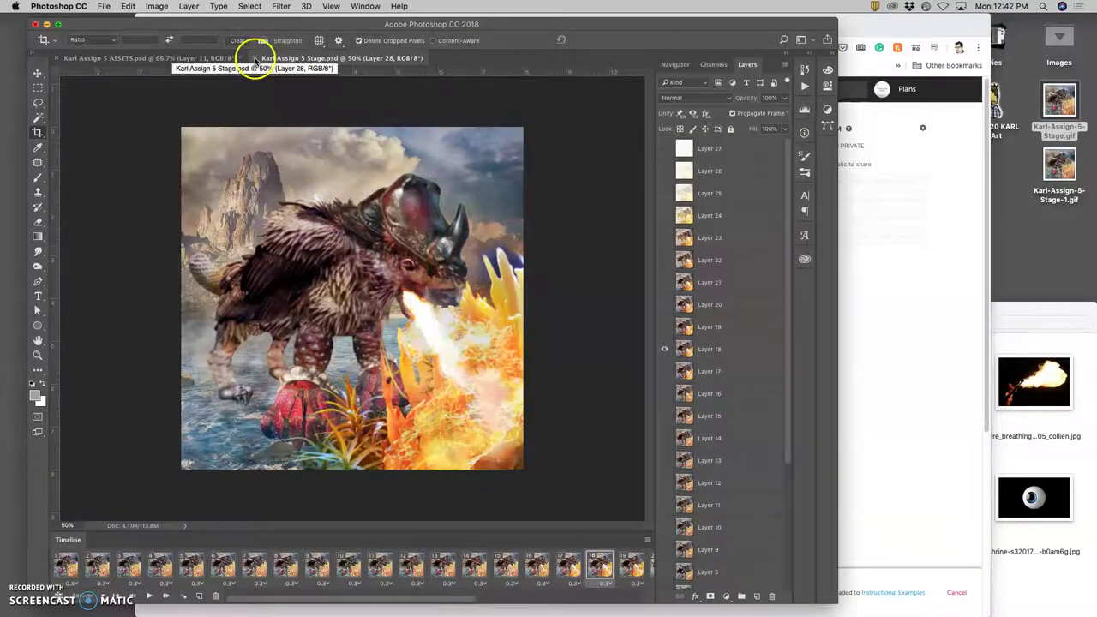
- Close the Stage .psd document, then close ASSETS, saving its changes
left_click(256, 58)
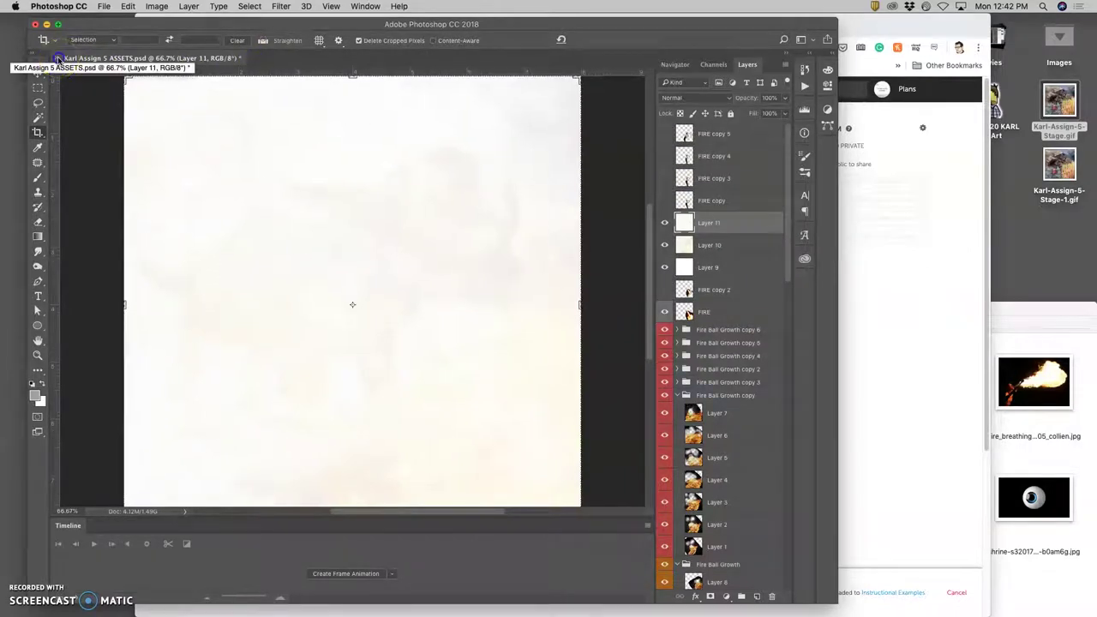
left_click(58, 59)
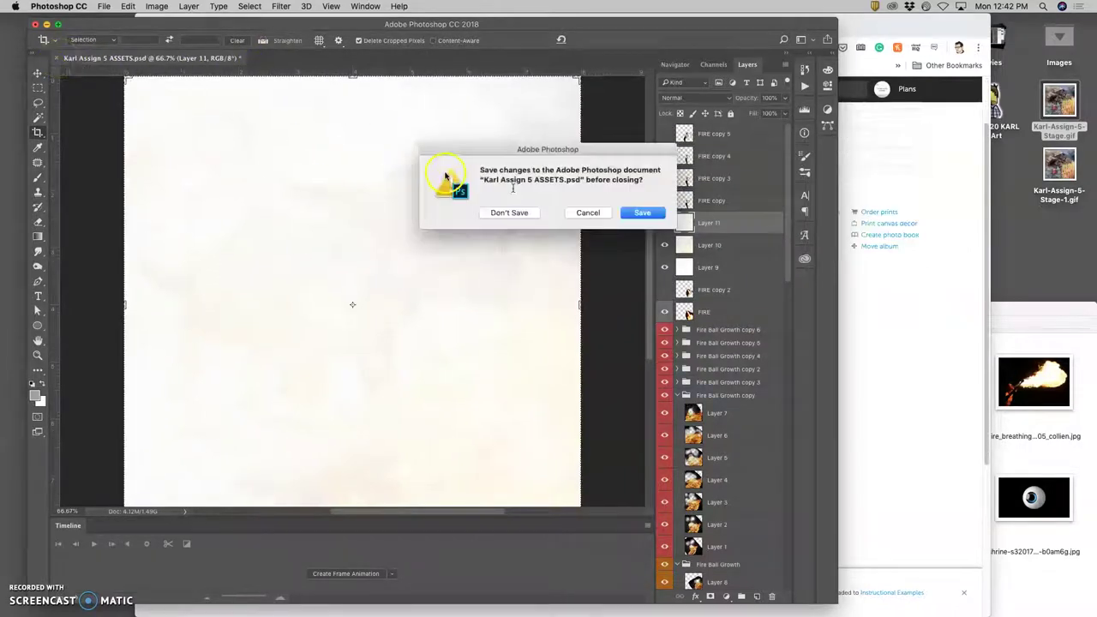
left_click(641, 213)
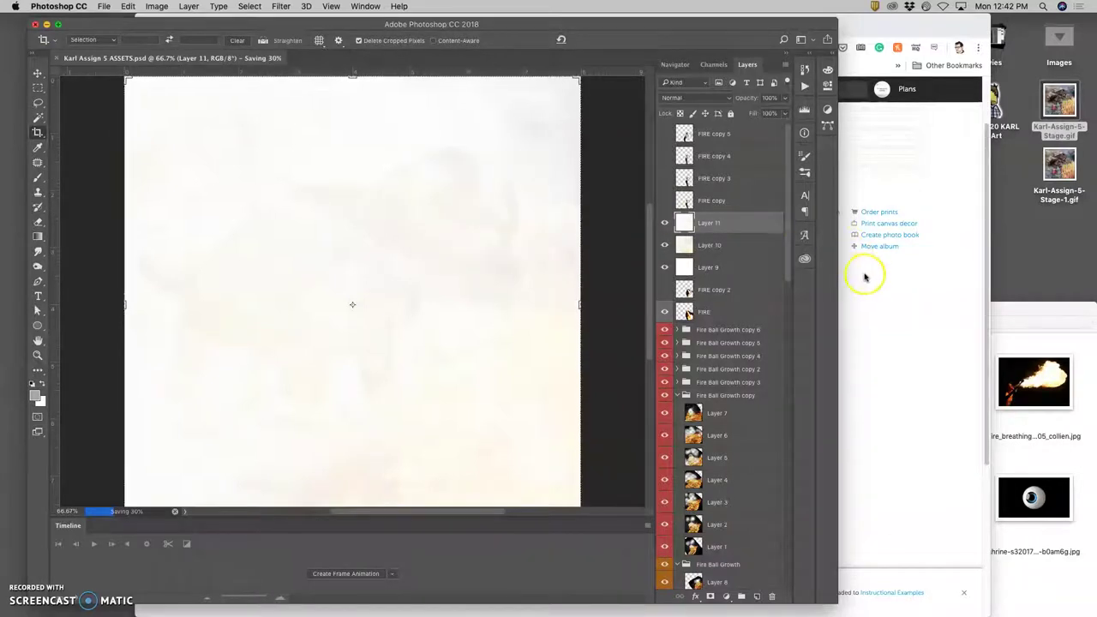